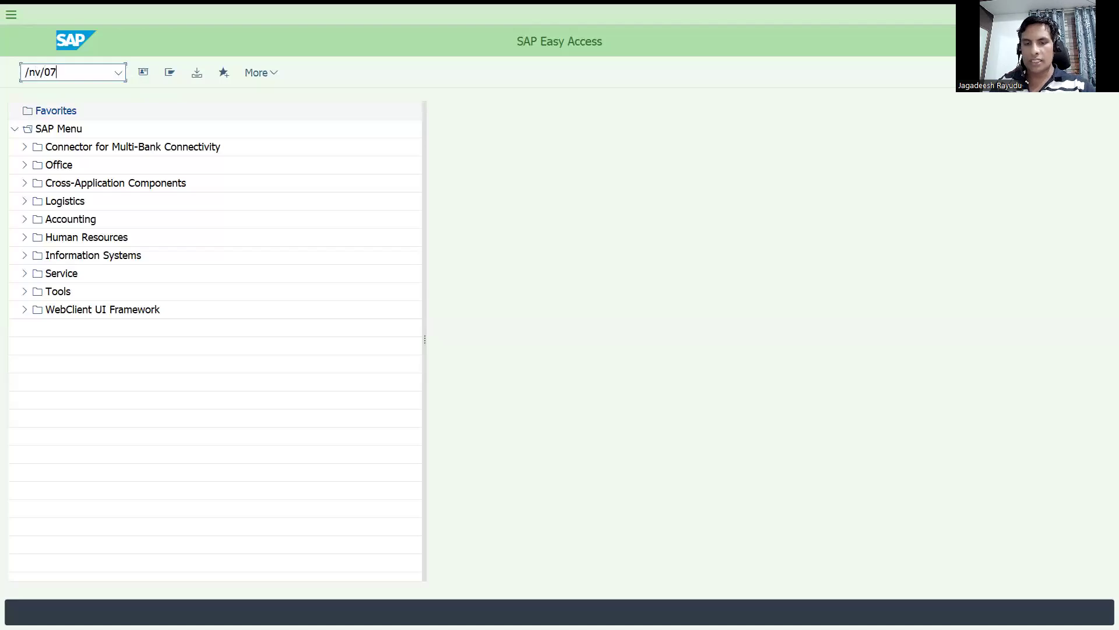
- Create access sequence TEST, described 'ACCESS SEQUENCE', and open its empty Accesses overview
key("Return")
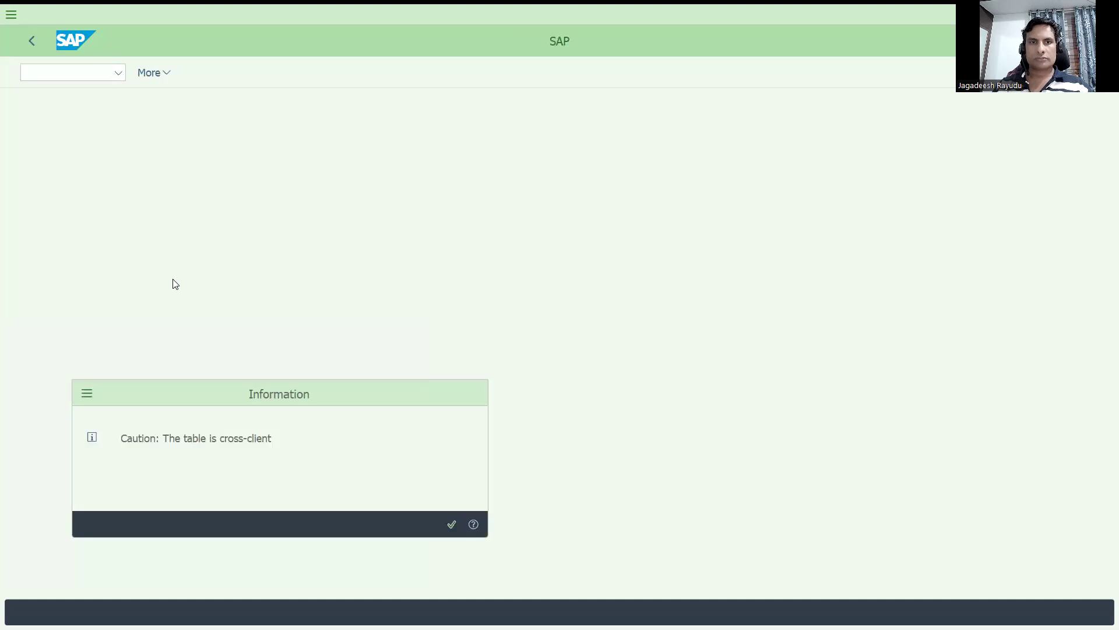
key("Return")
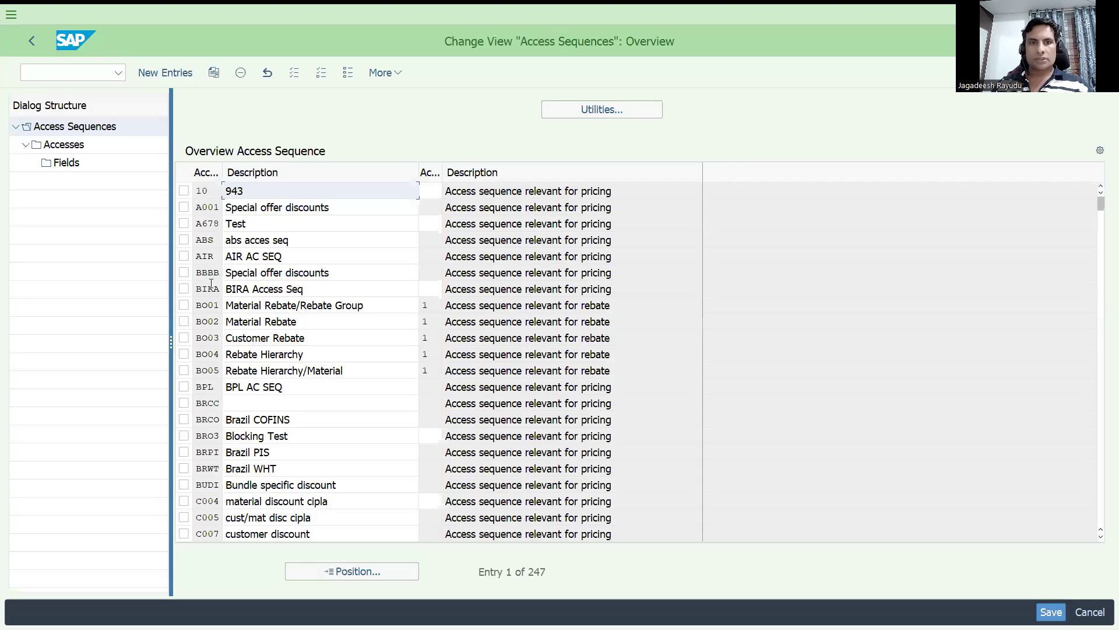
left_click(159, 77)
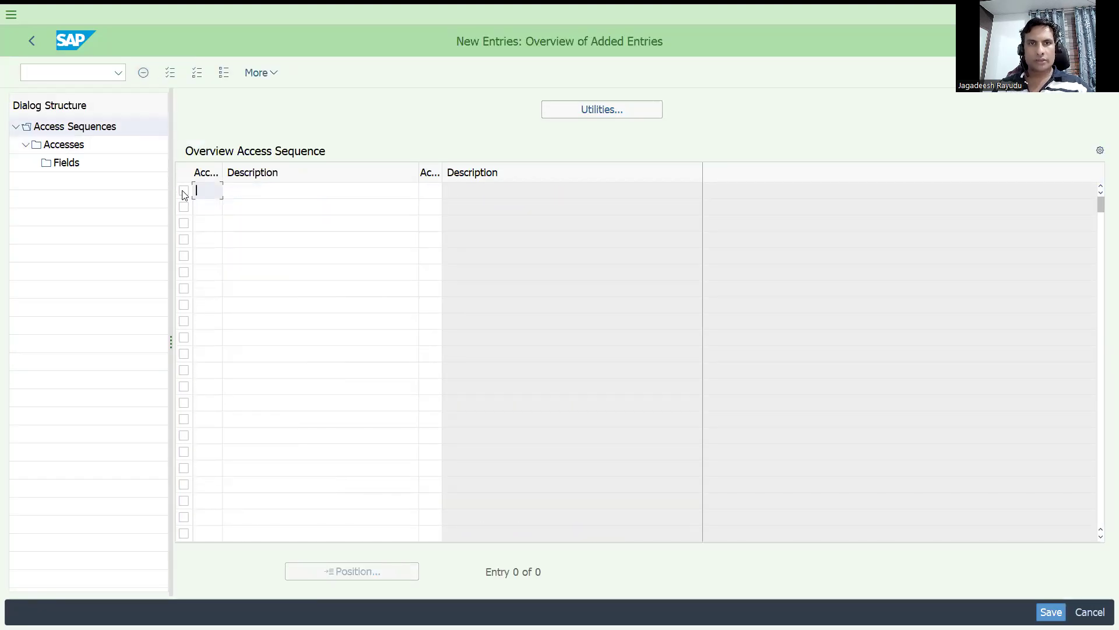
type("test")
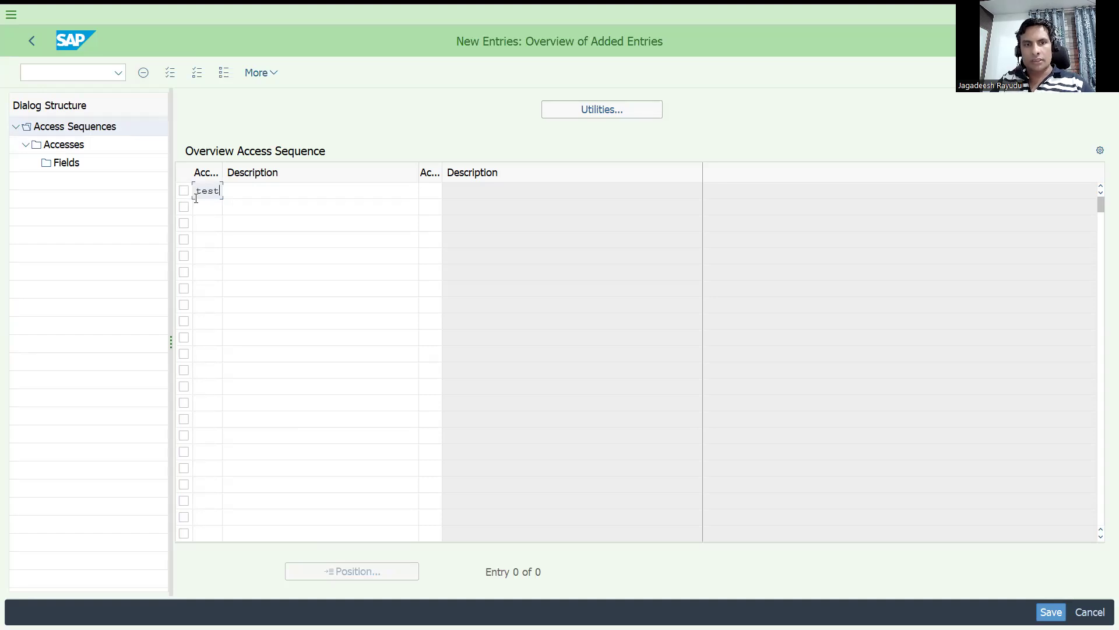
key("Tab")
type("acc")
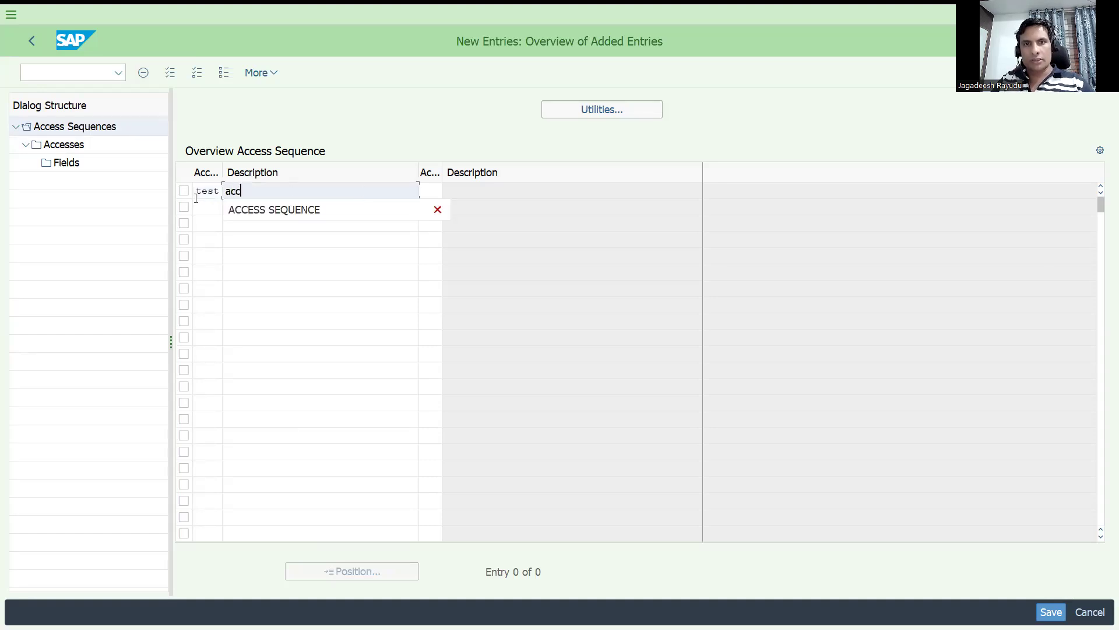
key("Return")
key("Return")
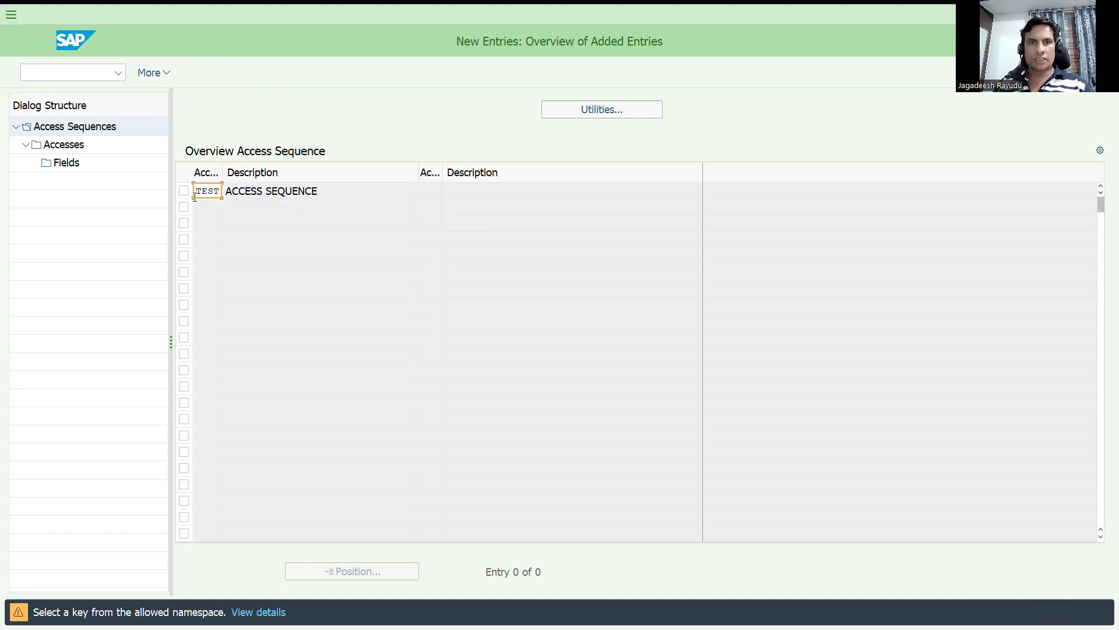
left_click(185, 193)
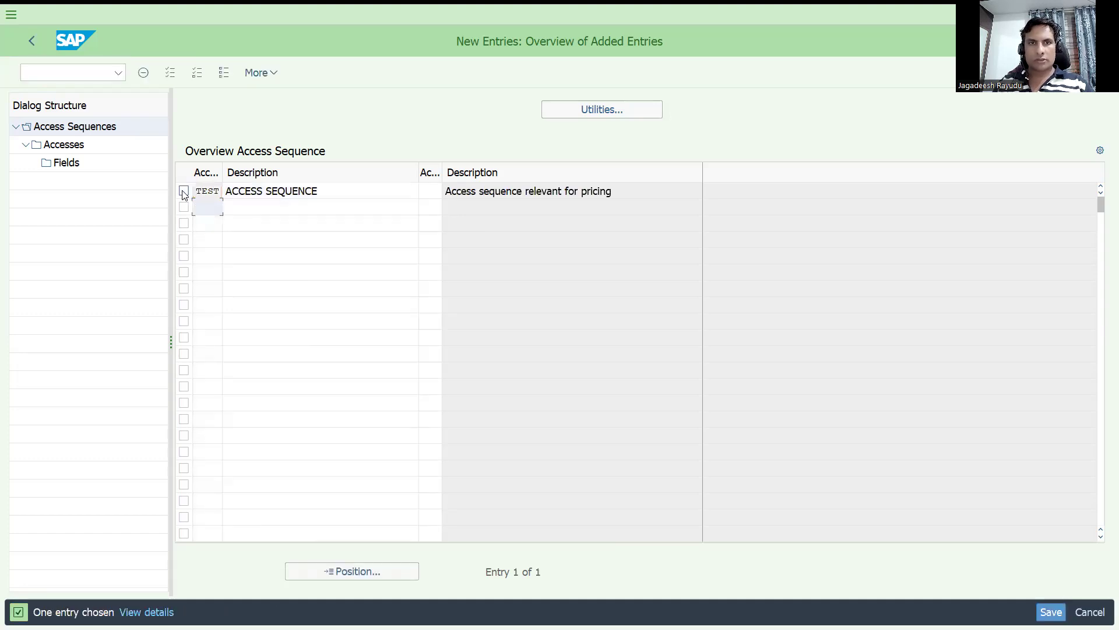
left_click(79, 145)
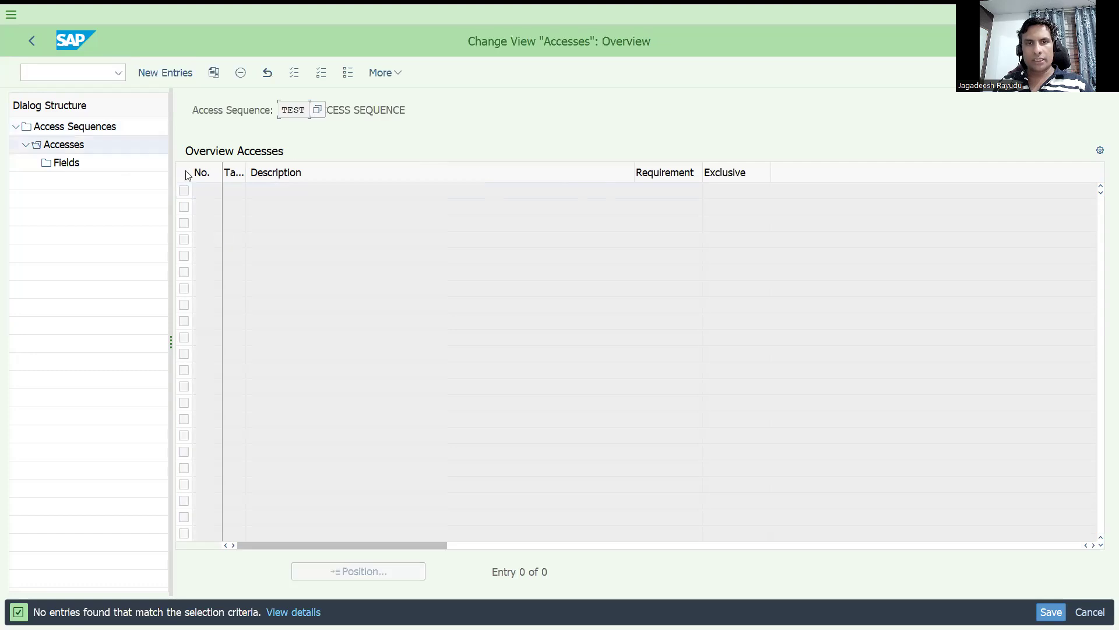
- Add access 333 with condition table 1 to TEST, accept the warnings, and select its row
left_click(175, 72)
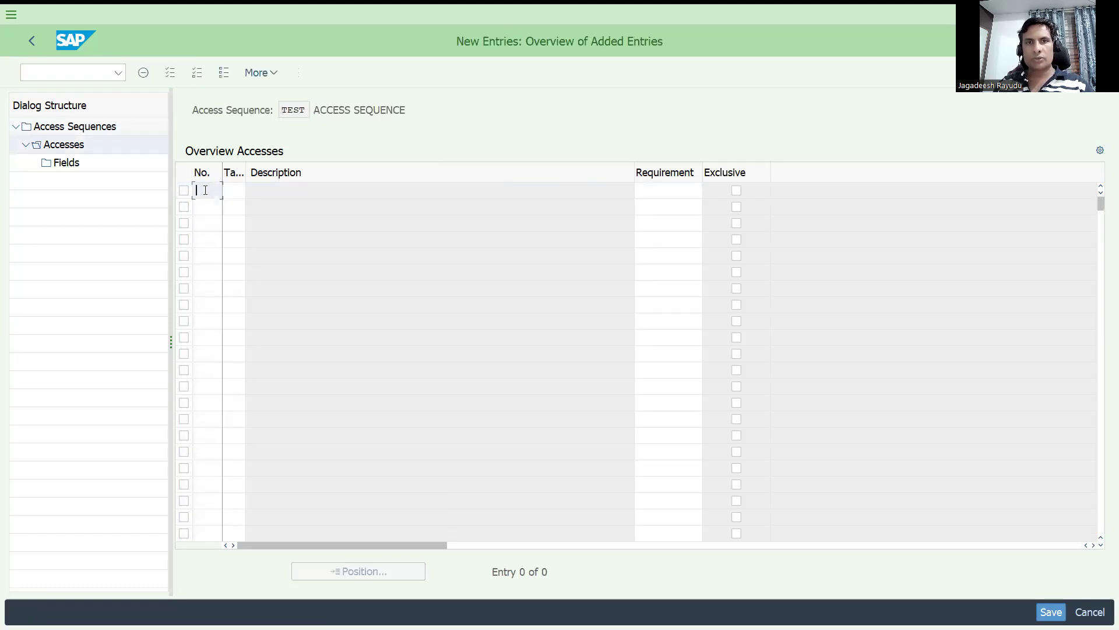
type("303")
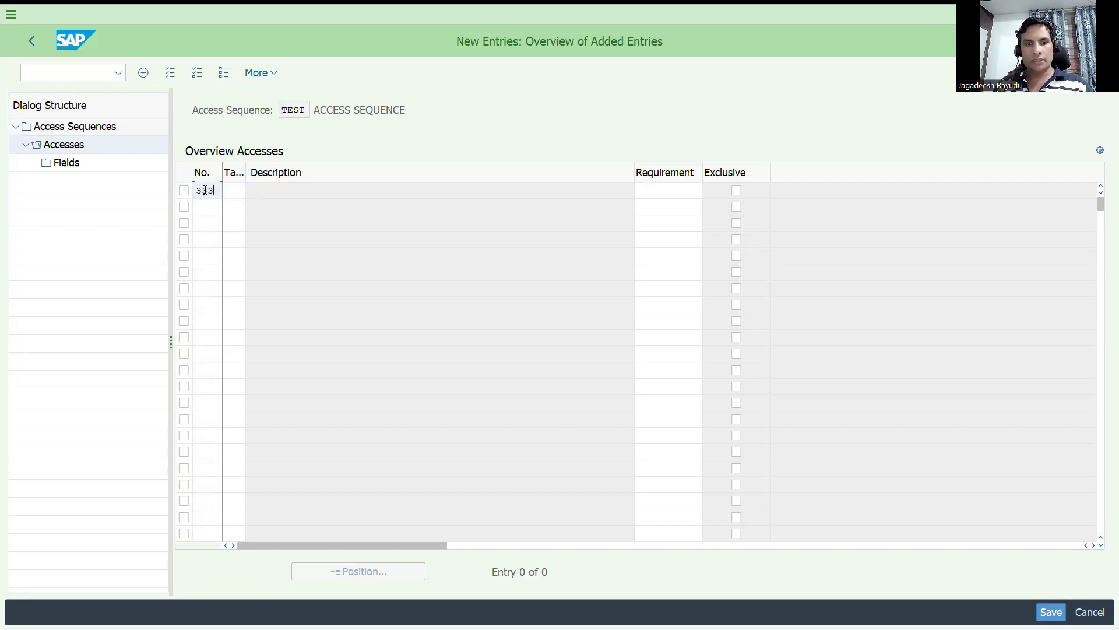
key("Tab")
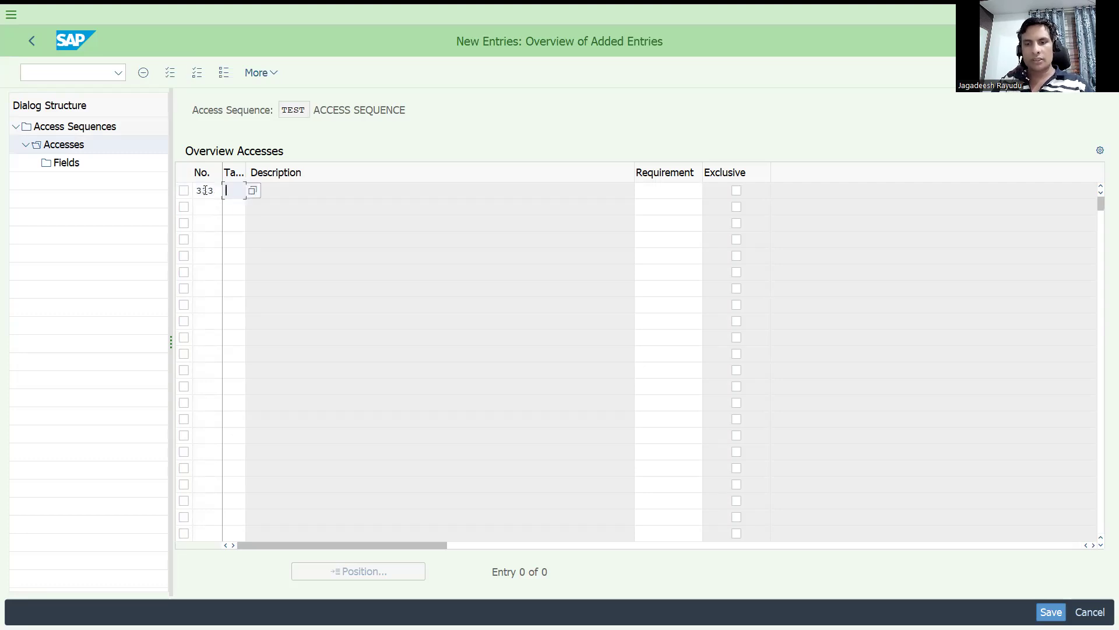
type("1")
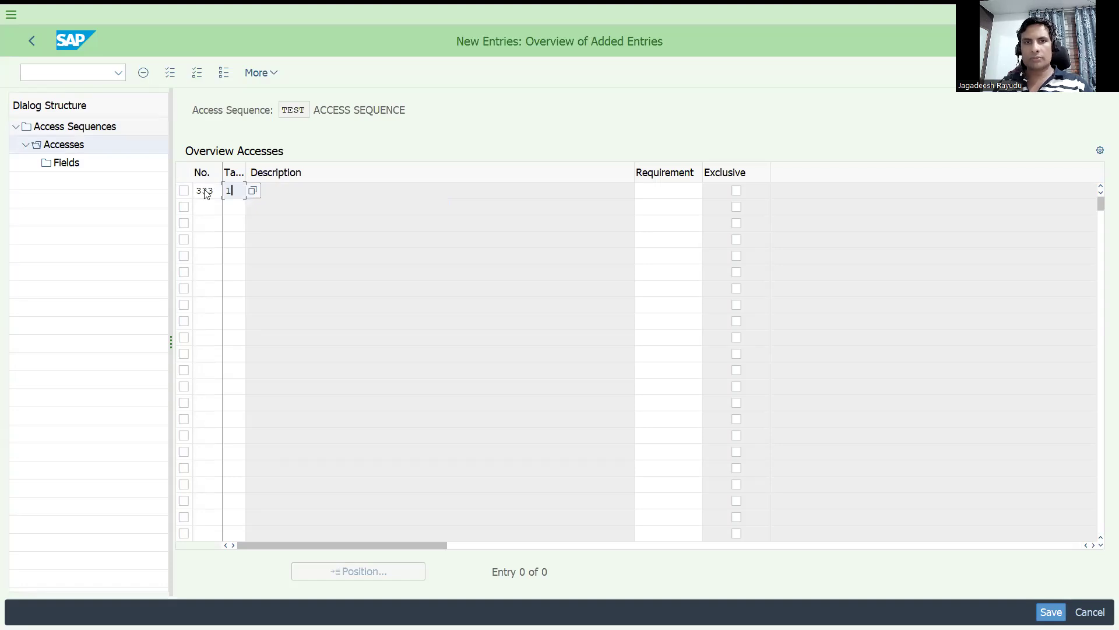
key("Return")
key("Return")
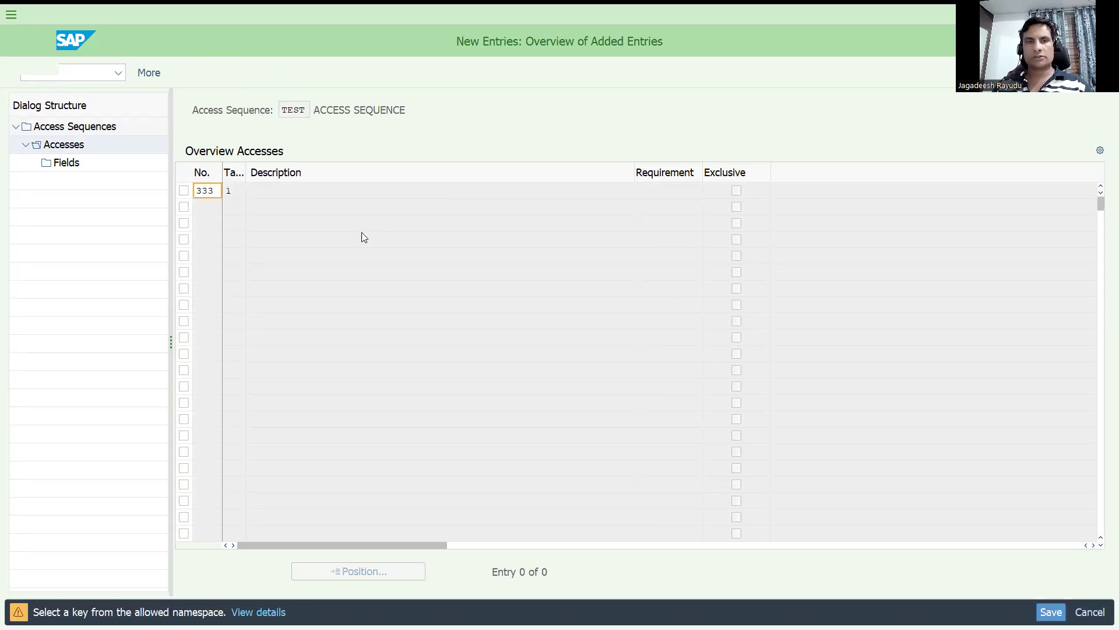
key("Return")
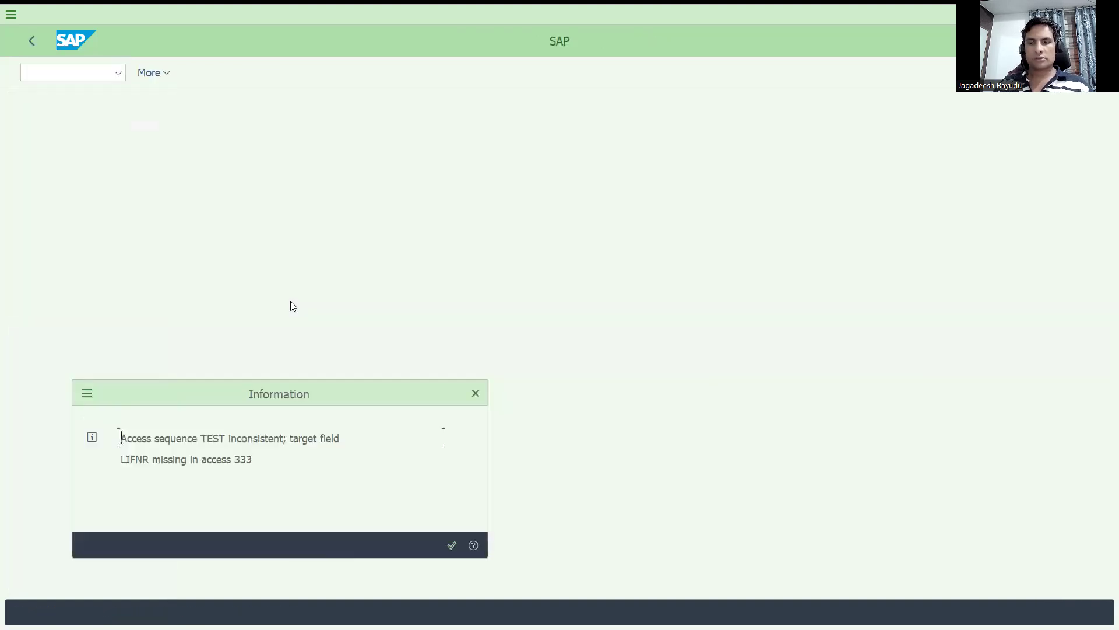
key("Return")
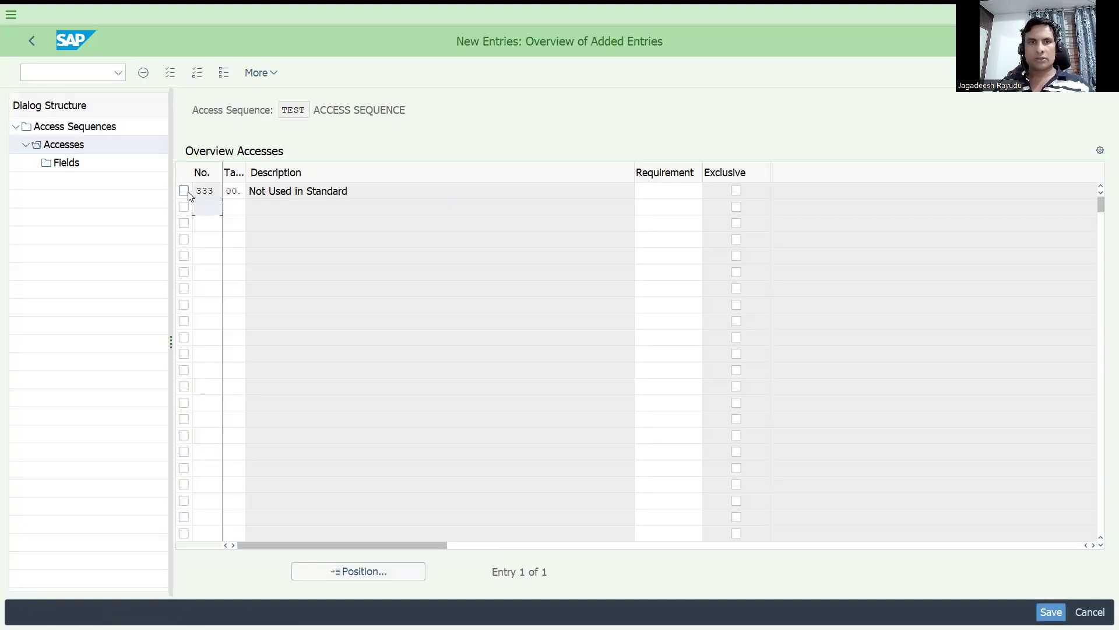
left_click(183, 190)
left_click(76, 164)
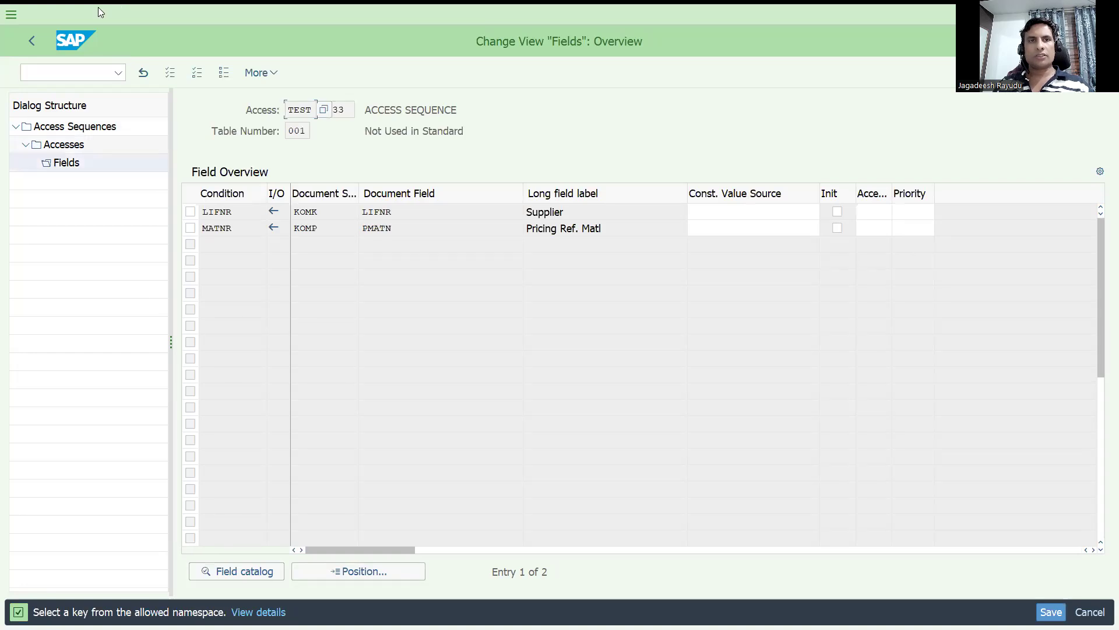
left_click(32, 37)
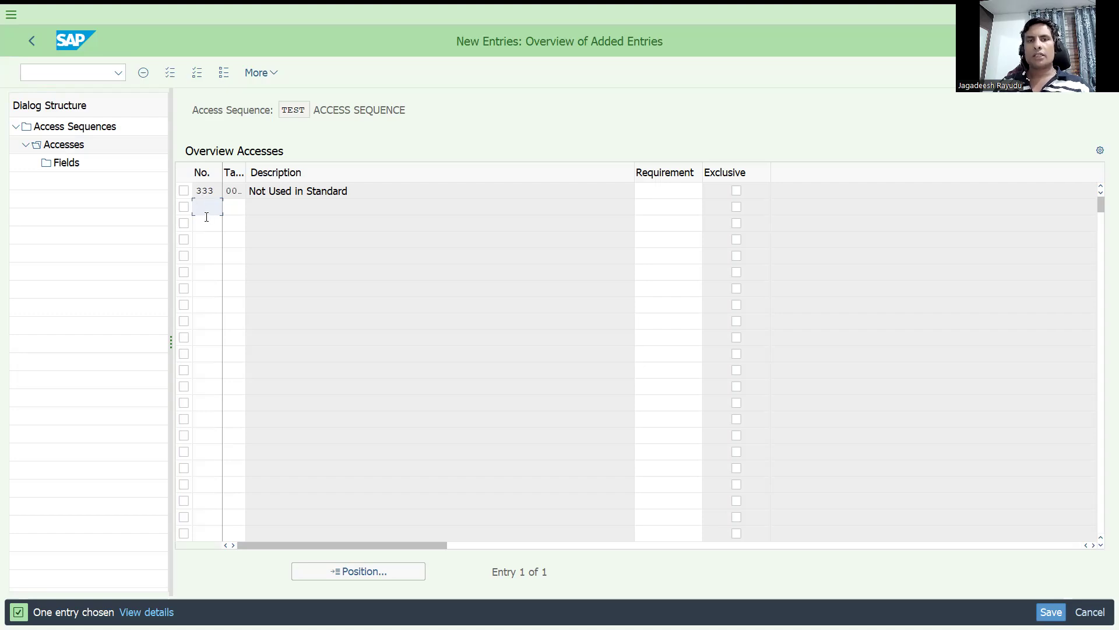
- Widen the Table Number column to verify access 333 uses table 001
left_click(206, 191)
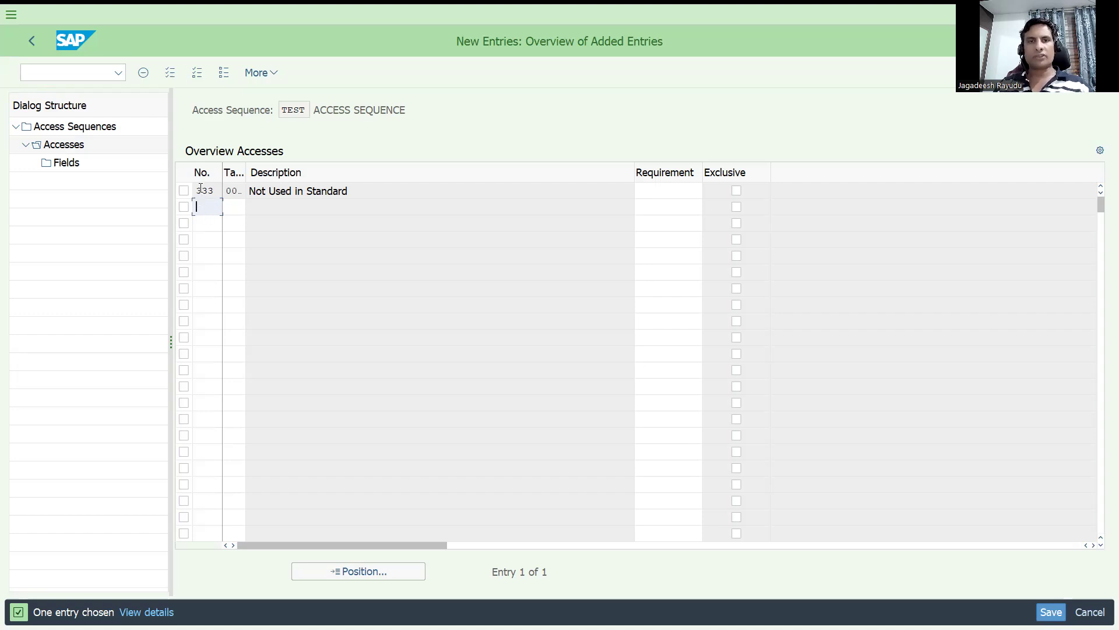
left_click(232, 191)
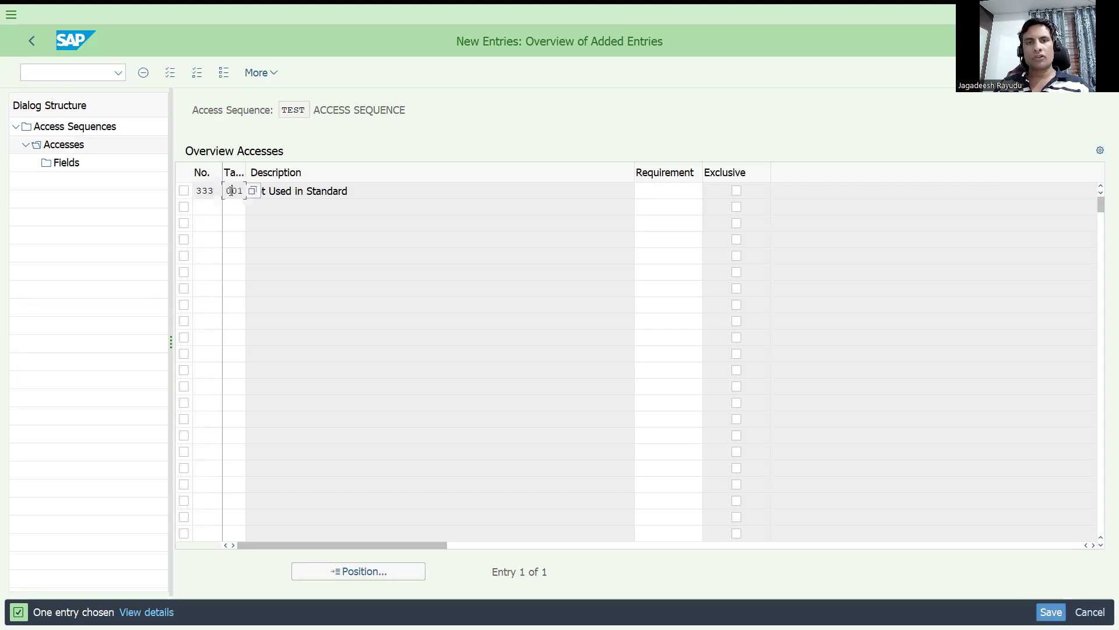
left_click(206, 204)
left_click(205, 190)
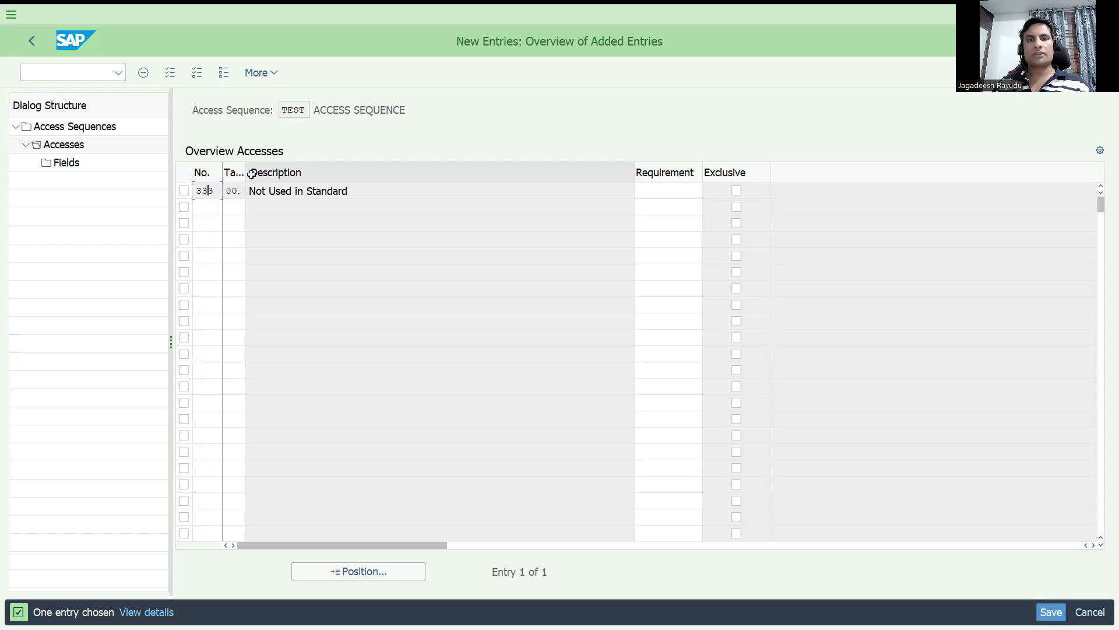
left_click_drag(247, 171, 299, 190)
left_click(226, 205)
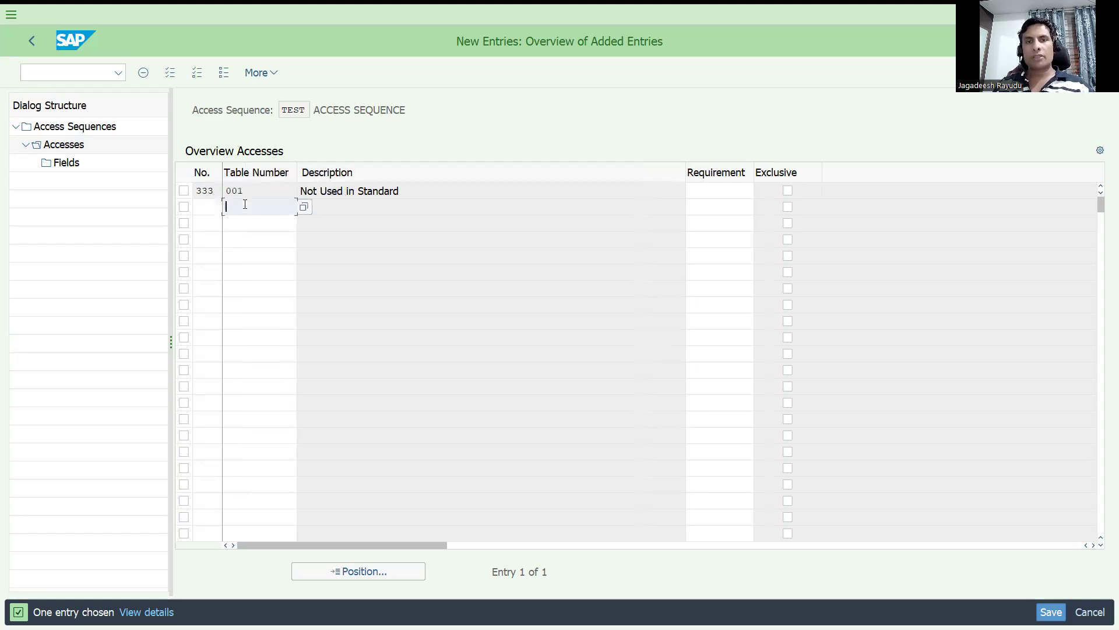
left_click(210, 188)
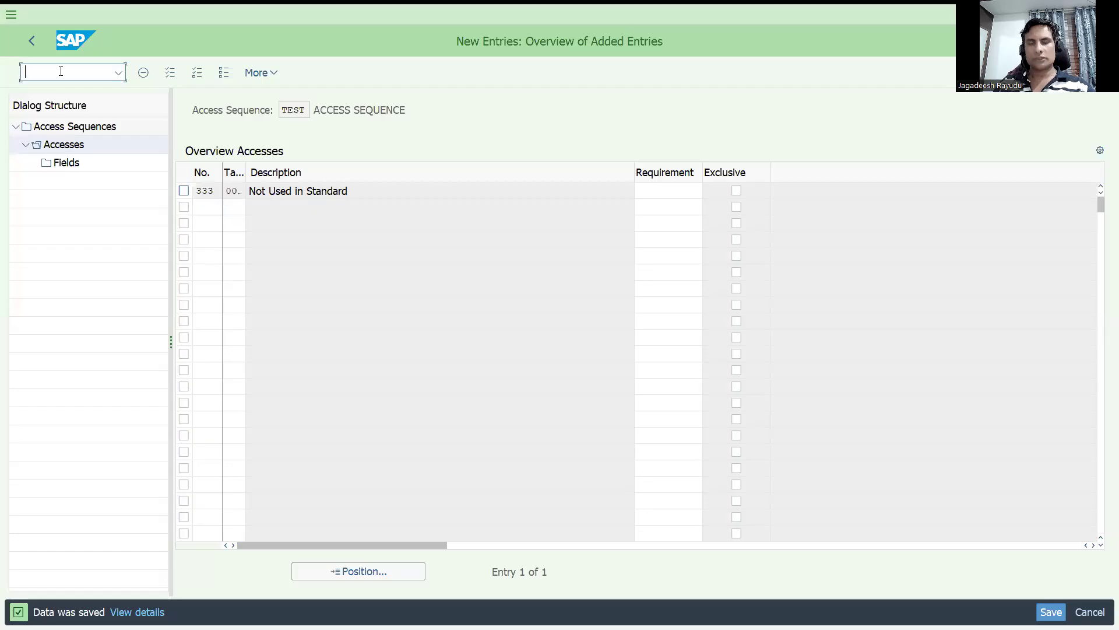
- Start a dor order in VA01 for DRT1, channel D1 DISTRIBUTORS, and enter the sold-to customer
type("/nva0")
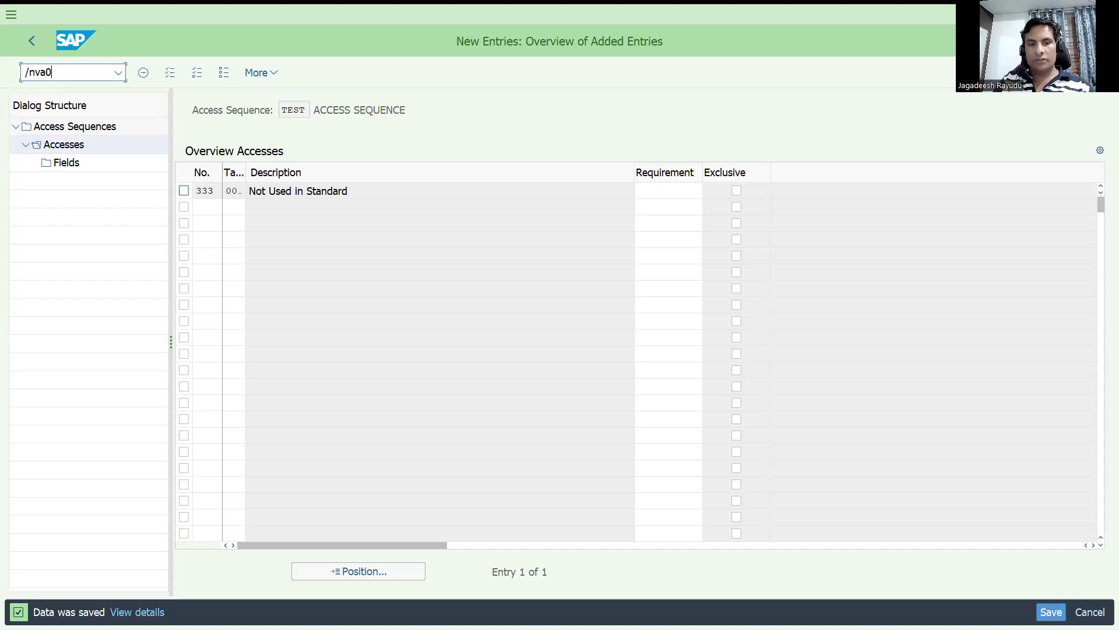
key("Return")
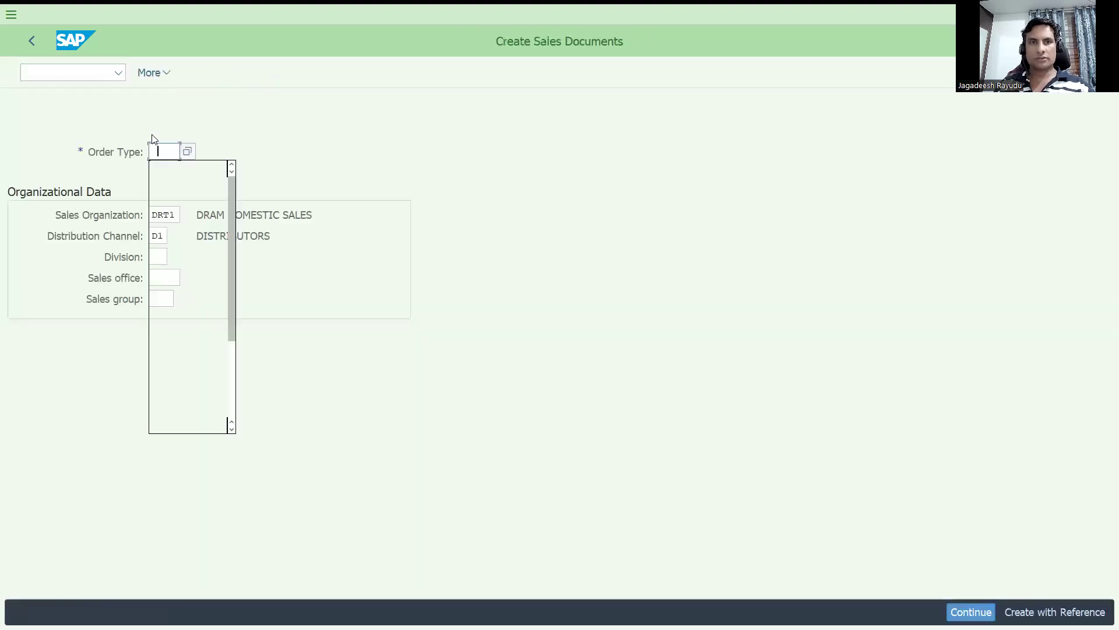
key("Return")
key("Tab")
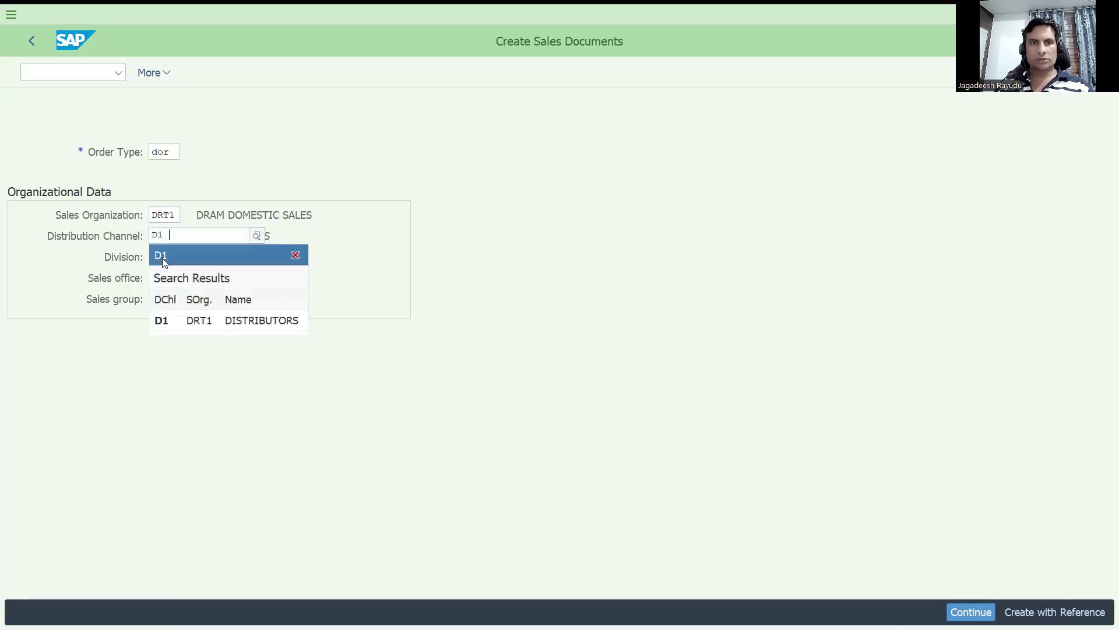
left_click(159, 256)
type("DD")
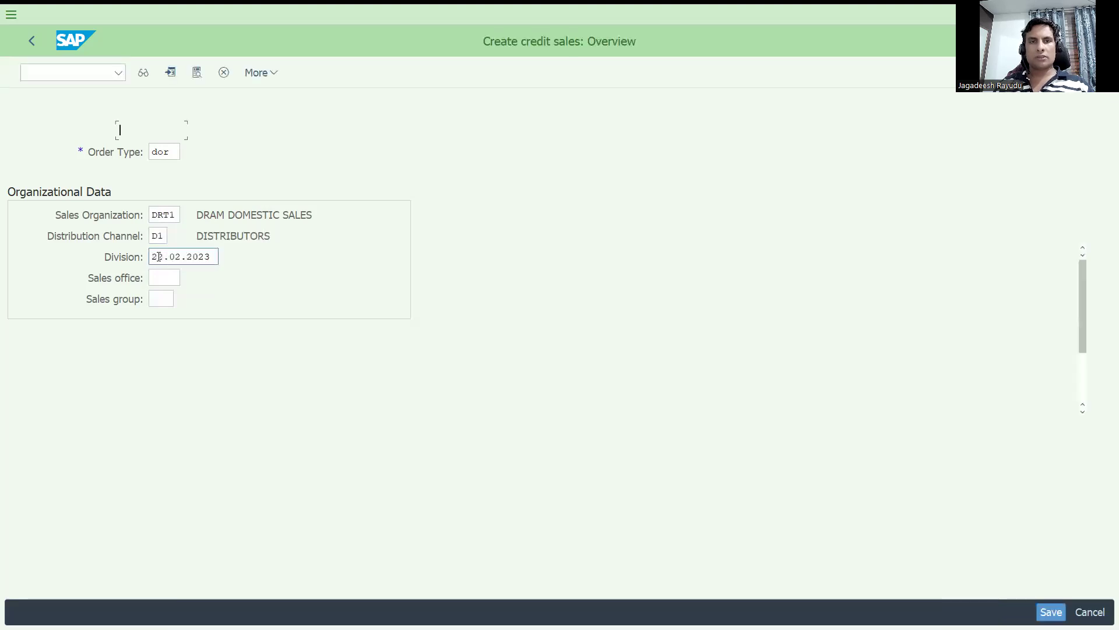
type("IT107")
- Confirm the sold-to party and enter the customer reference to load header data
key("Return")
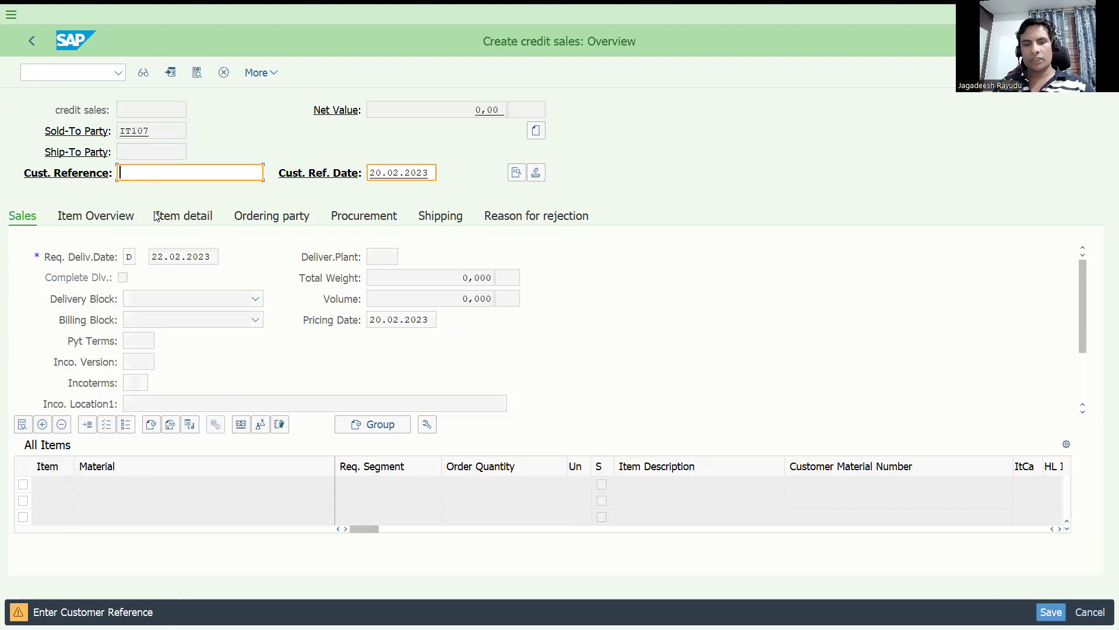
type("3456")
key("Return")
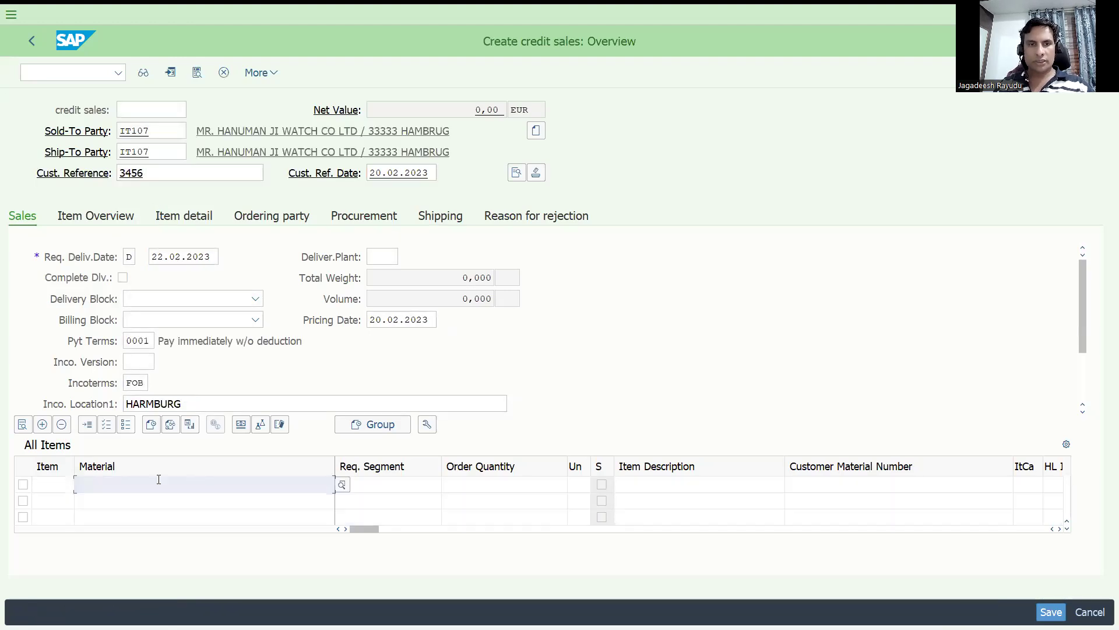
- Add material 131 with quantity 1, then try saving and choose to edit the incomplete document
left_click(149, 474)
type("131")
key("Tab")
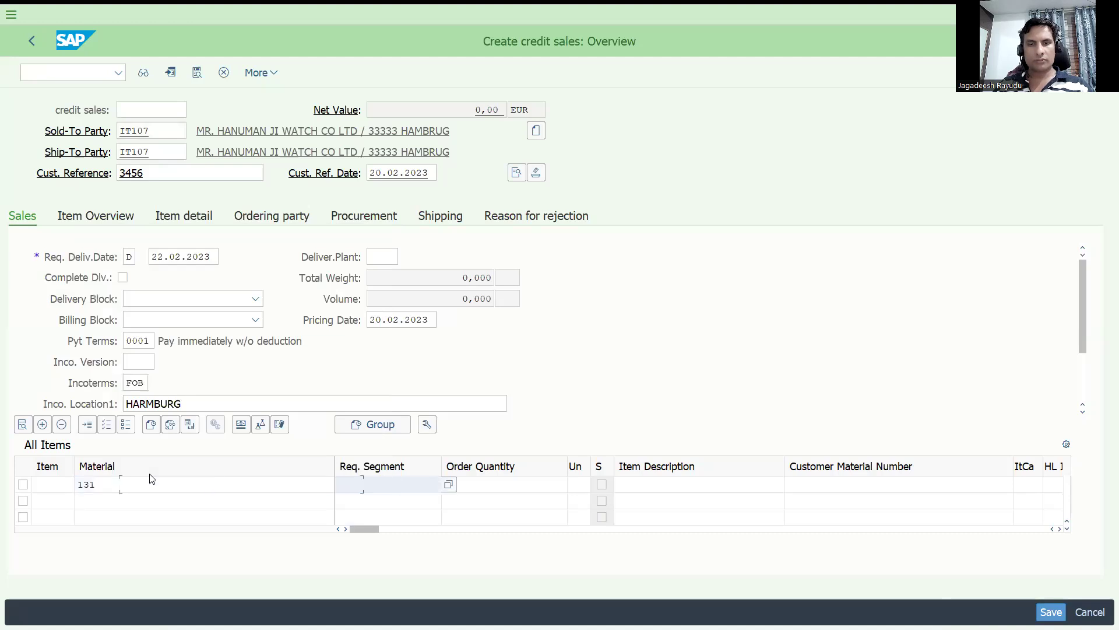
key("Tab")
type("1")
key("Return")
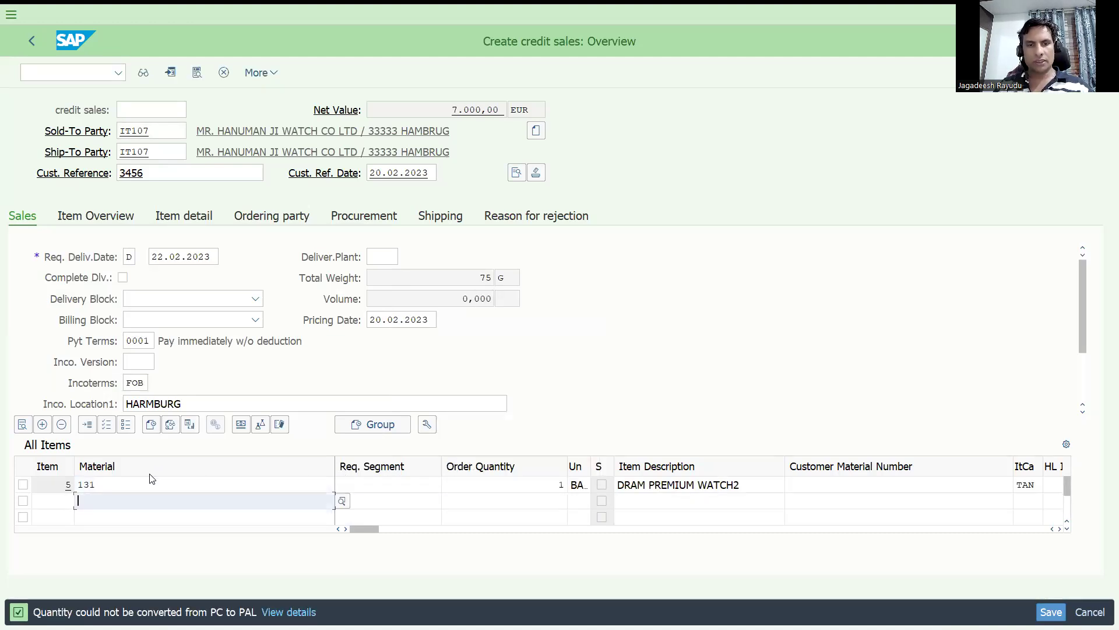
key("ctrl+s")
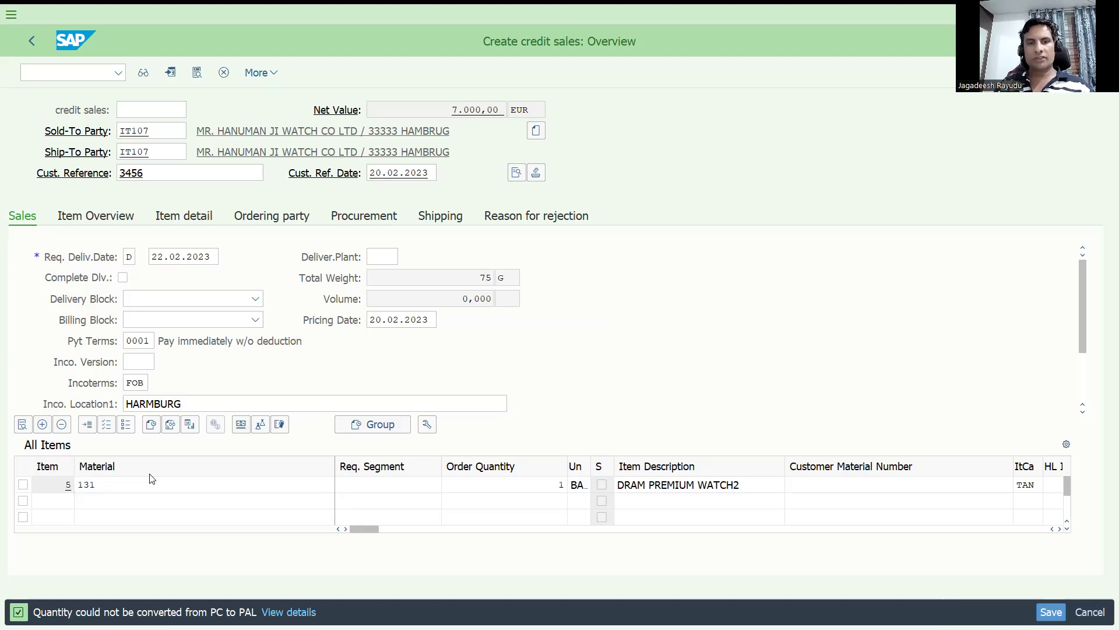
left_click(410, 346)
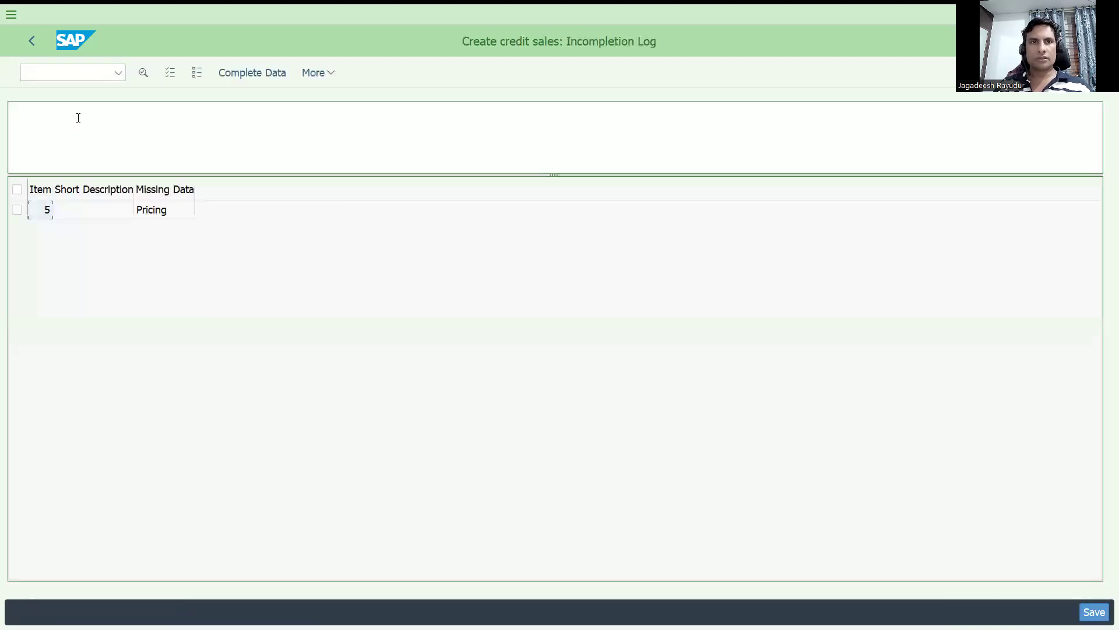
- Inspect item 5's missing Pricing data from the incompletion log, then return to the overview
left_click(152, 215)
double_click(151, 216)
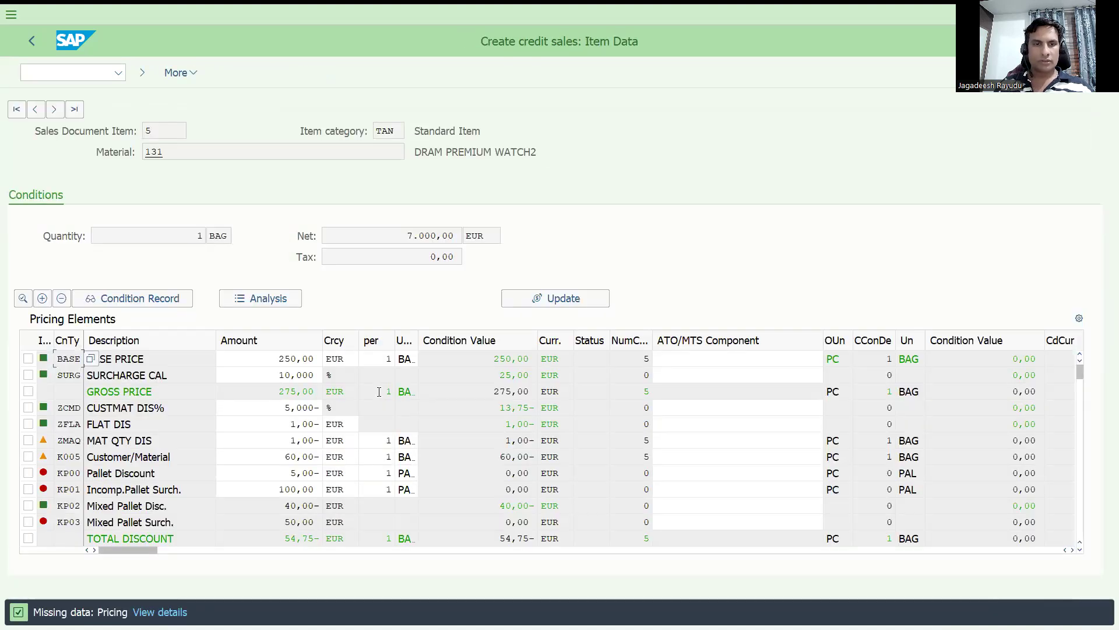
left_click(1081, 495)
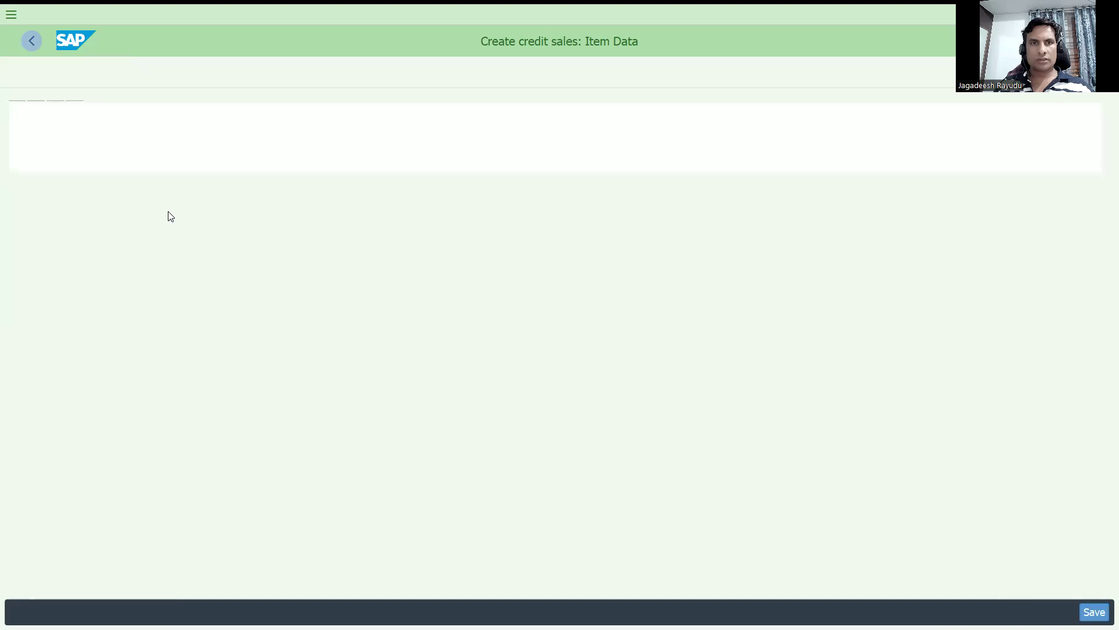
left_click(34, 39)
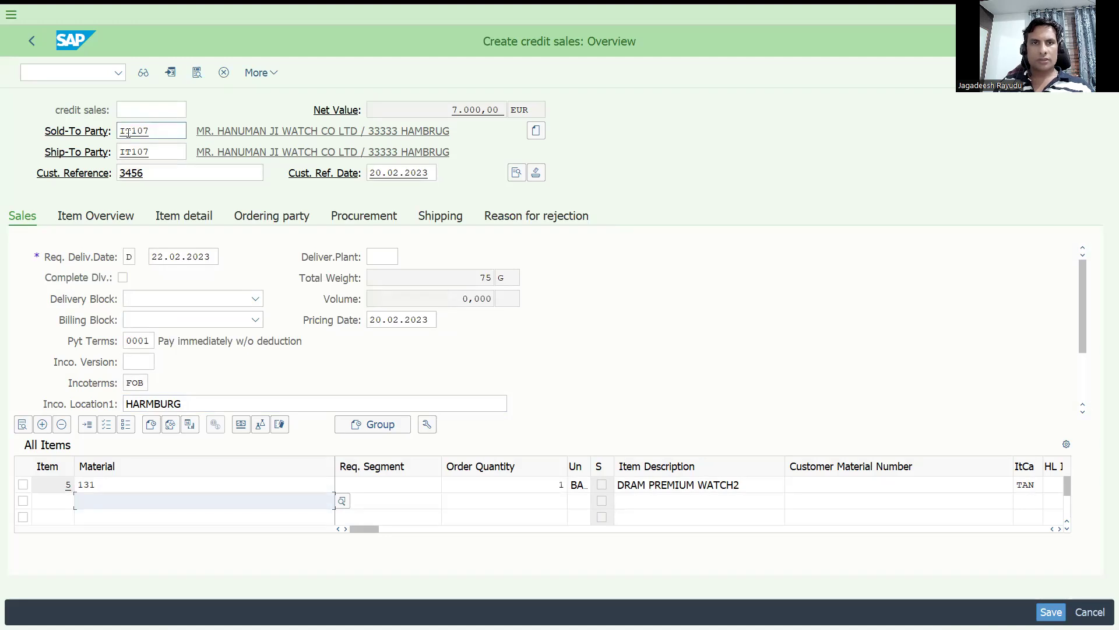
- Start a new credit sales order, picking the sold-to customer and reference from history
left_click(56, 73)
type("/nva")
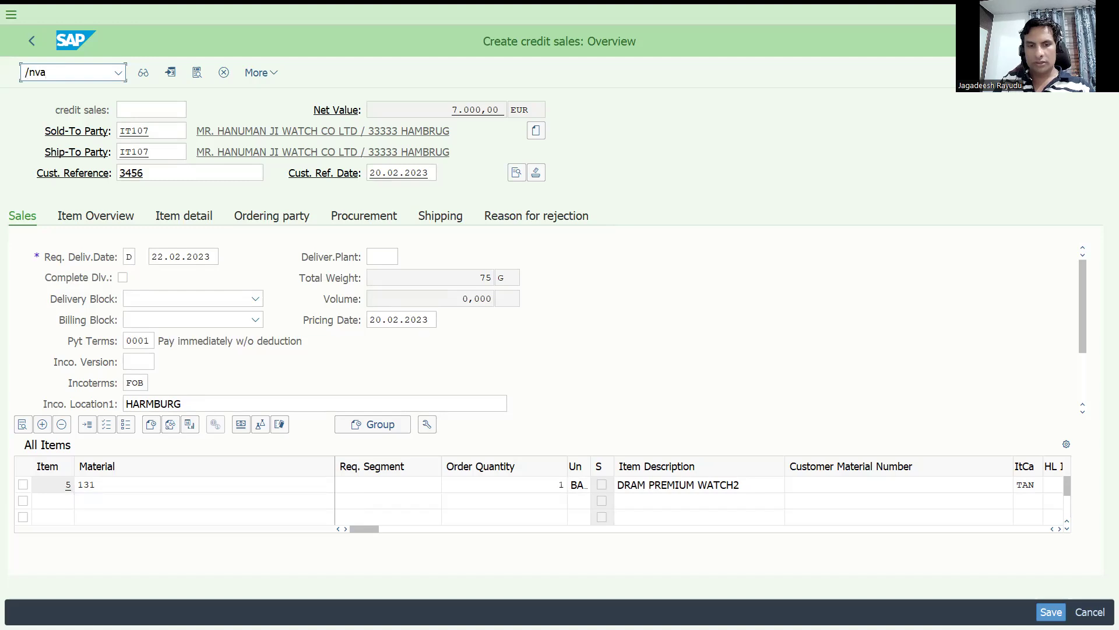
key("Return")
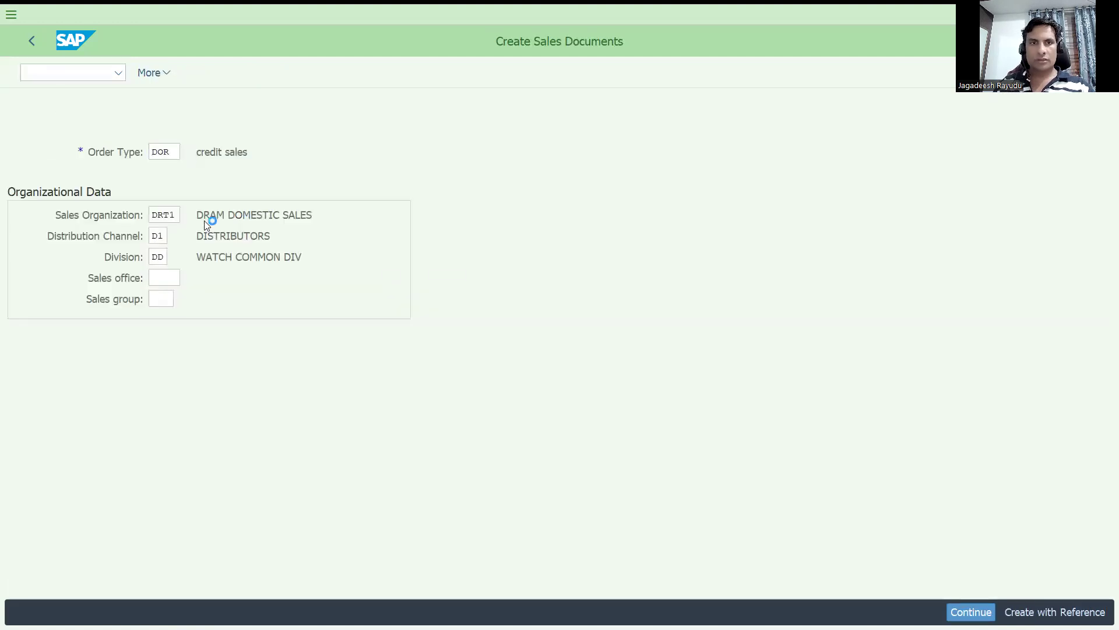
key("Return")
key("Down")
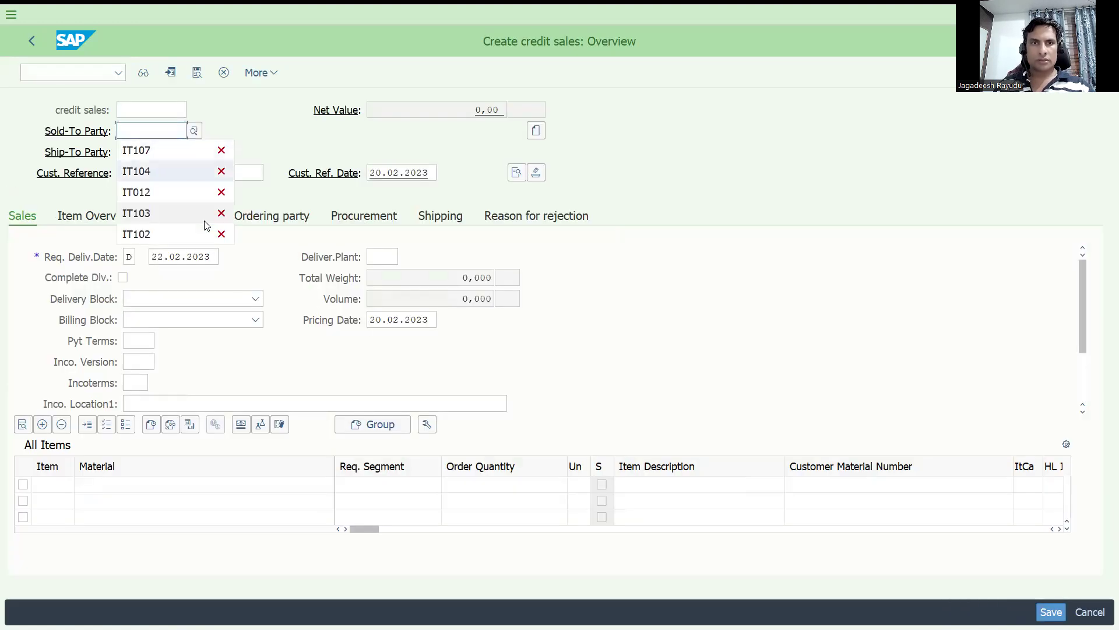
key("Down")
key("Down")
key("Down")
key("Return")
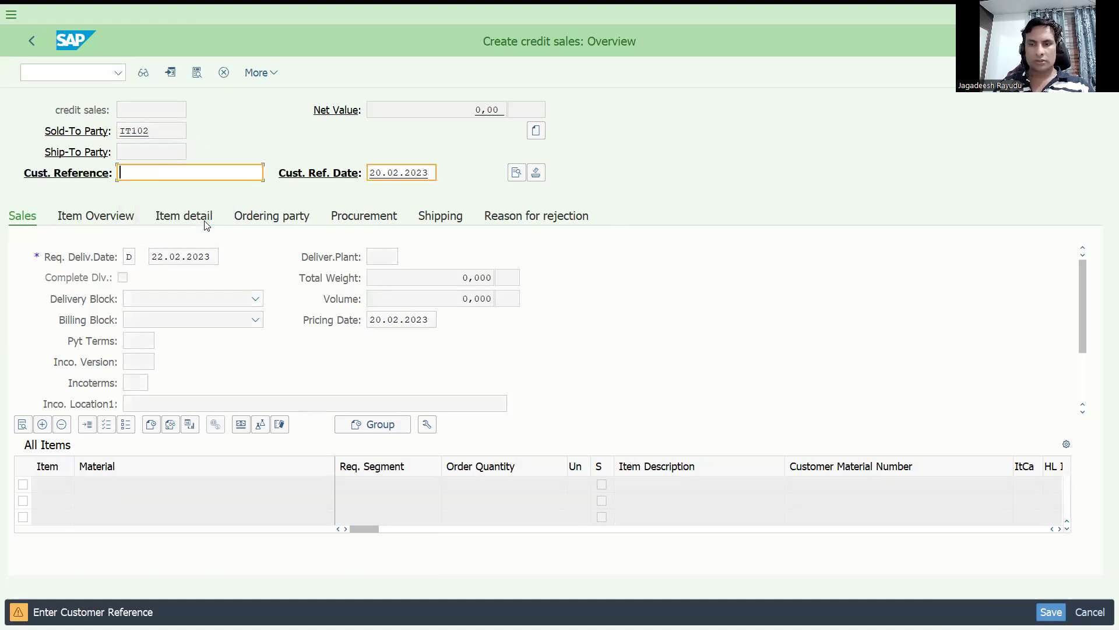
key("Down")
key("Return")
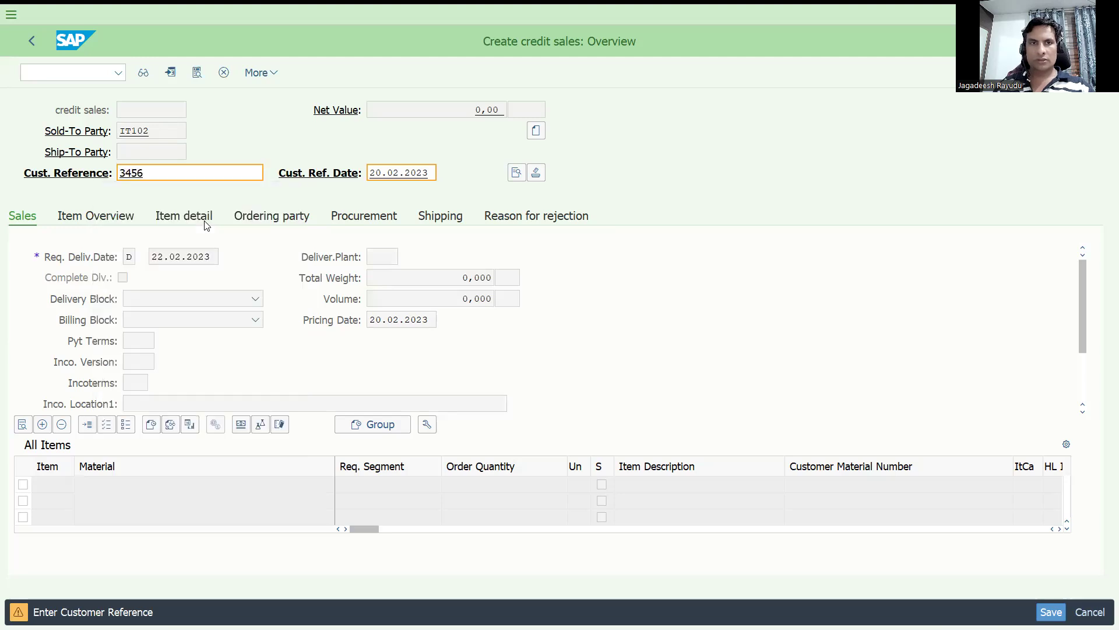
key("Return")
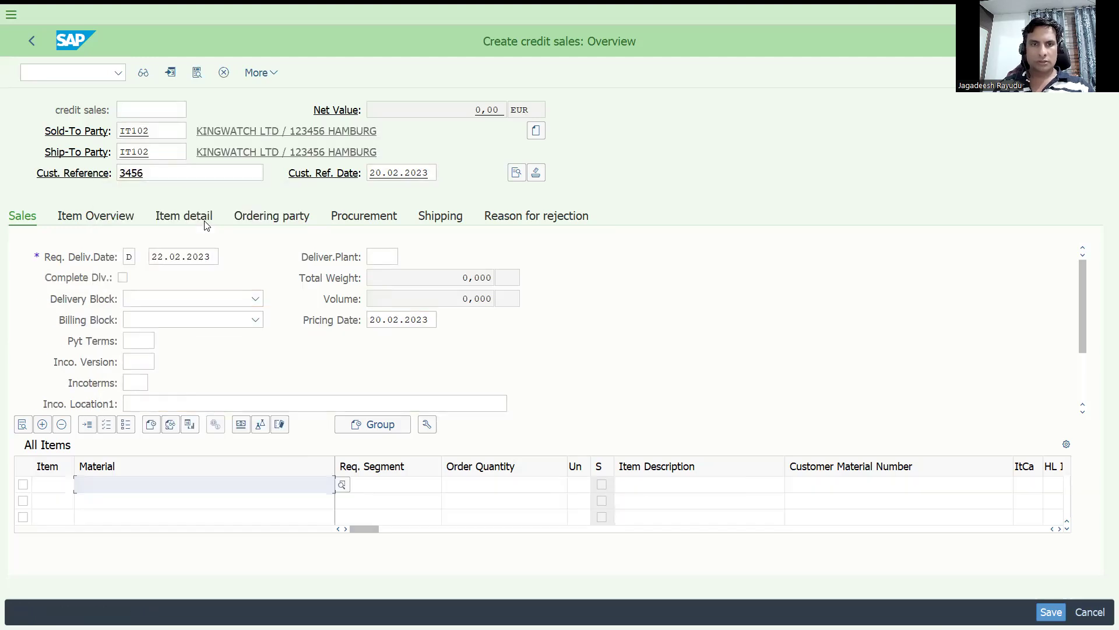
- Add material 154 WATCH BANDS with quantity 1 as the order item
key("Down")
key("Return")
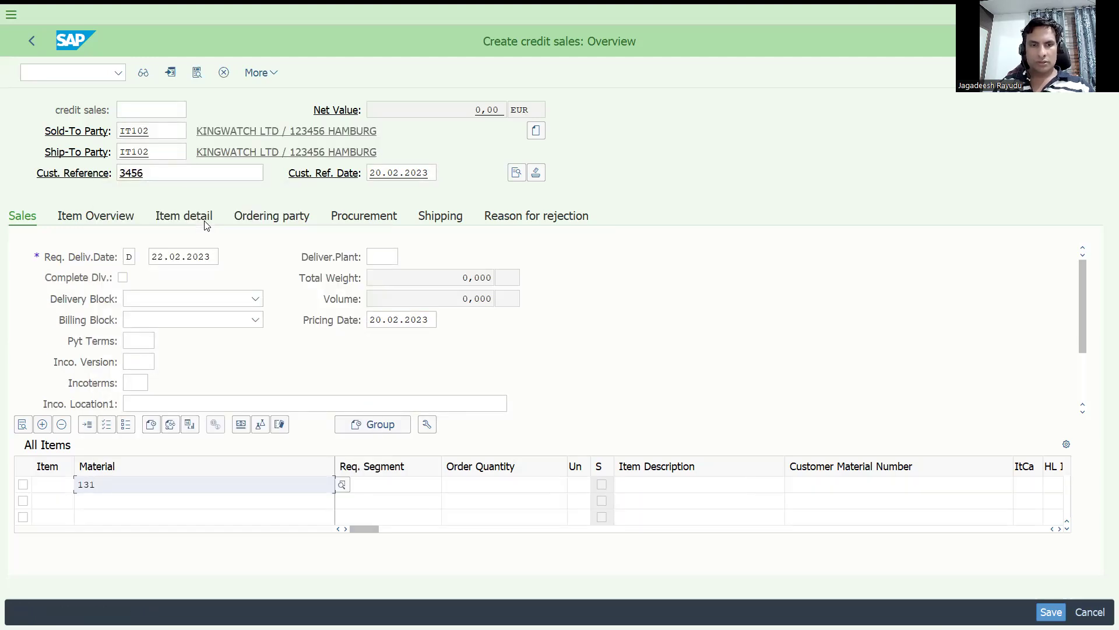
key("BackSpace")
key("BackSpace")
key("BackSpace")
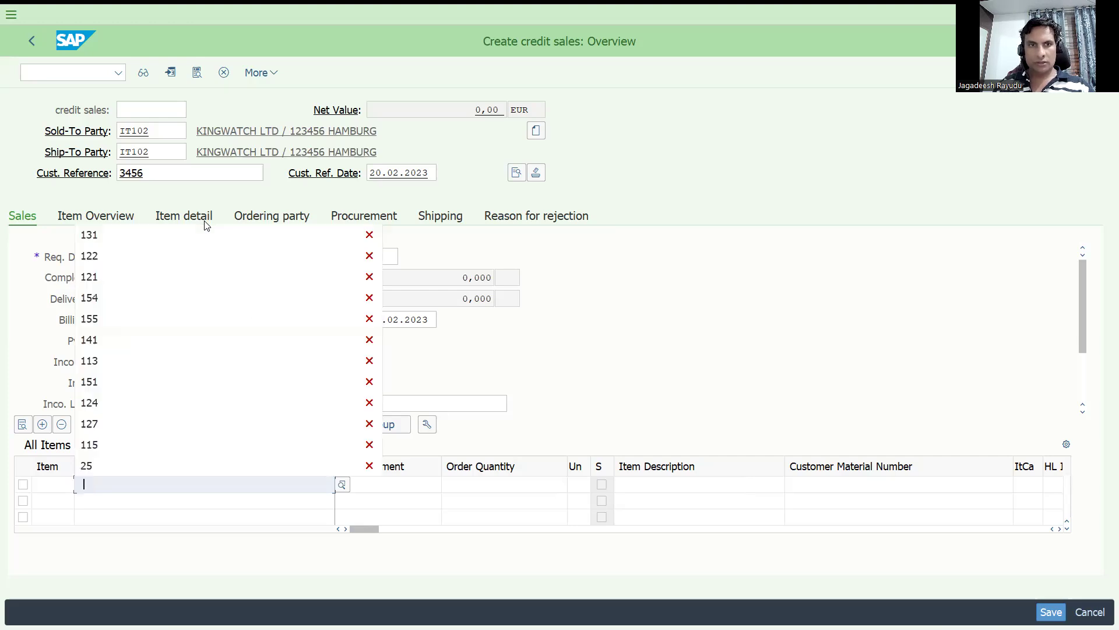
left_click(130, 299)
key("Tab")
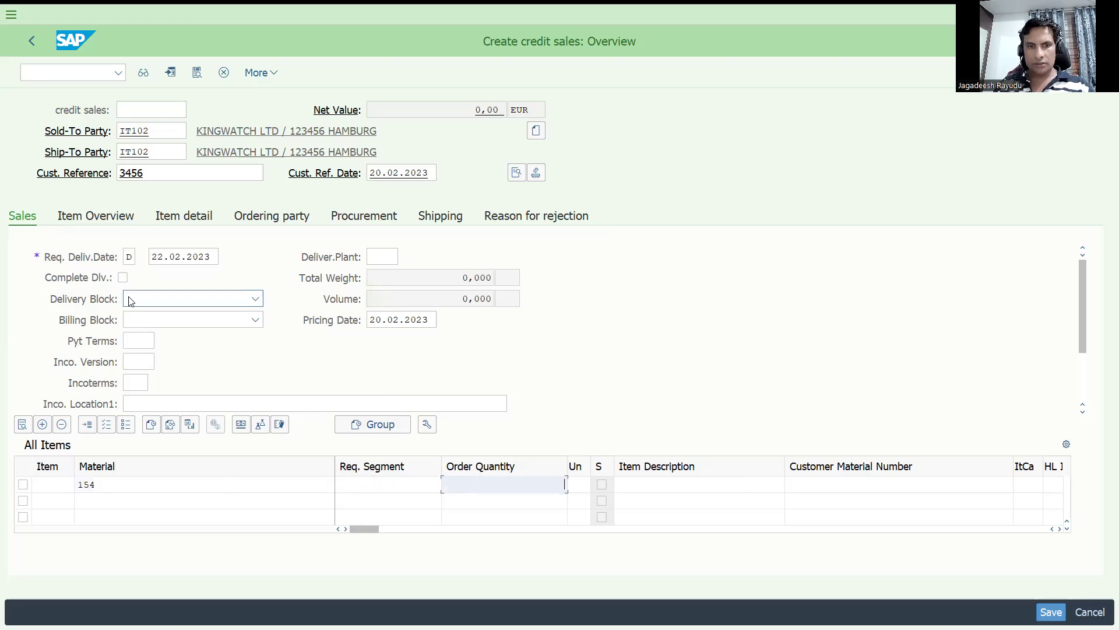
type("1")
key("Return")
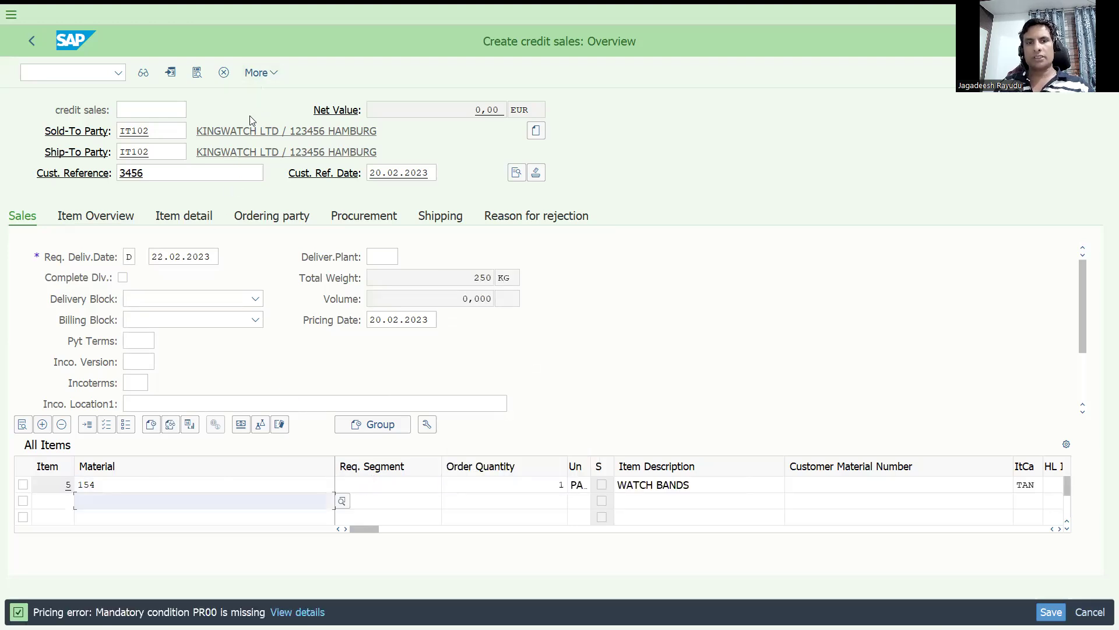
- Add condition PR00 with amount 100 to item 5's pricing conditions
double_click(516, 484)
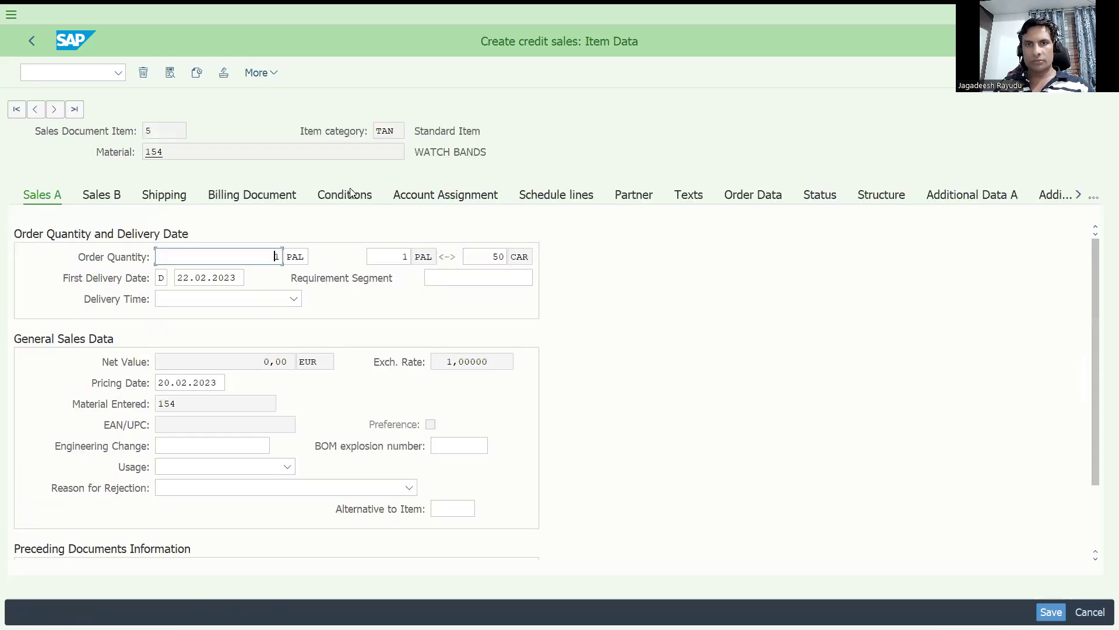
left_click(353, 194)
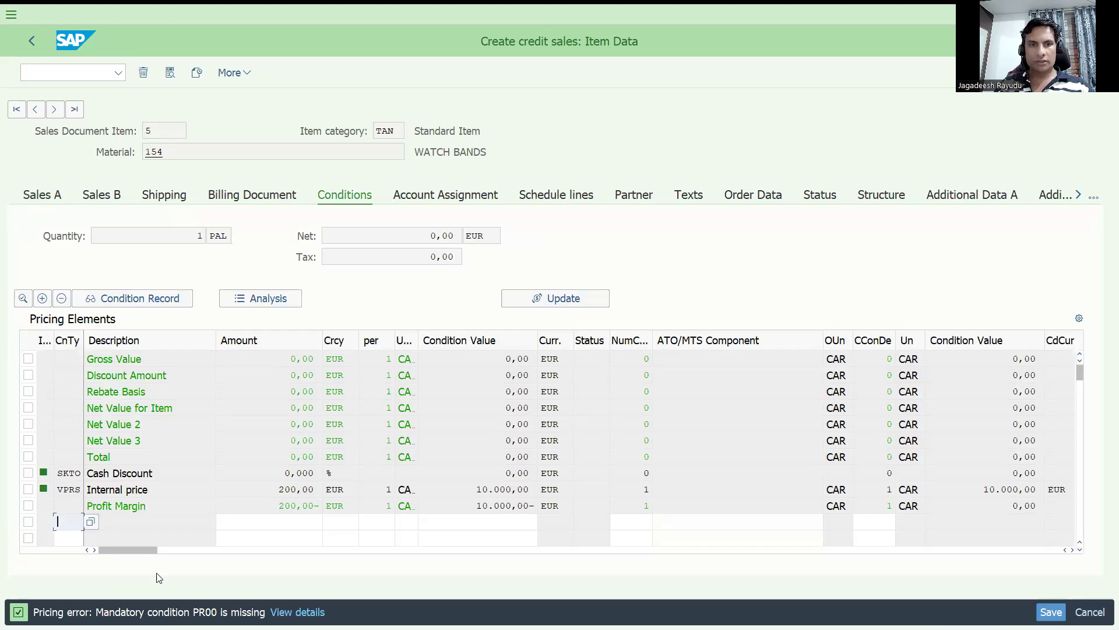
type("pr00")
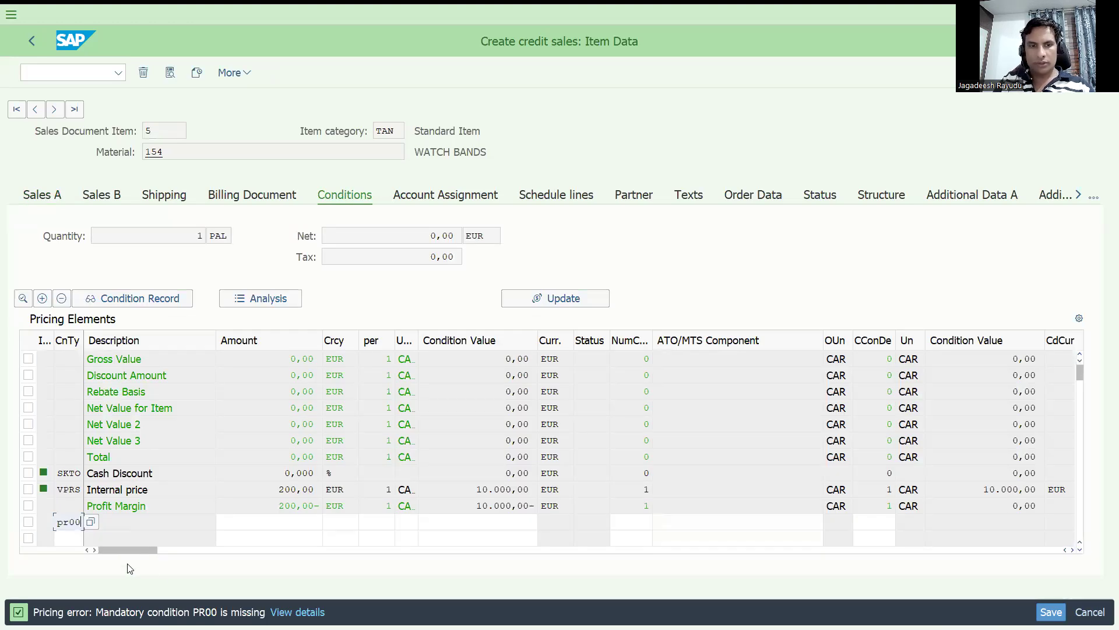
key("Tab")
type("100")
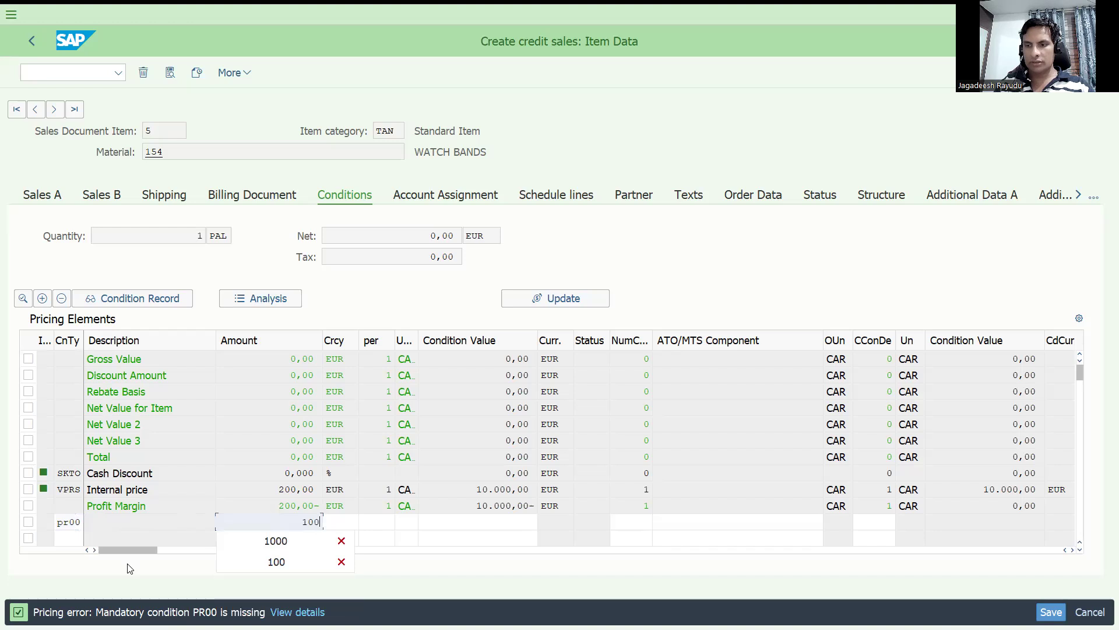
key("Return")
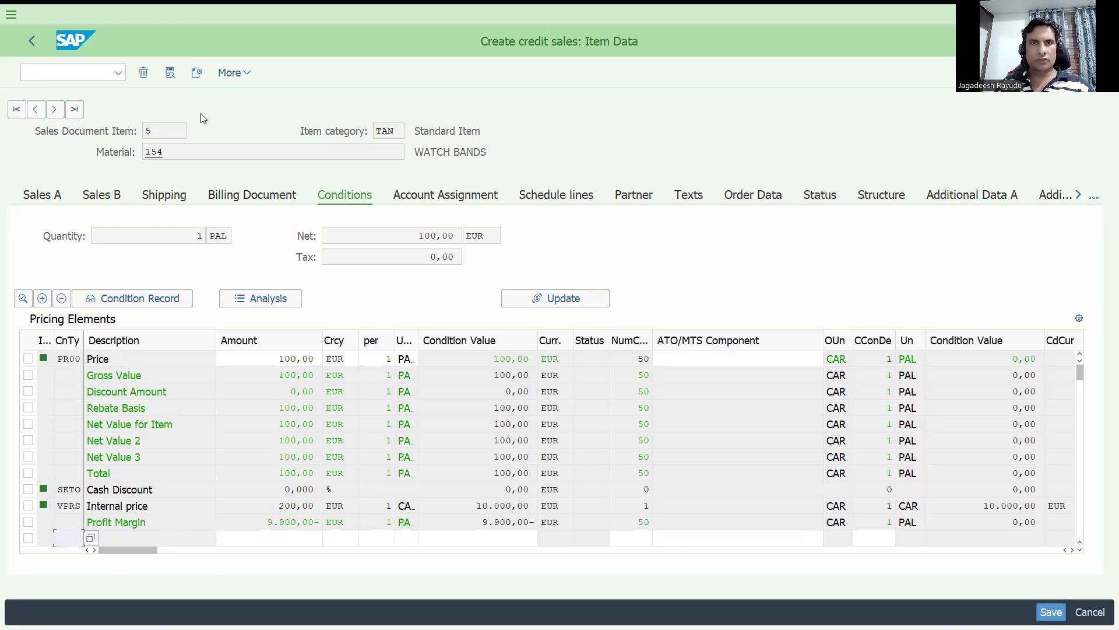
- Open the incompletion log from the More menu
left_click(230, 74)
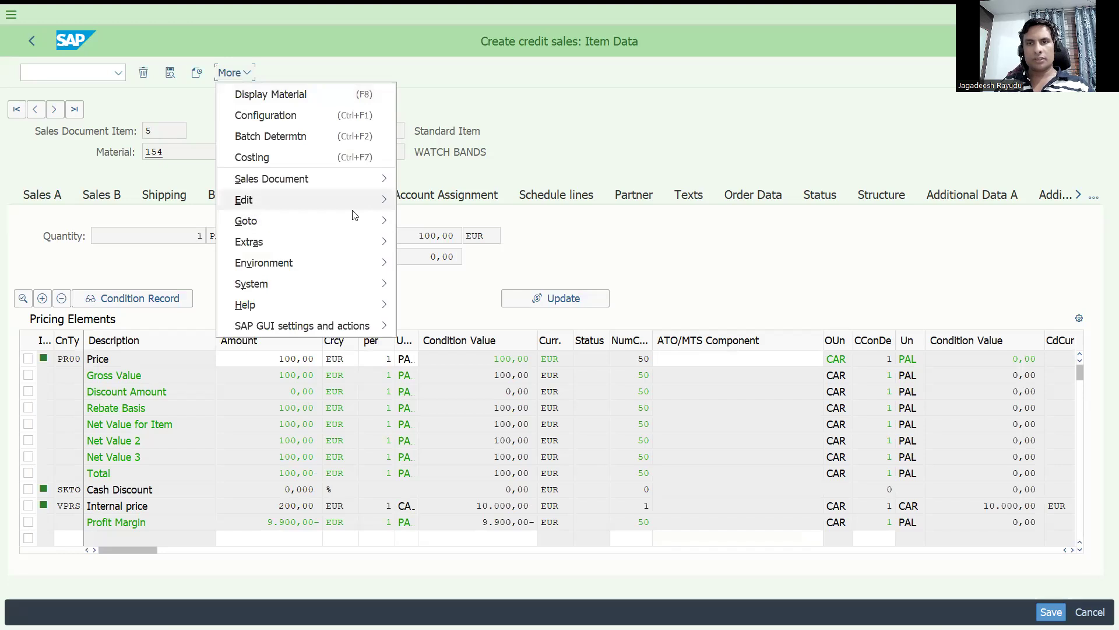
mouse_move(353, 208)
left_click(439, 370)
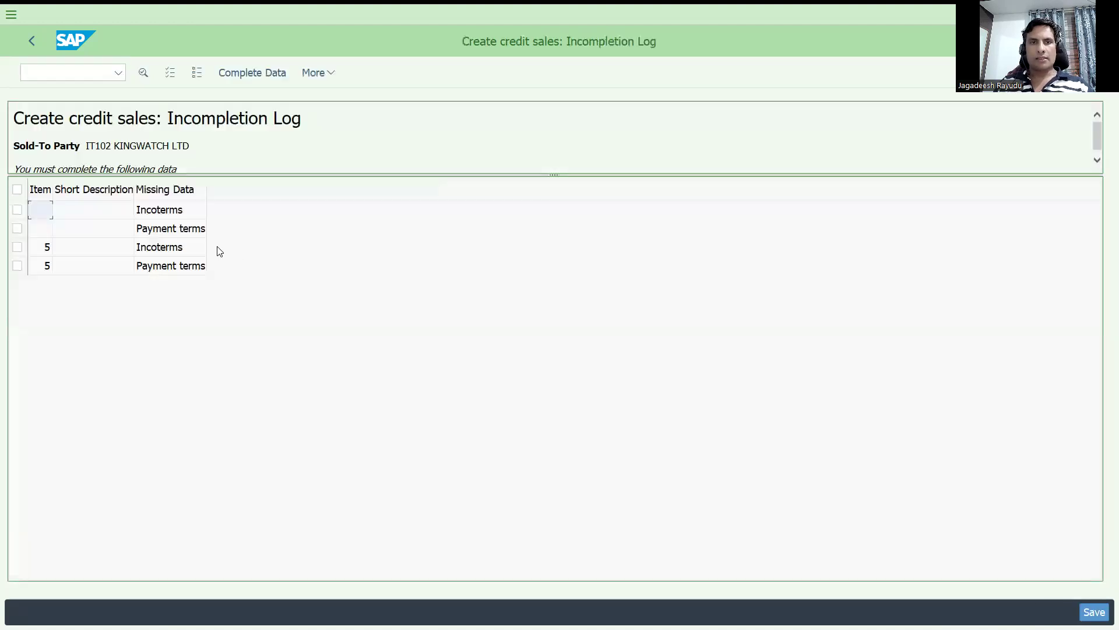
- Fill in the missing Incoterms as CIP with location 'hamurg'
double_click(151, 215)
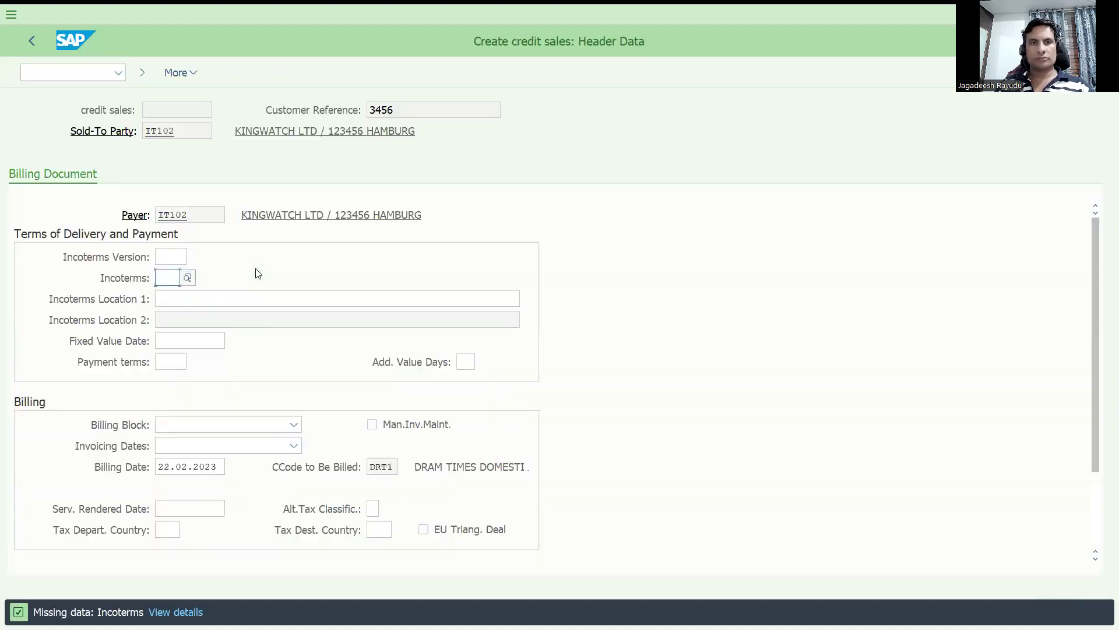
key("Down")
key("Down")
key("Return")
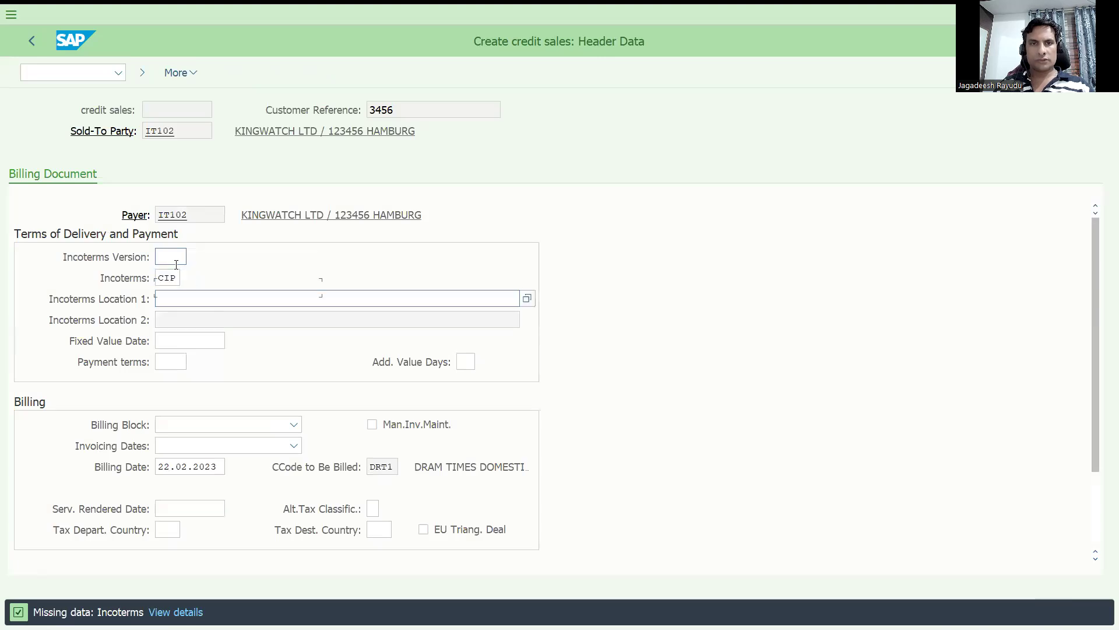
key("Tab")
key("shift+Tab")
key("shift+Tab")
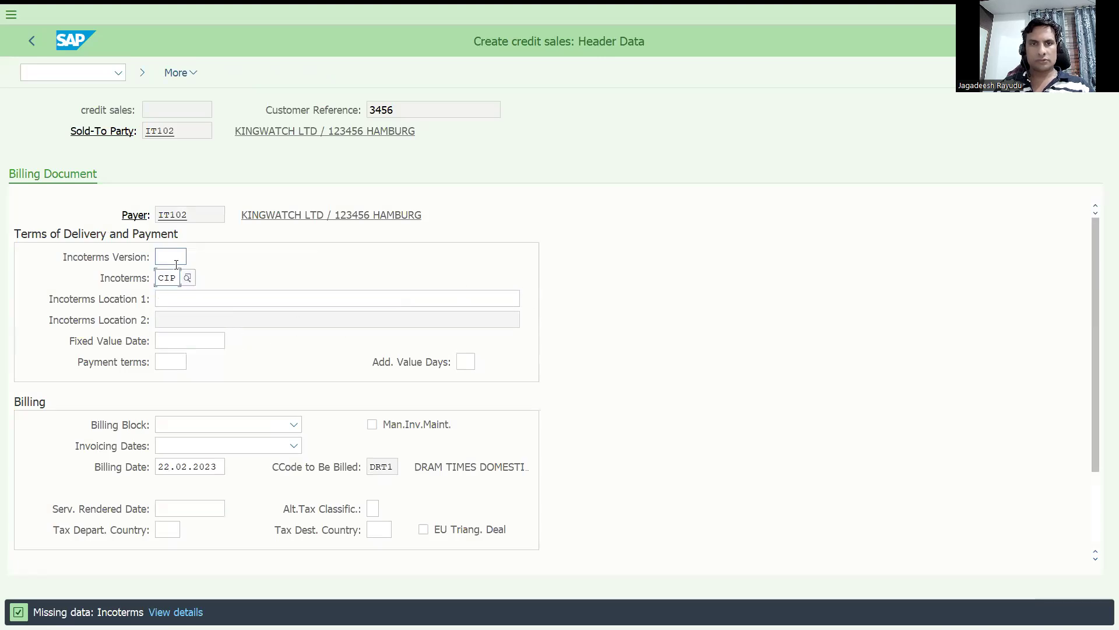
key("Tab")
type("hamurg")
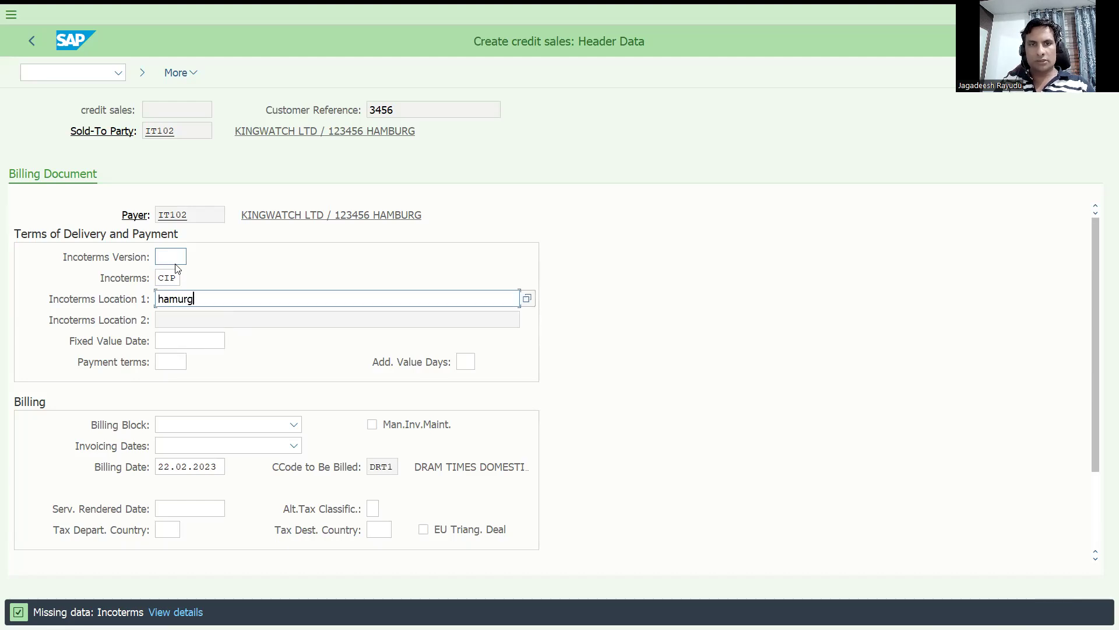
key("Return")
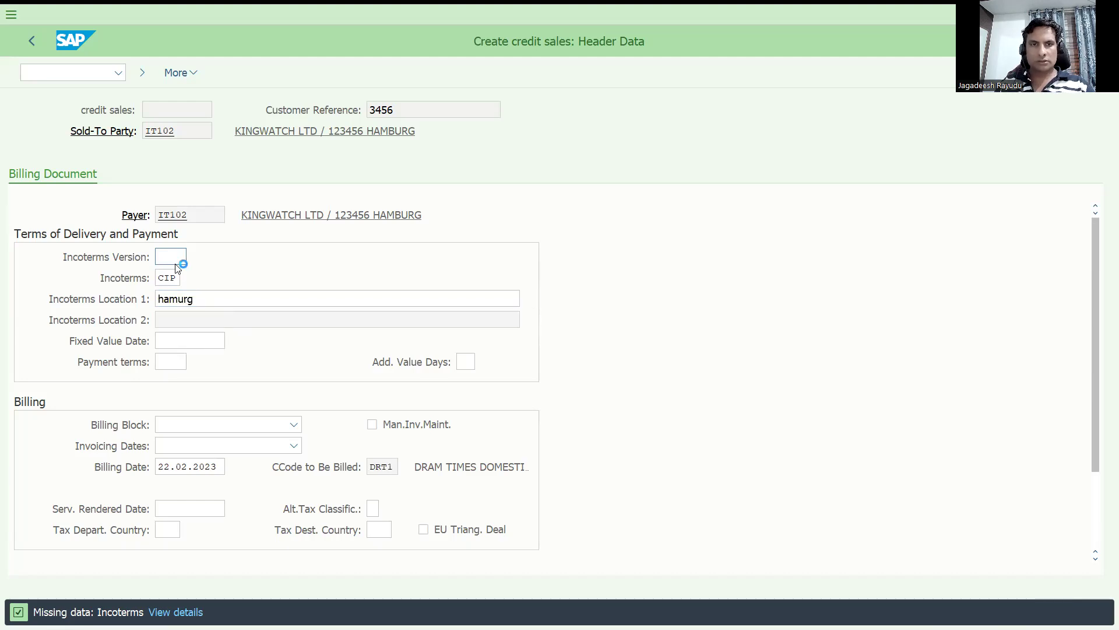
key("Return")
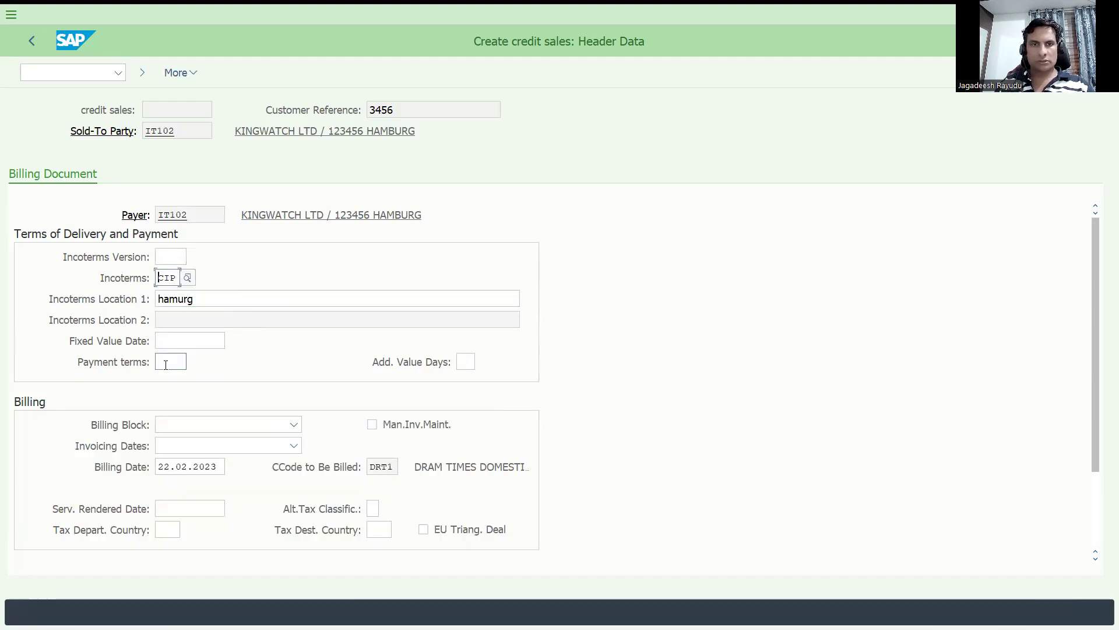
- Enter payment terms 0001 and save the credit sales order
left_click(175, 363)
type("0001")
key("Return")
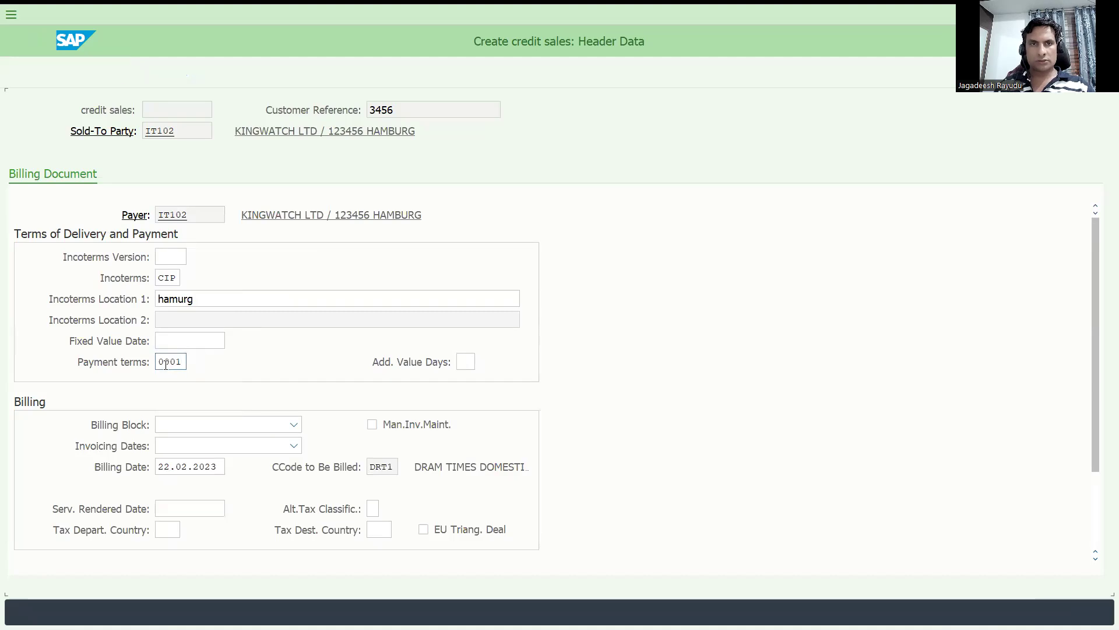
left_click(32, 40)
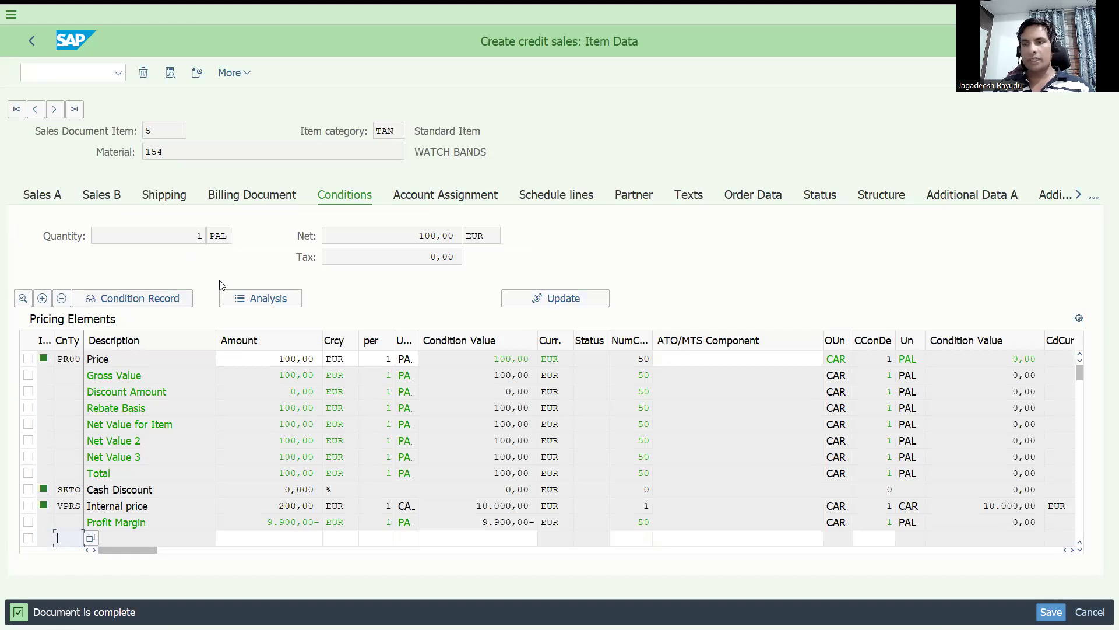
key("ctrl+s")
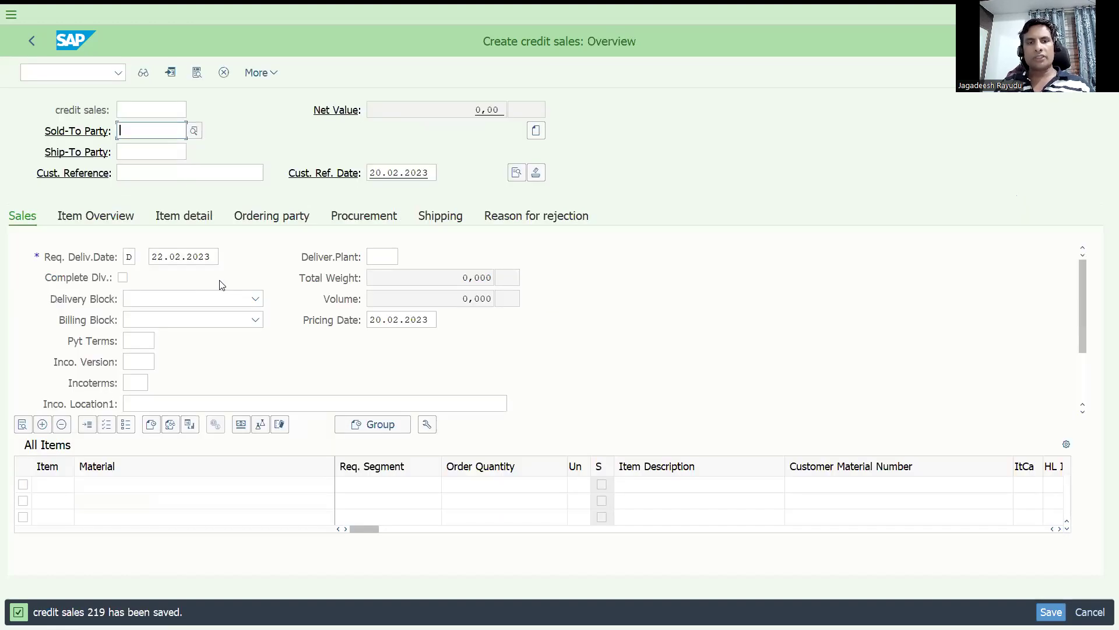
- Open the SE16 data browser selection screen for table VBAK
left_click(56, 69)
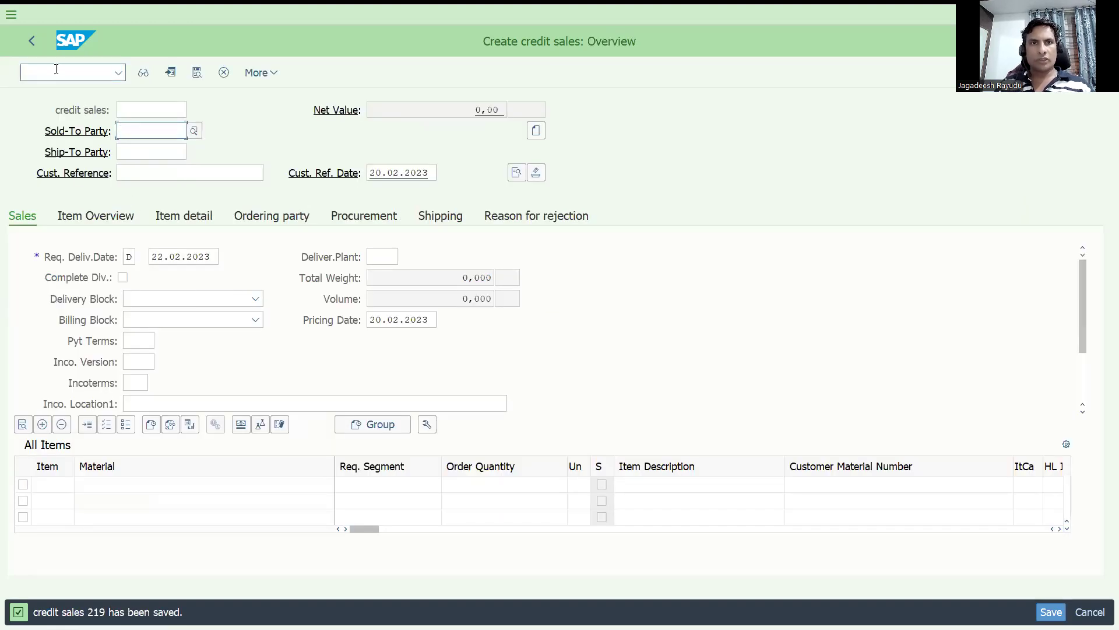
type("/nse16")
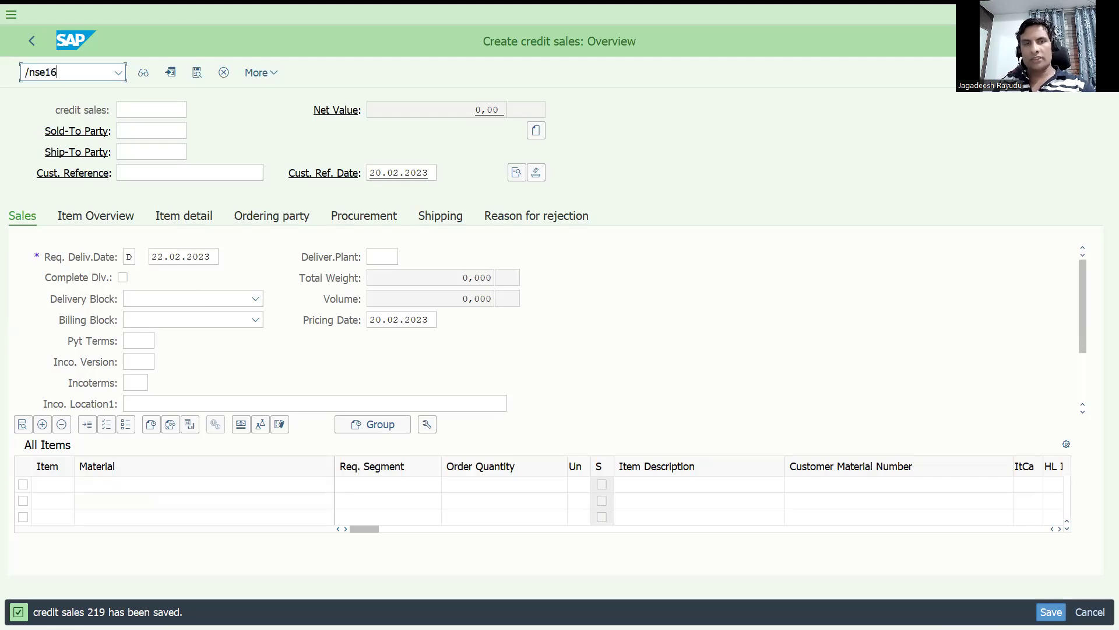
key("Return")
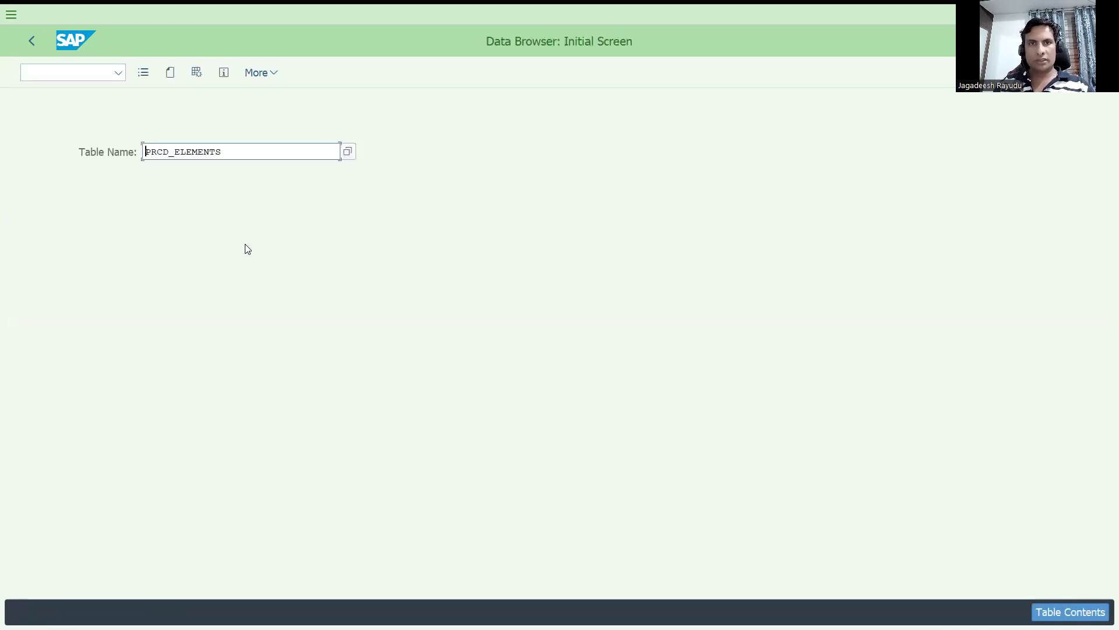
key("Delete")
key("Delete")
key("Delete")
key("Delete")
key("Delete")
key("Delete")
key("Delete")
key("Delete")
key("Delete")
key("Delete")
key("Delete")
key("Delete")
key("Delete")
type("vbak")
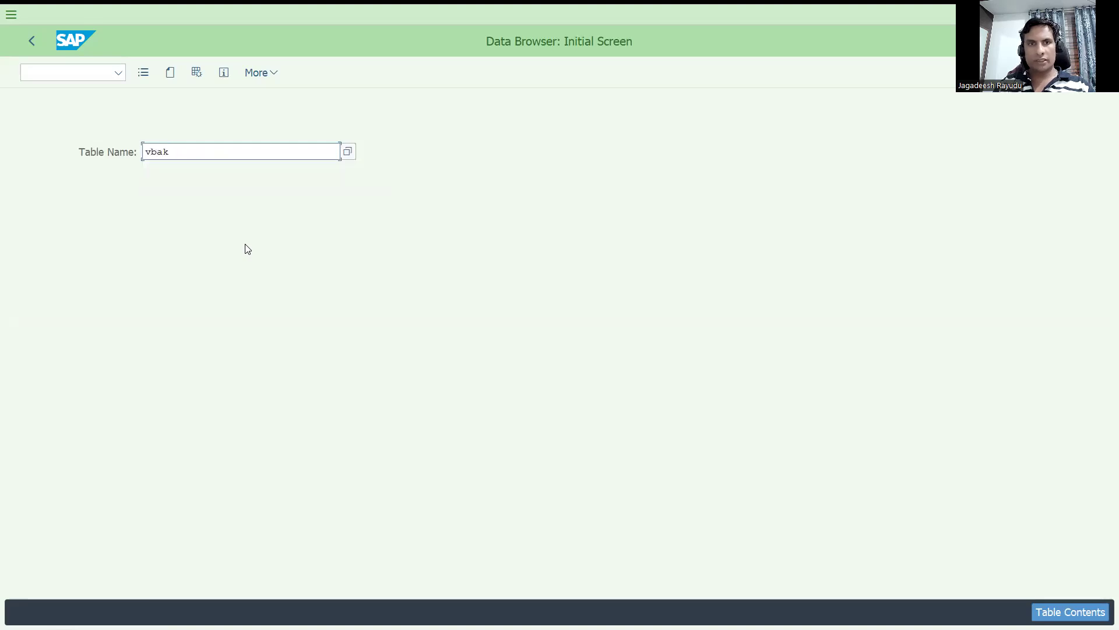
key("Return")
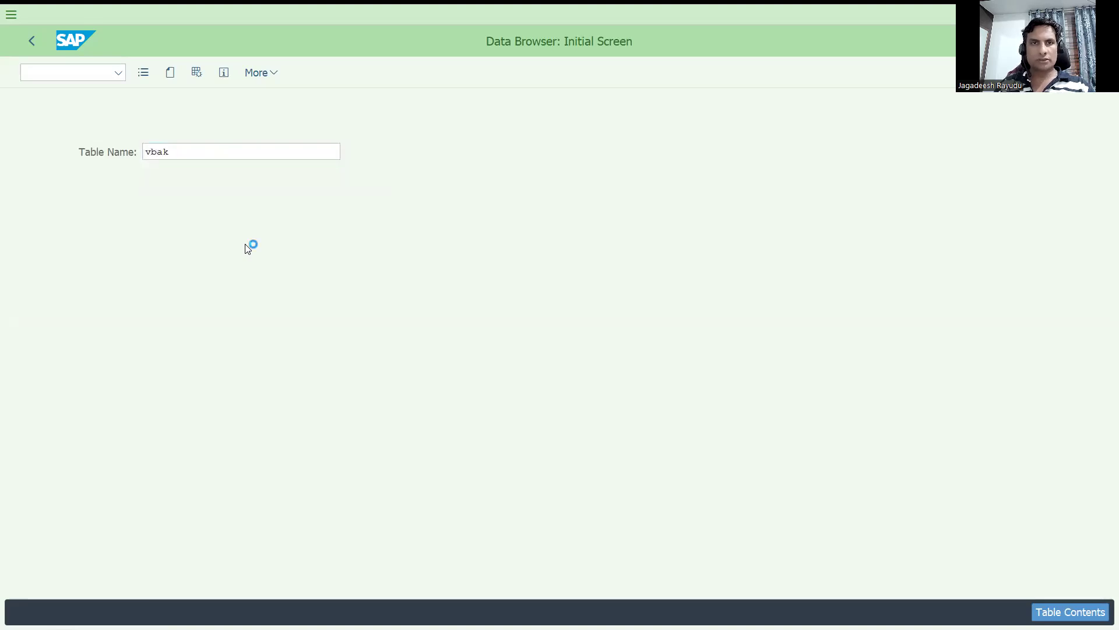
left_click(77, 76)
type("/nse16")
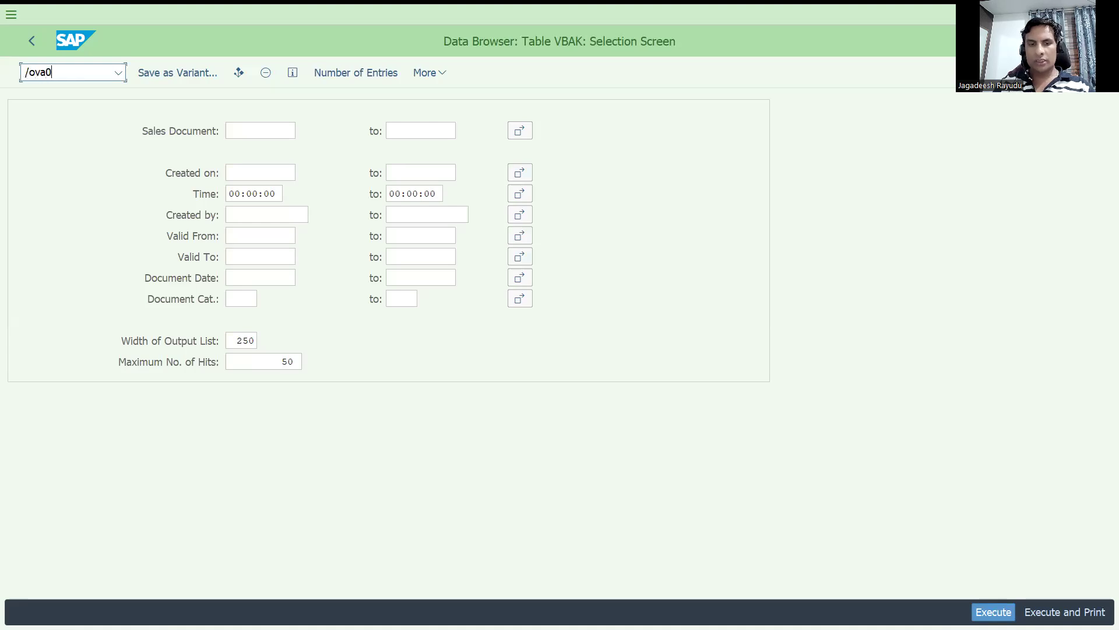
key("Return")
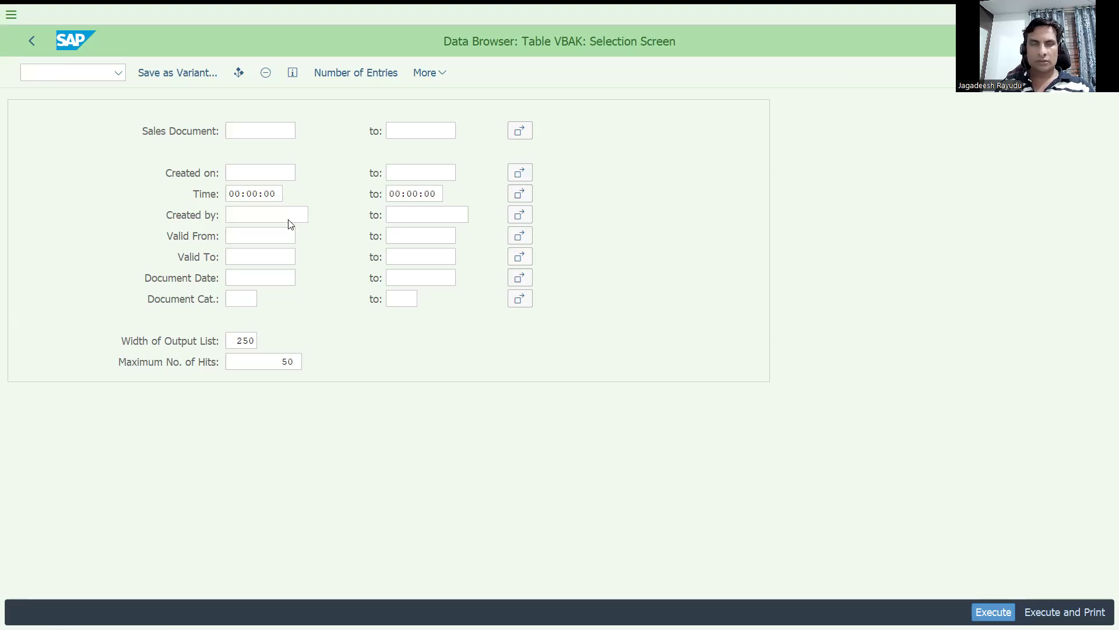
- Filter VBAK by the saved sales document number and open its full header record
left_click(246, 130)
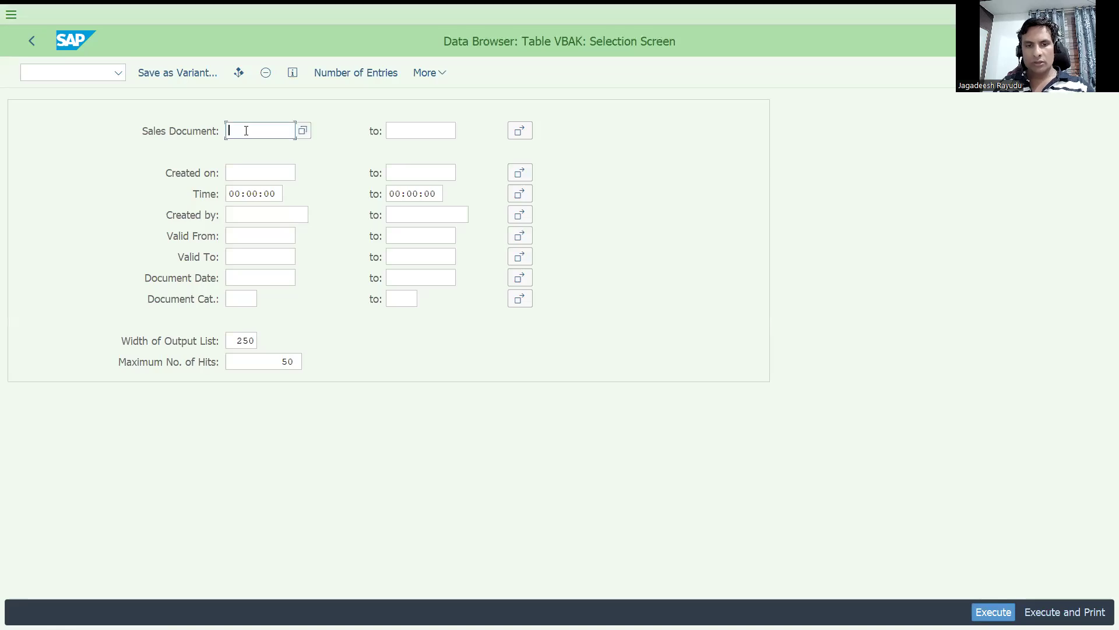
type("219")
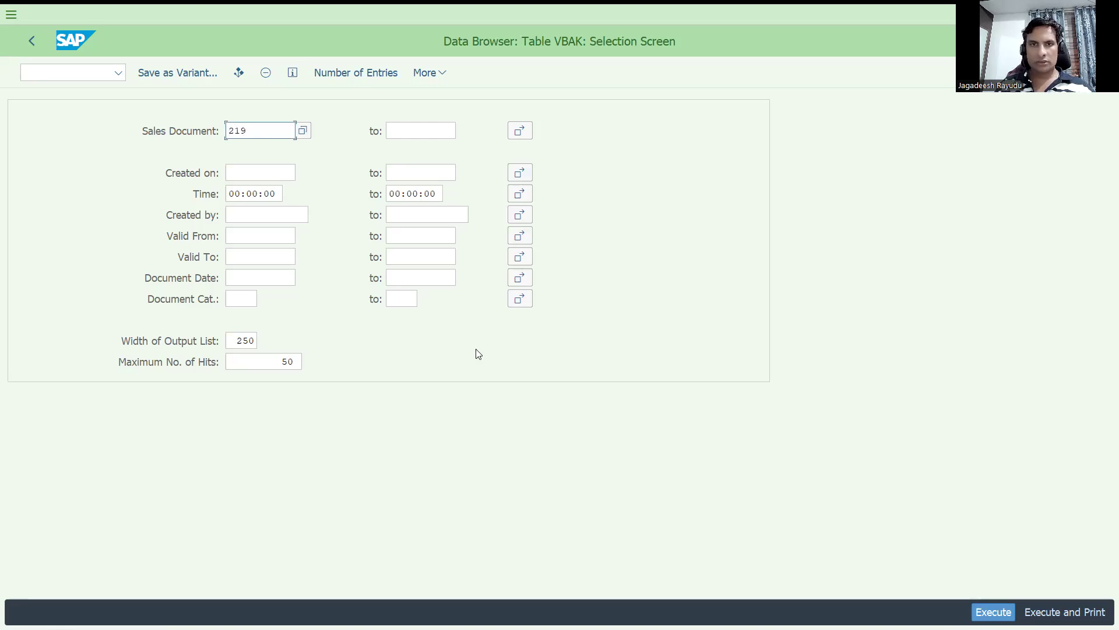
key("F8")
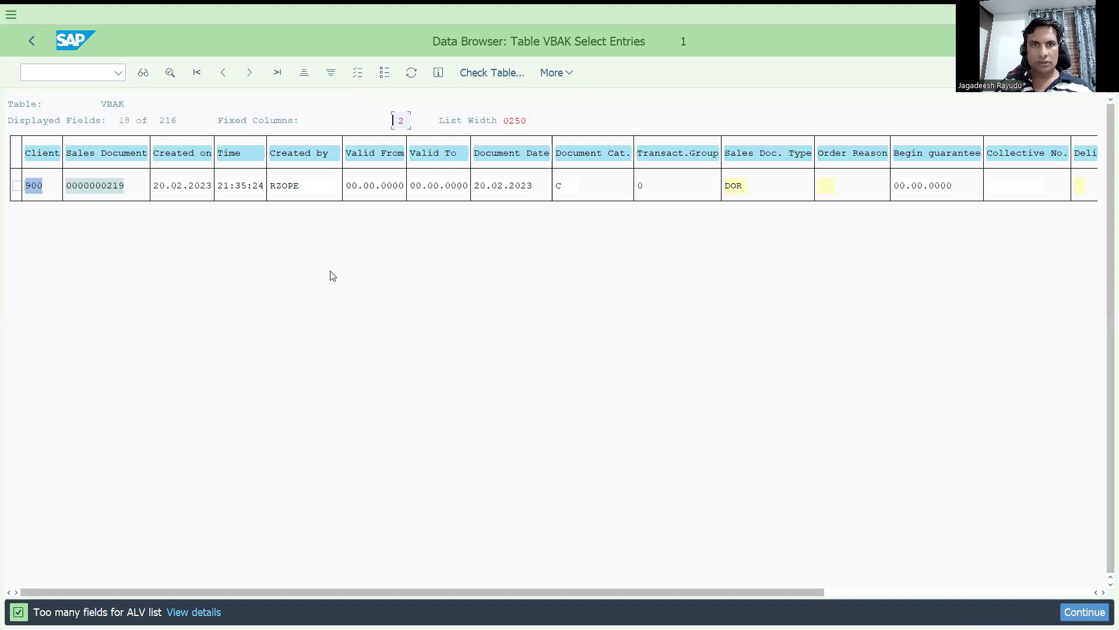
left_click(32, 41)
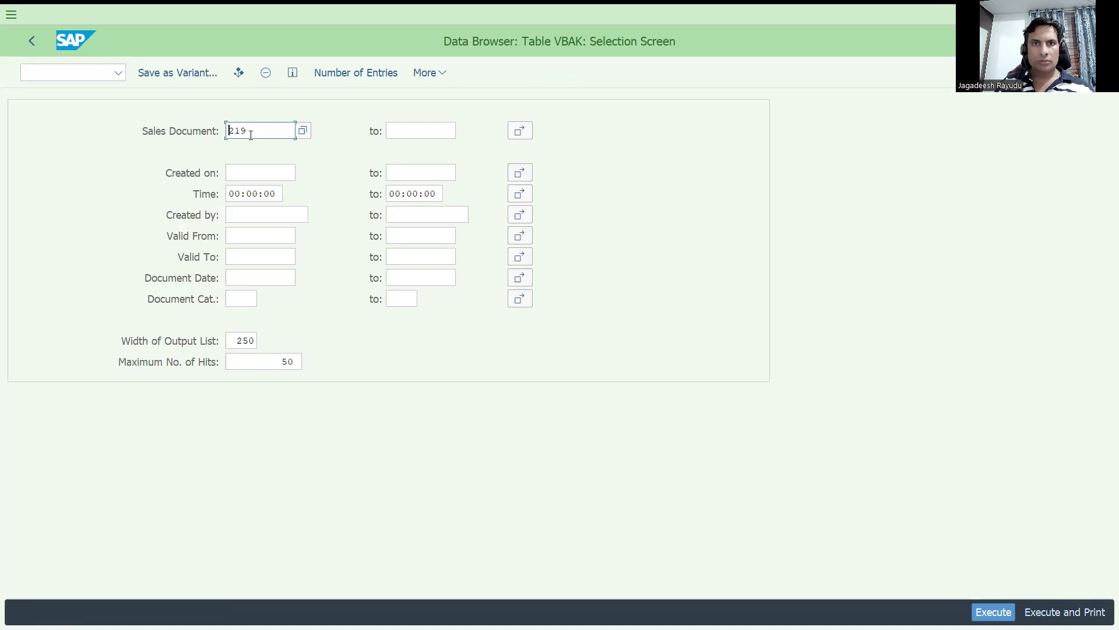
left_click_drag(251, 135, 167, 129)
key("Return")
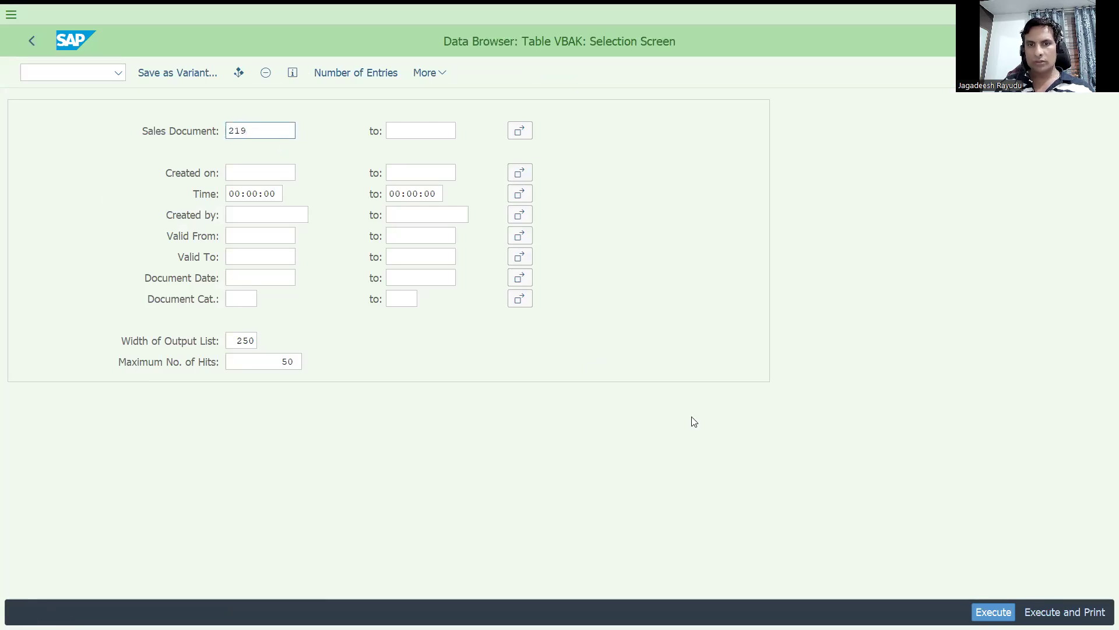
key("F2")
left_click(385, 135)
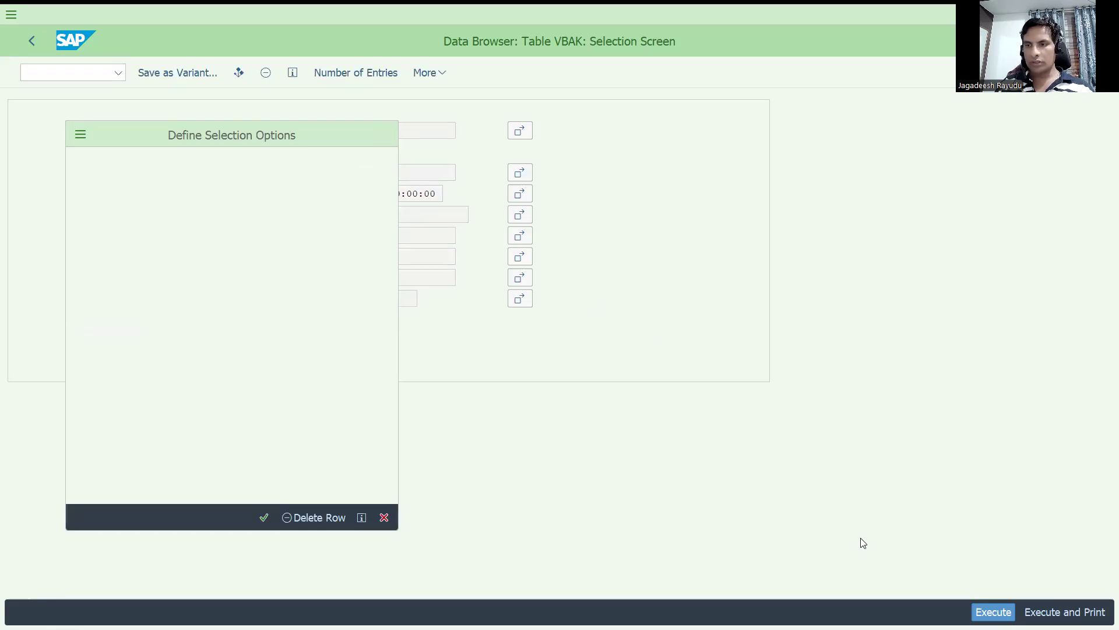
key("F8")
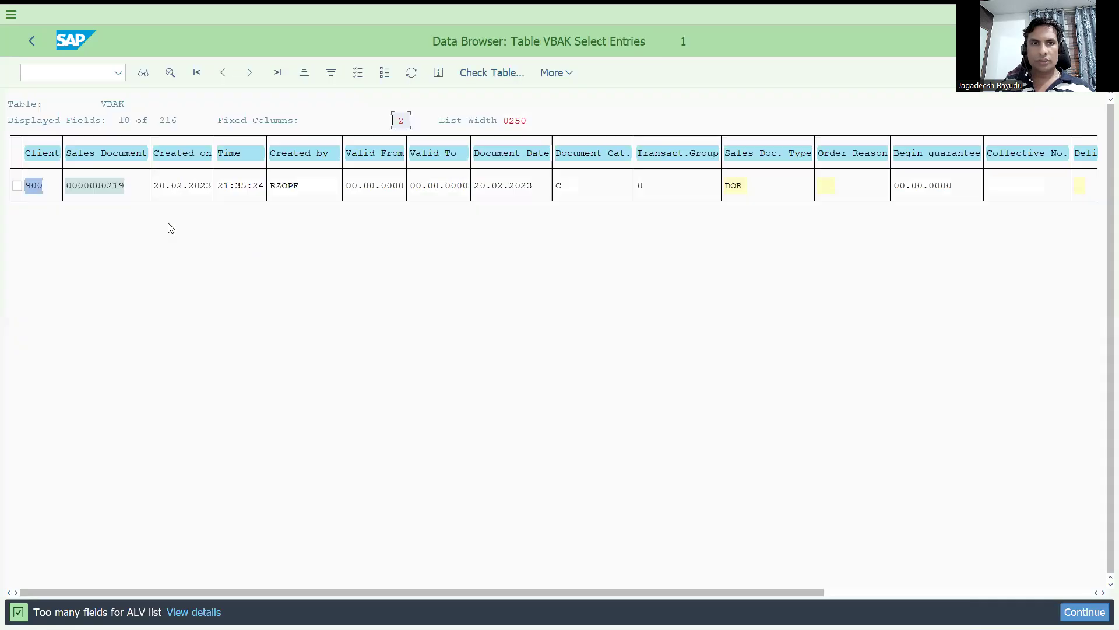
double_click(116, 186)
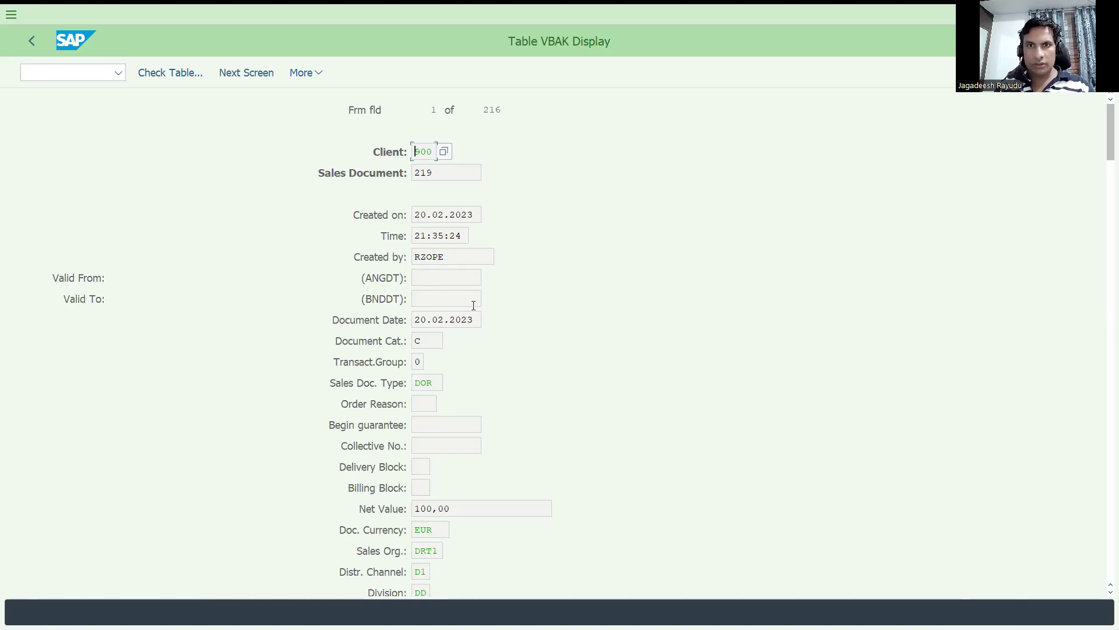
left_click(290, 235)
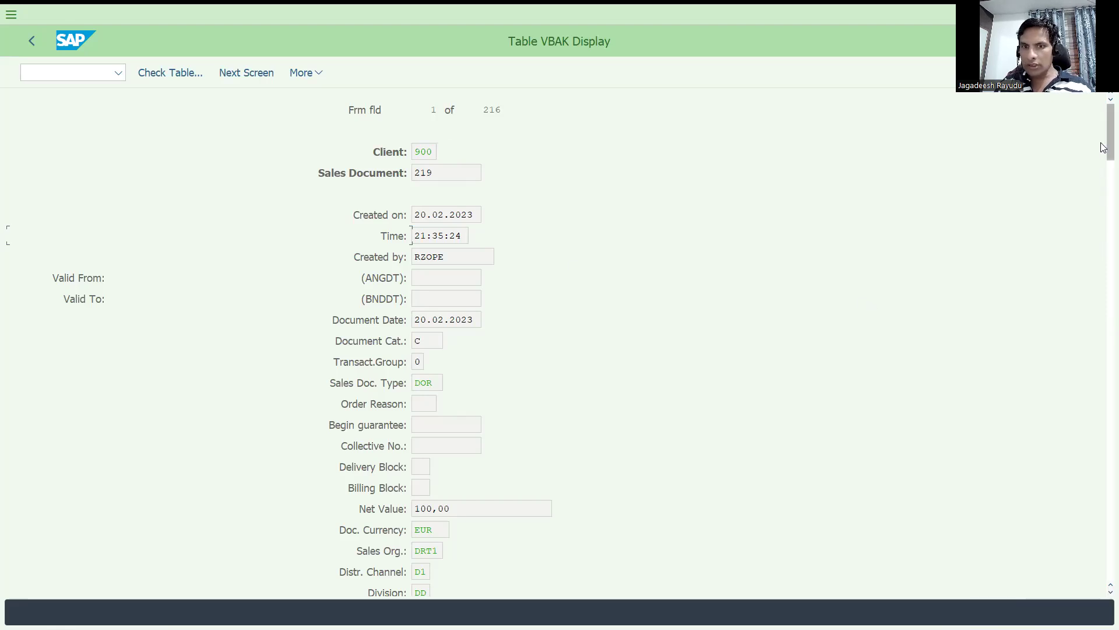
left_click_drag(1103, 147, 1099, 114)
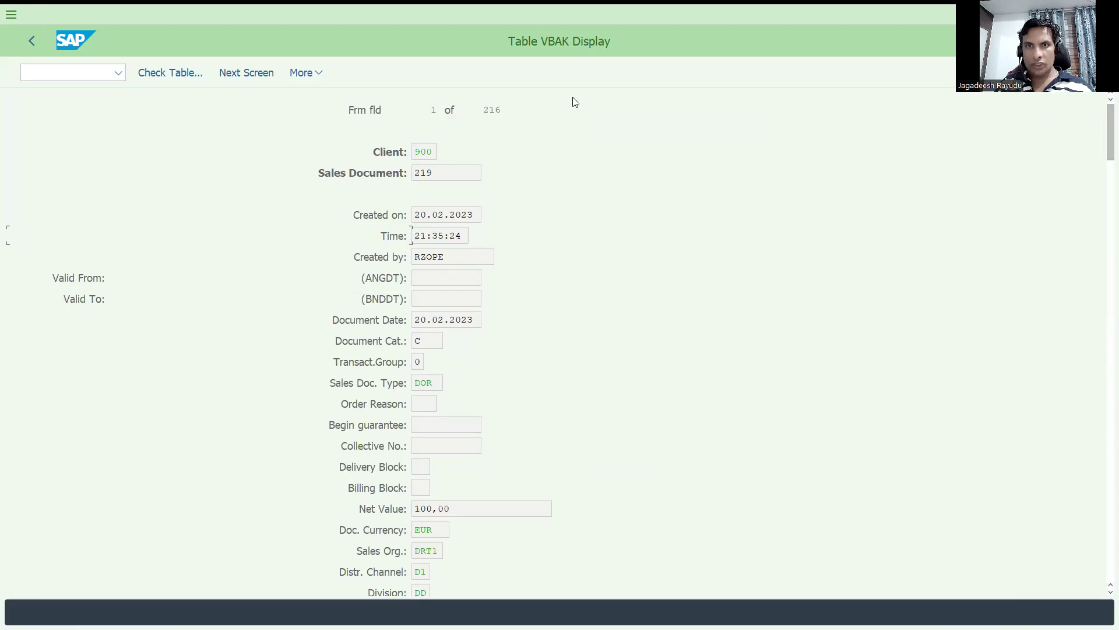
left_click_drag(436, 172, 343, 163)
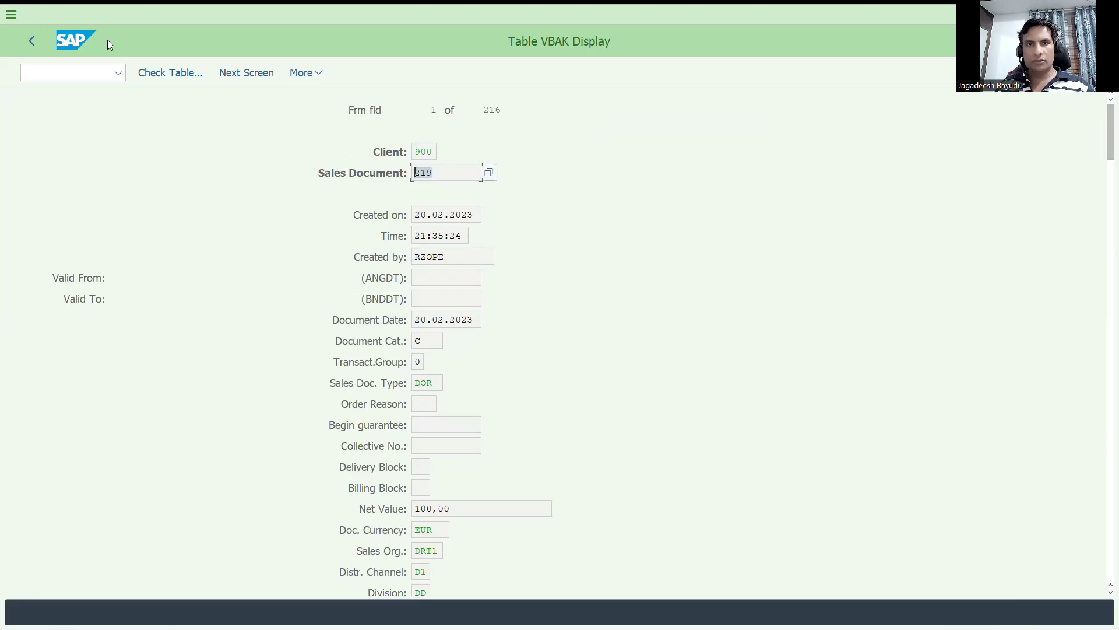
left_click(79, 70)
type("/")
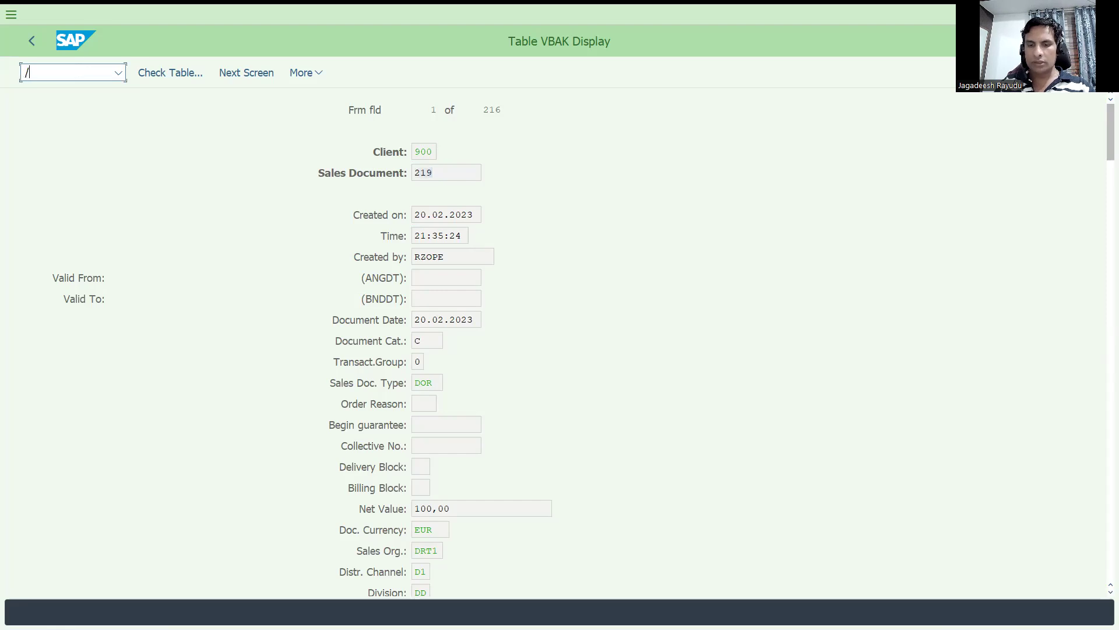
type("nse16n")
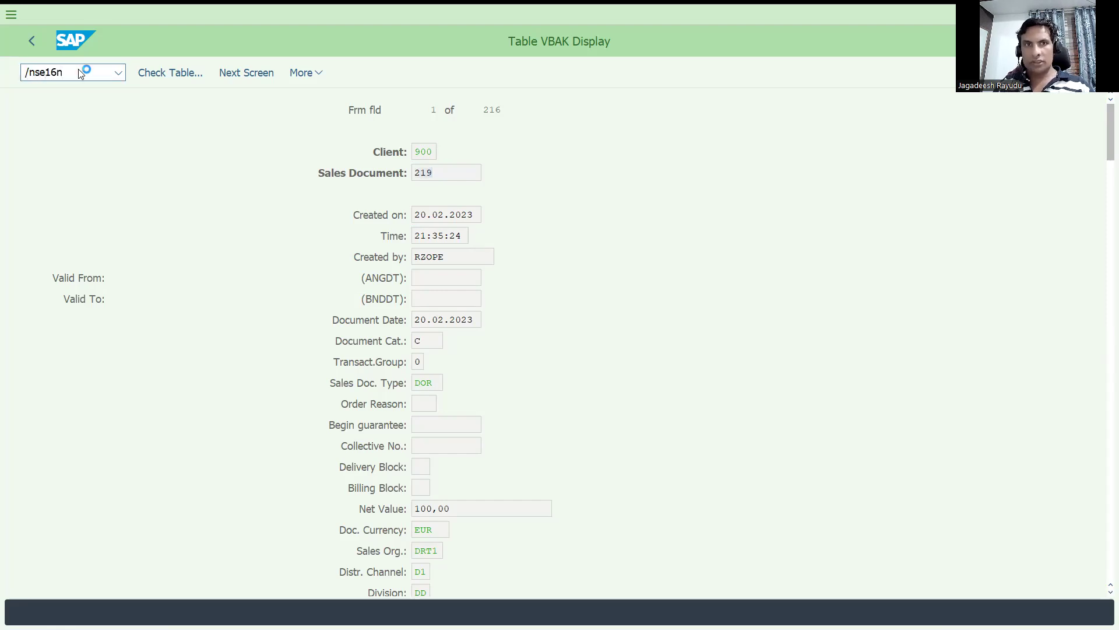
- Open VBAK in SE16N with sales document 219 and locate the KNUMV field
key("Return")
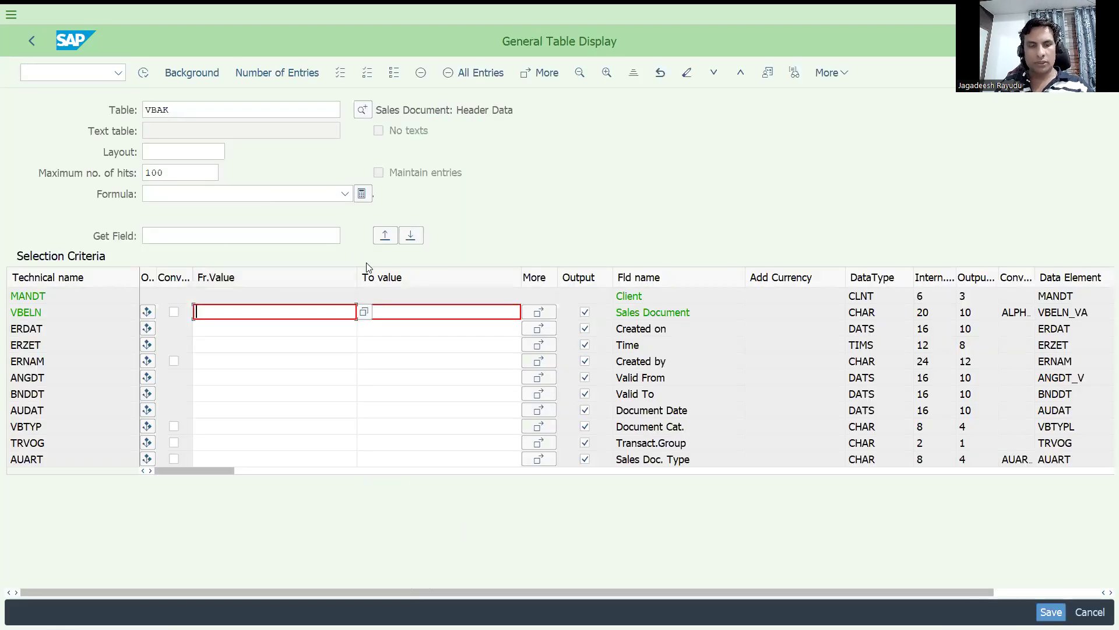
type("219")
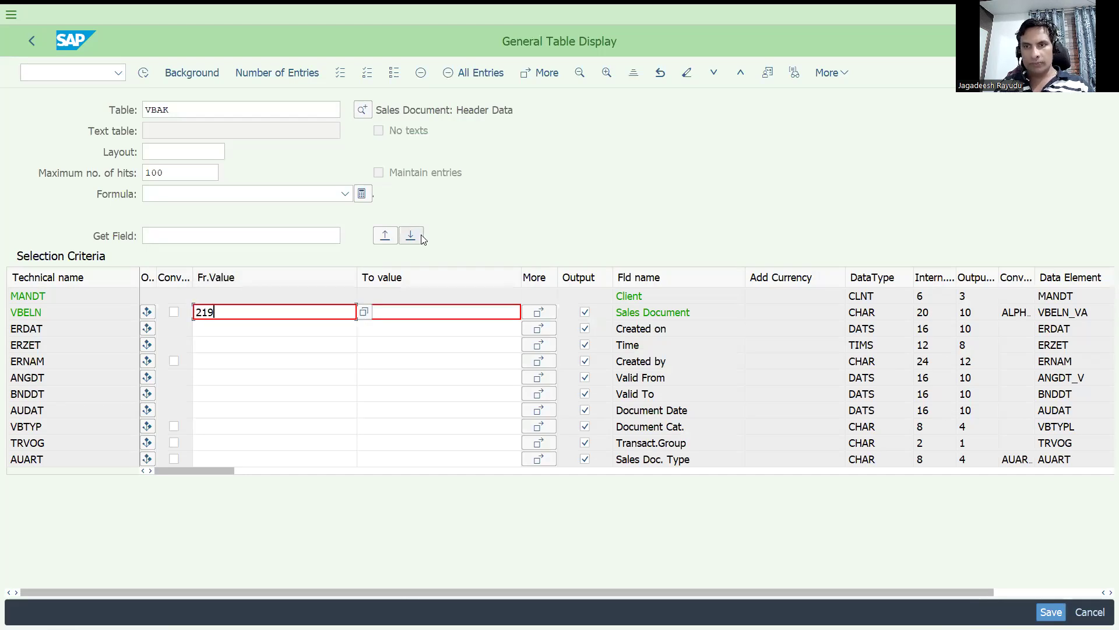
key("Tab")
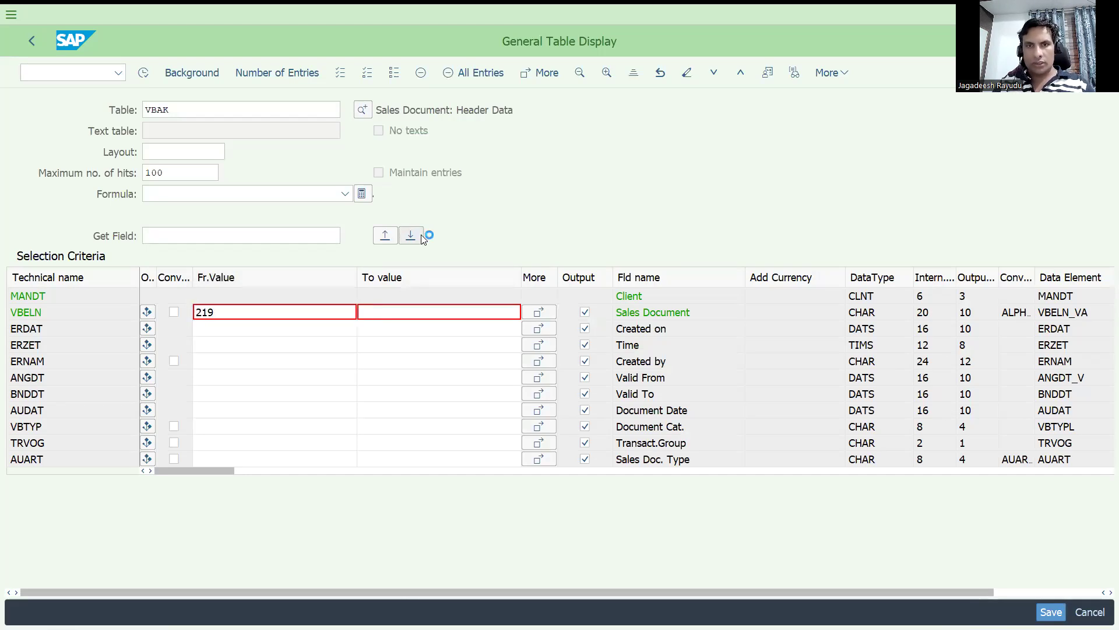
type("knumv")
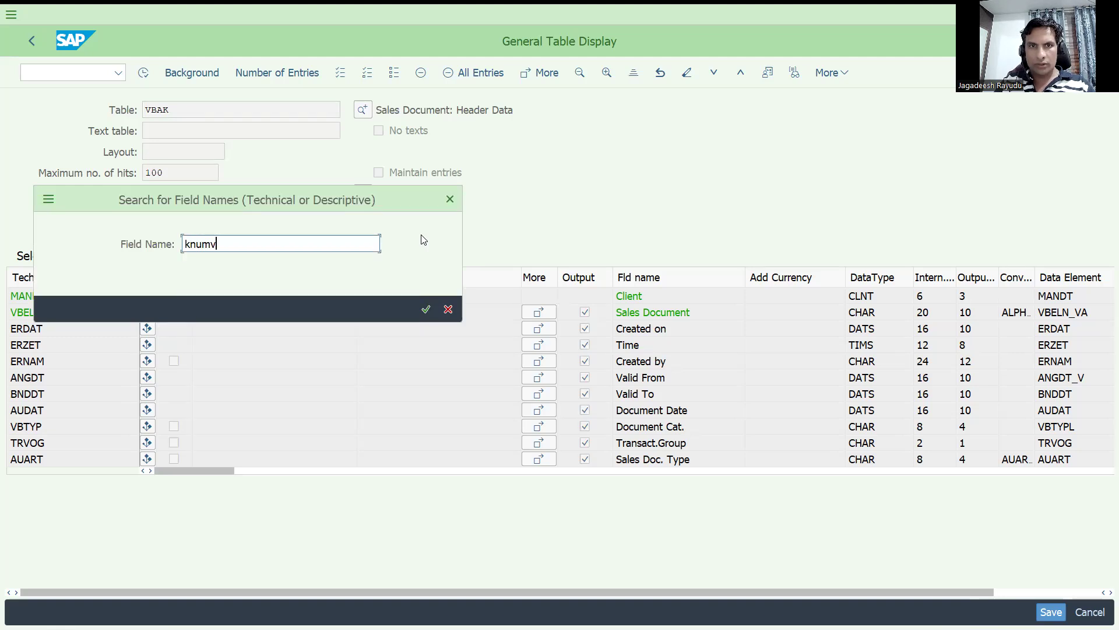
key("Return")
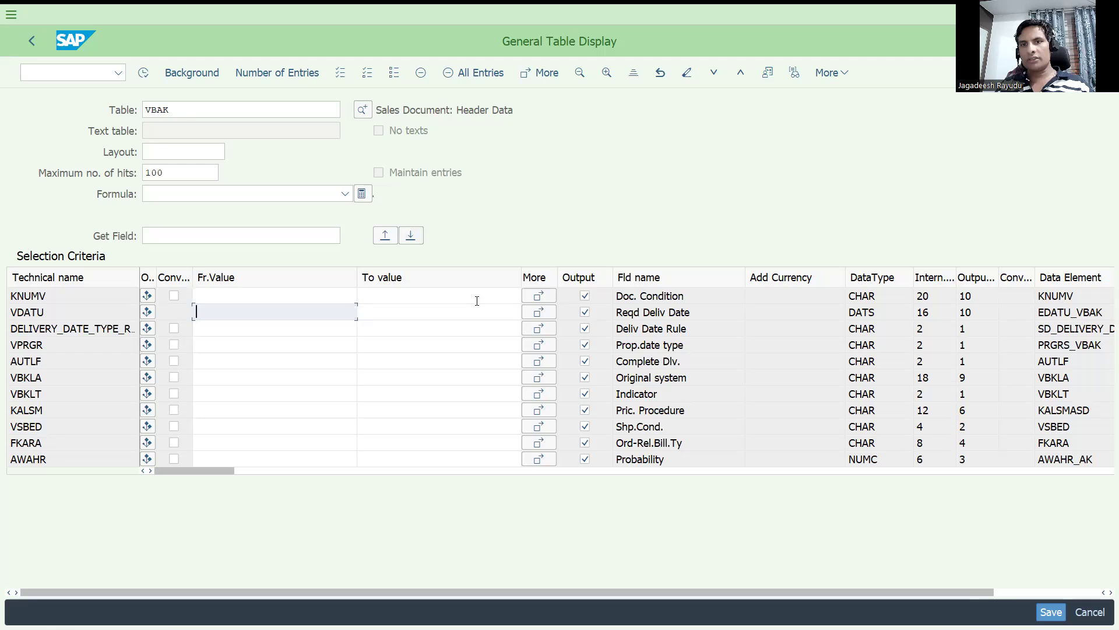
- Deselect all output fields so only KNUMV (Doc. Condition) is output
left_click(477, 299)
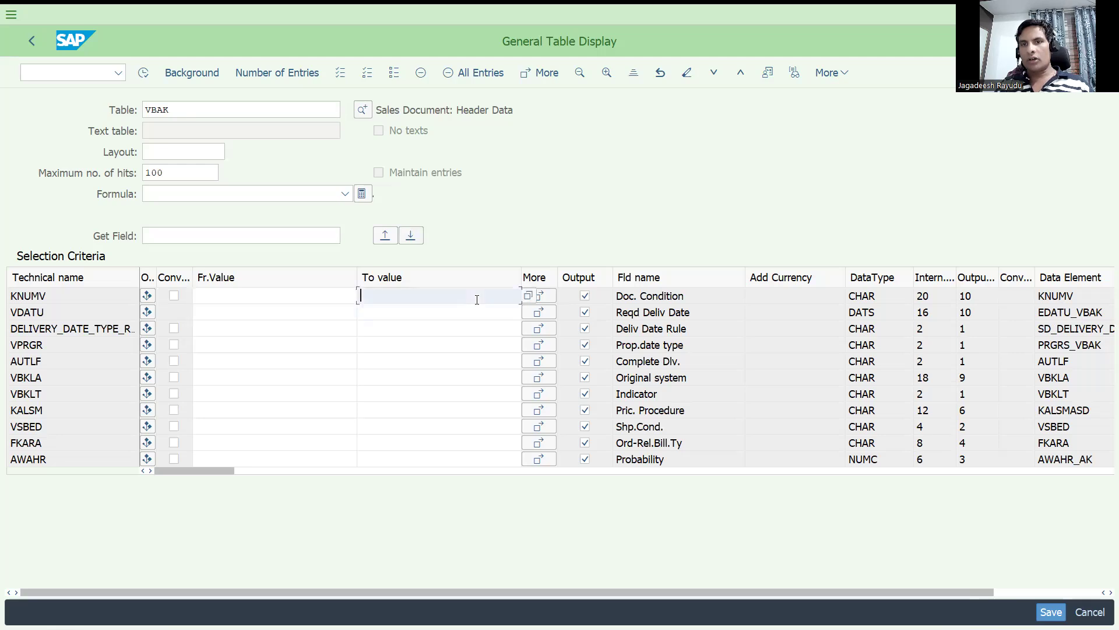
left_click(297, 297)
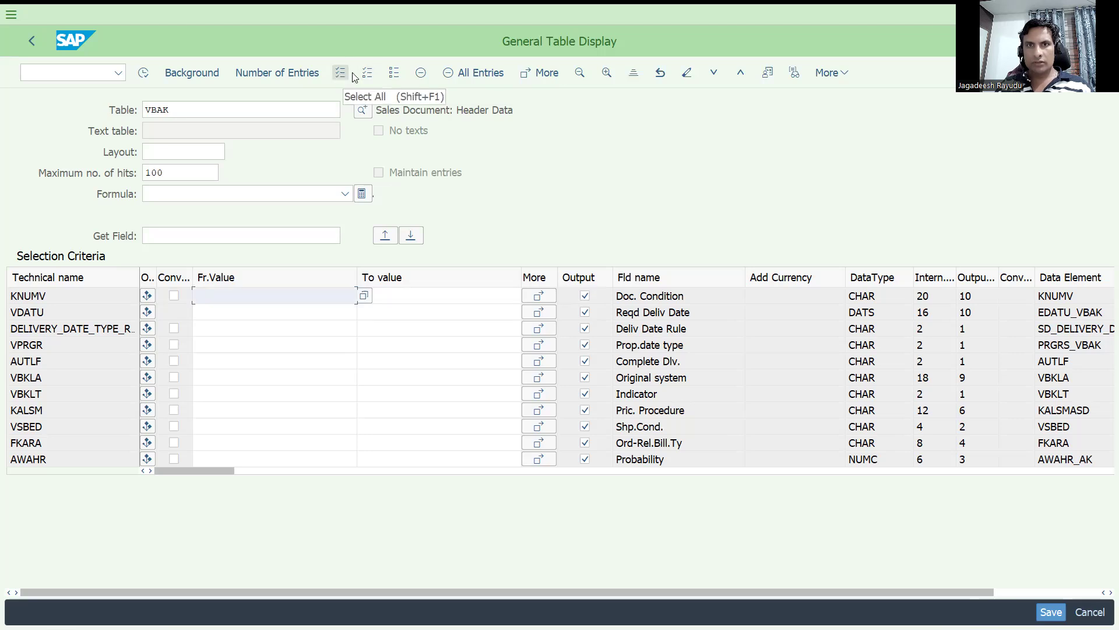
left_click(367, 73)
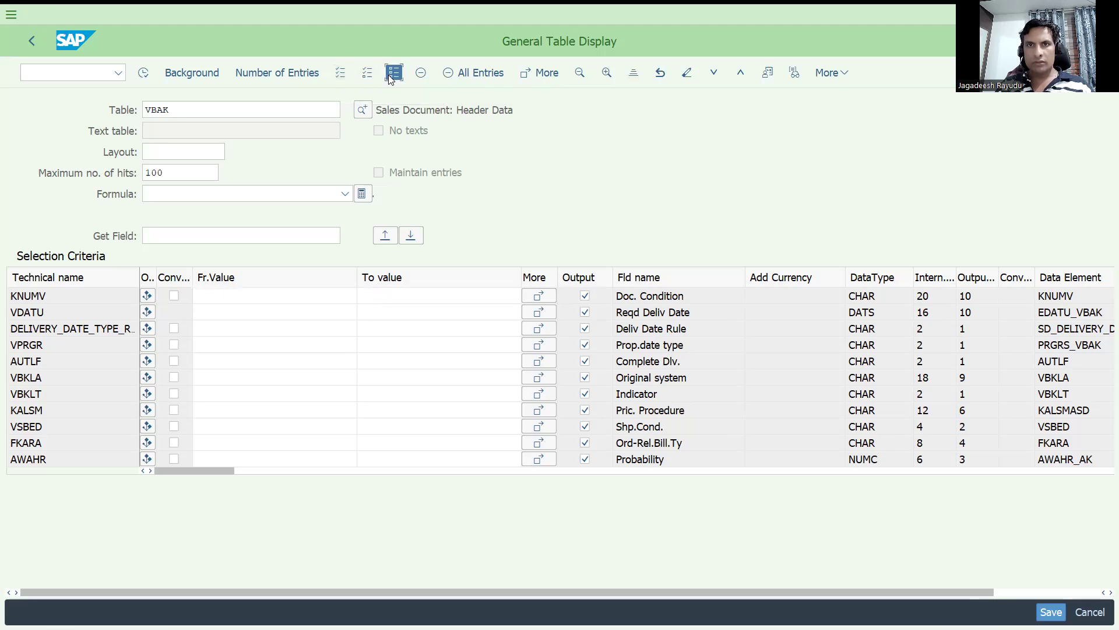
left_click(585, 297)
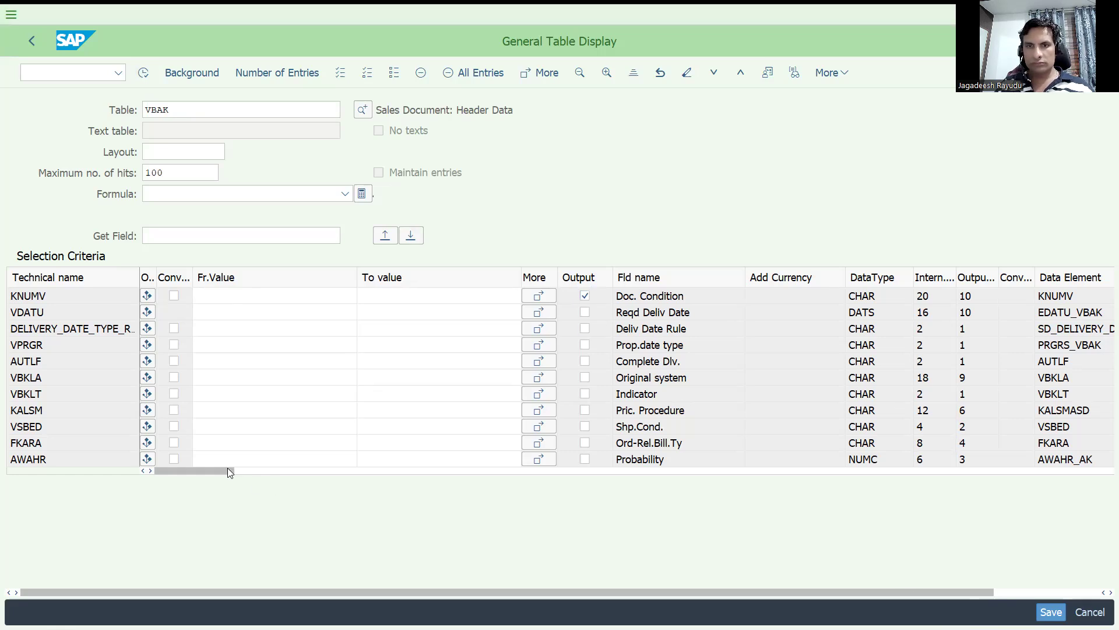
left_click_drag(227, 470, 55, 444)
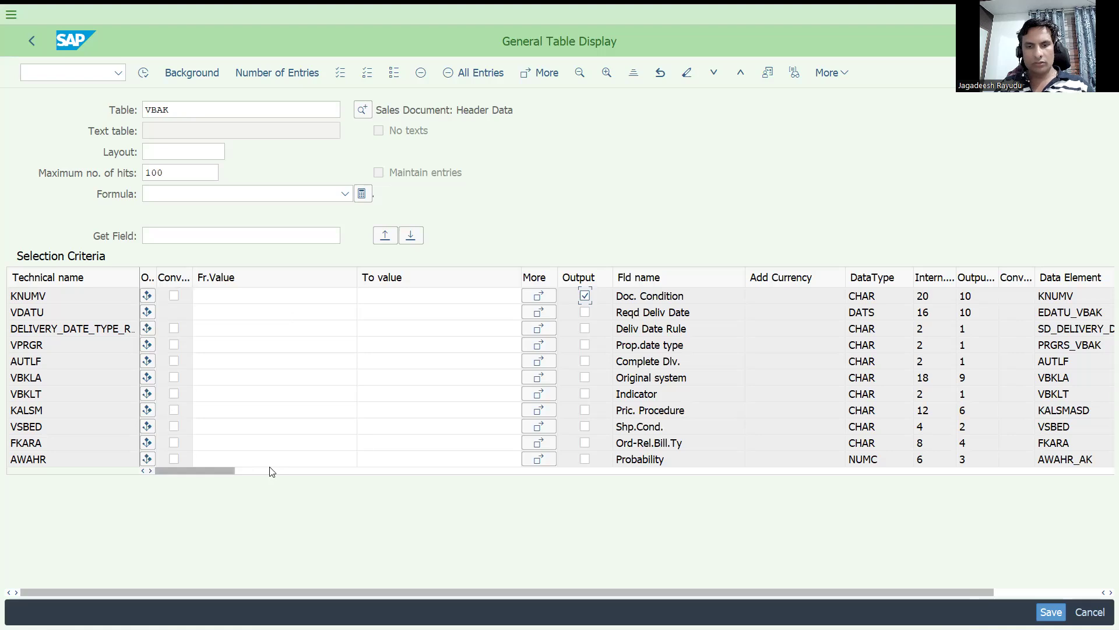
- Search for VKORG and mark Sales Org. and Distr. Channel for output
key("ctrl+f")
type("vi")
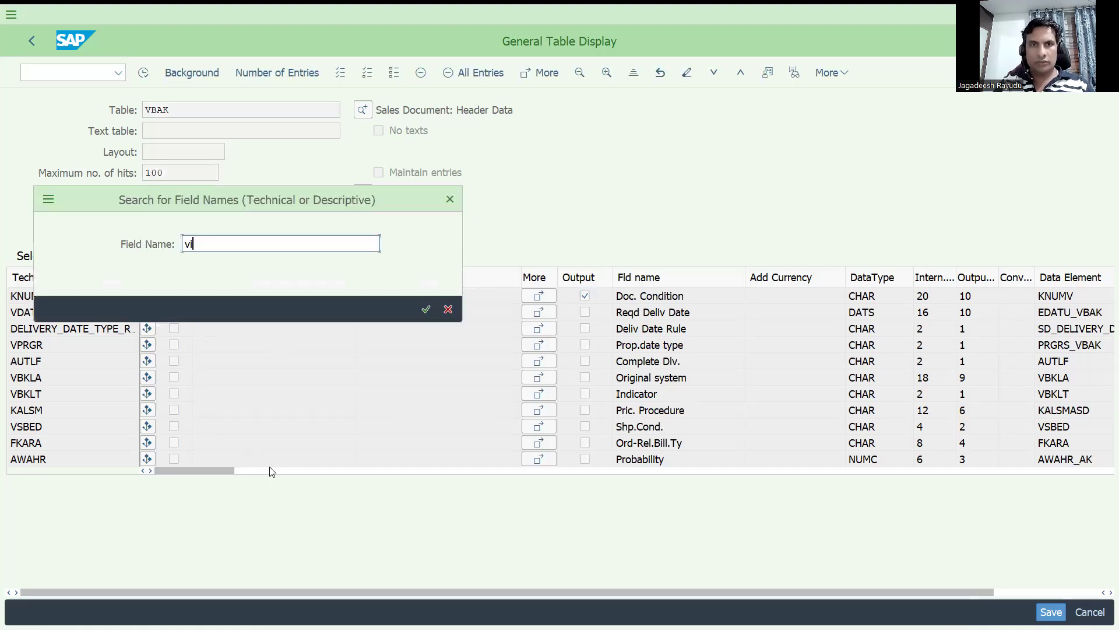
key("BackSpace")
type("korg")
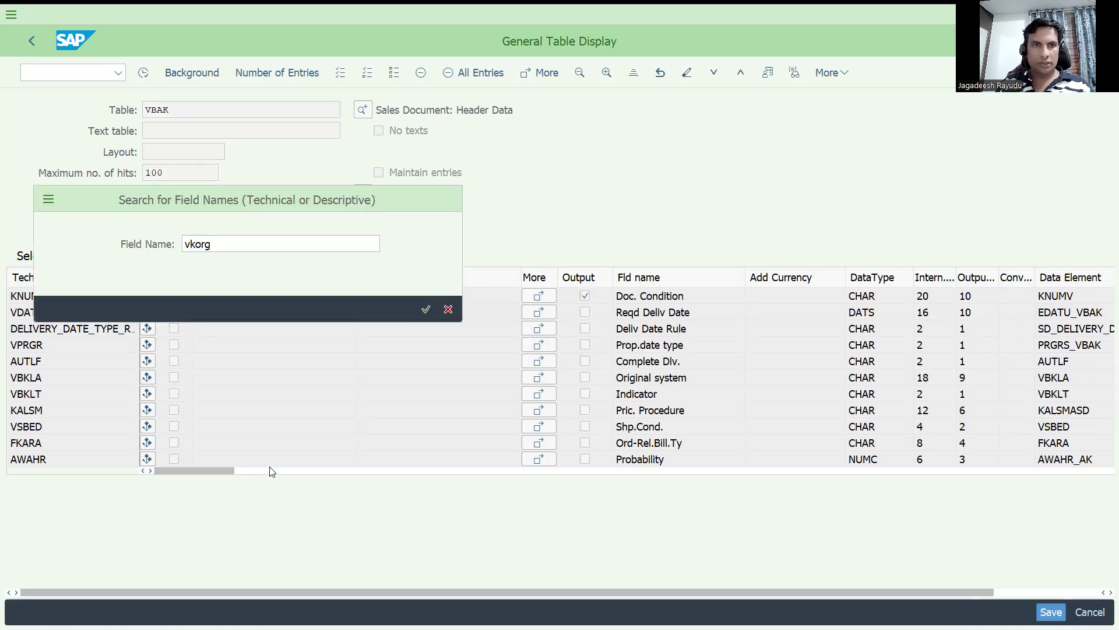
key("Return")
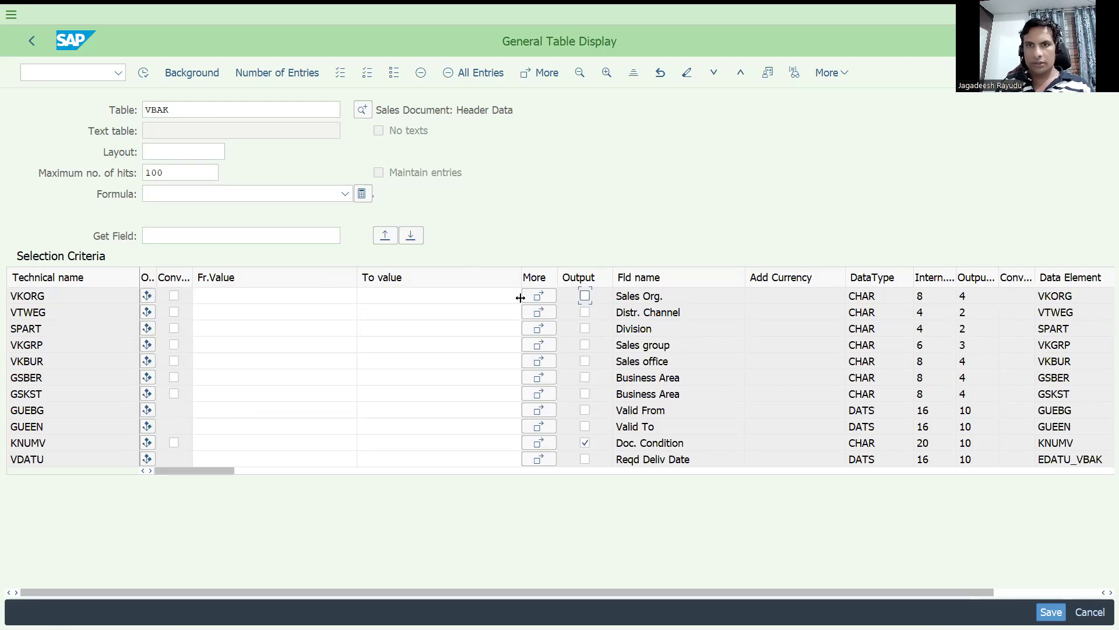
left_click(586, 296)
left_click(585, 312)
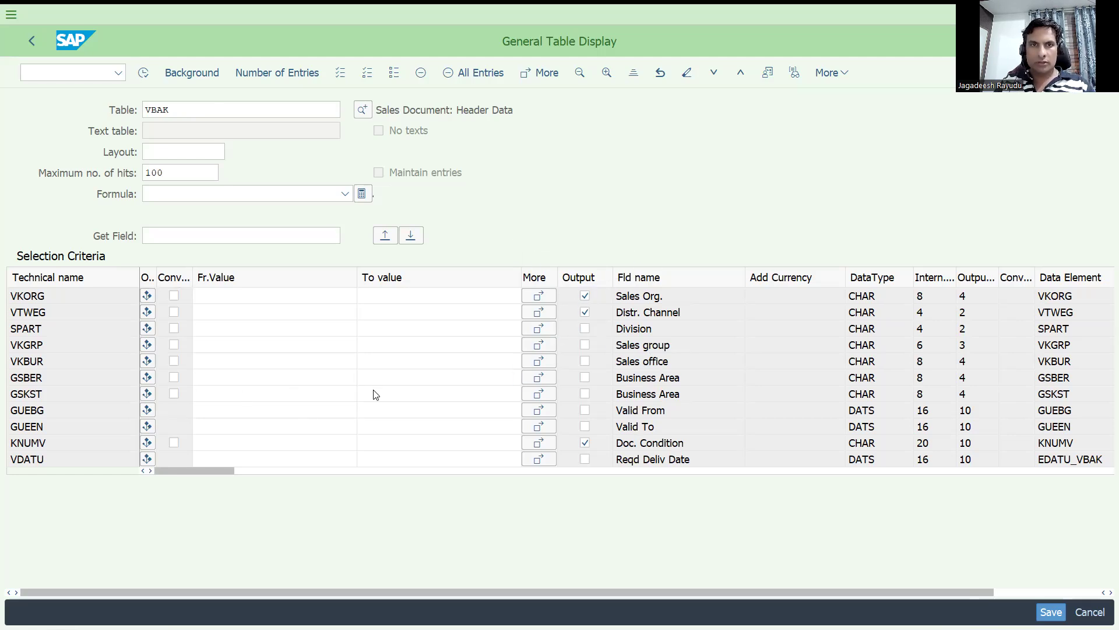
- Search for KUNNR and mark Sold-To Party for output
key("ctrl+f")
type("kunnr")
key("Return")
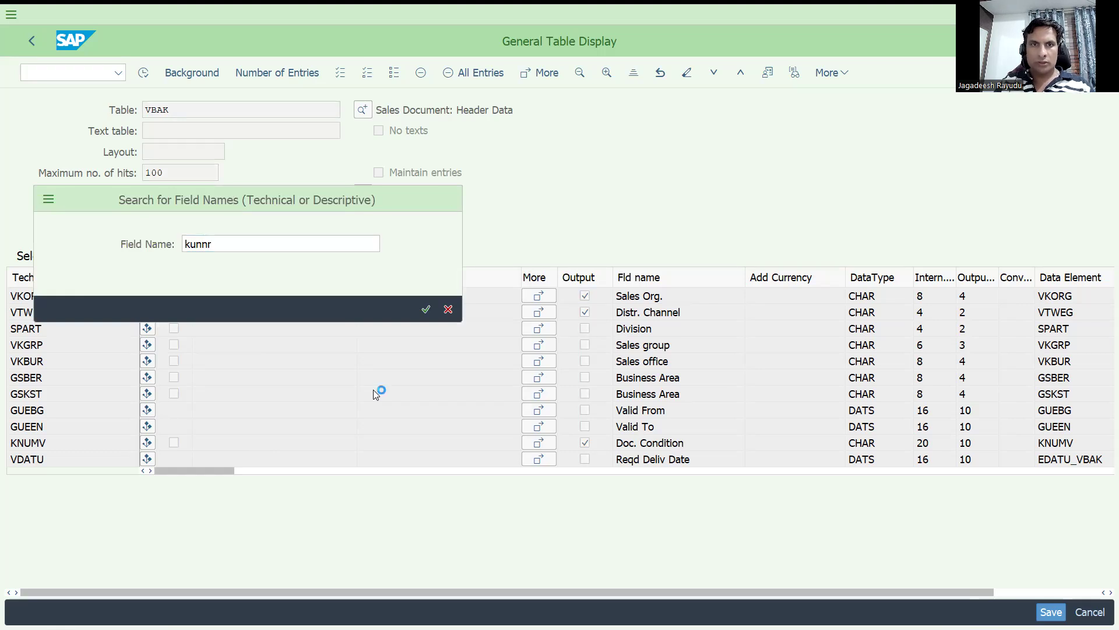
left_click(584, 296)
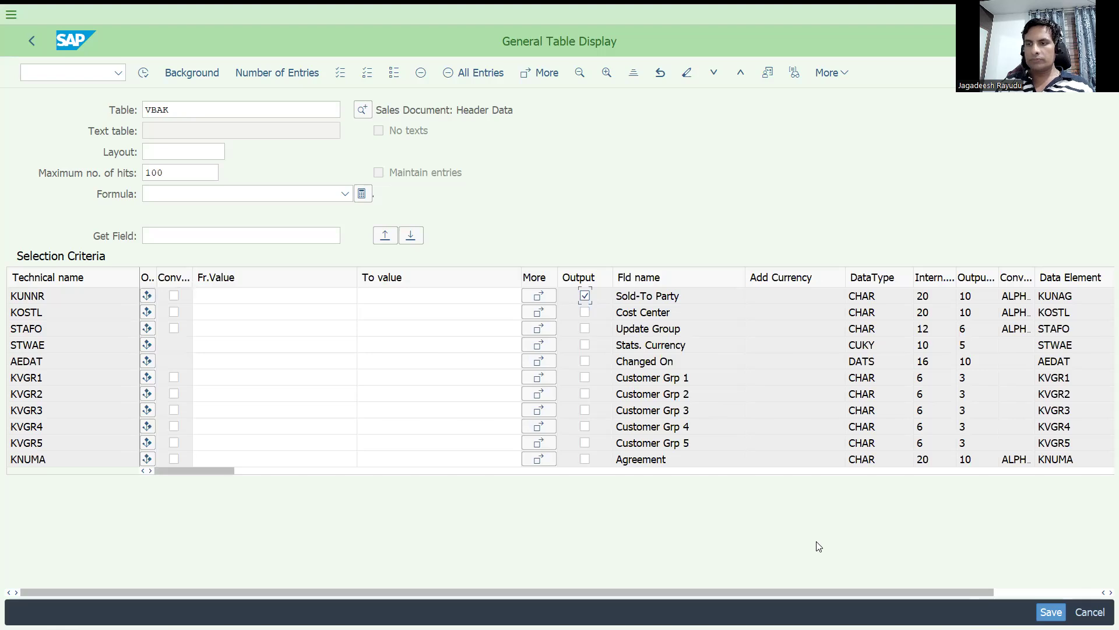
left_click(146, 69)
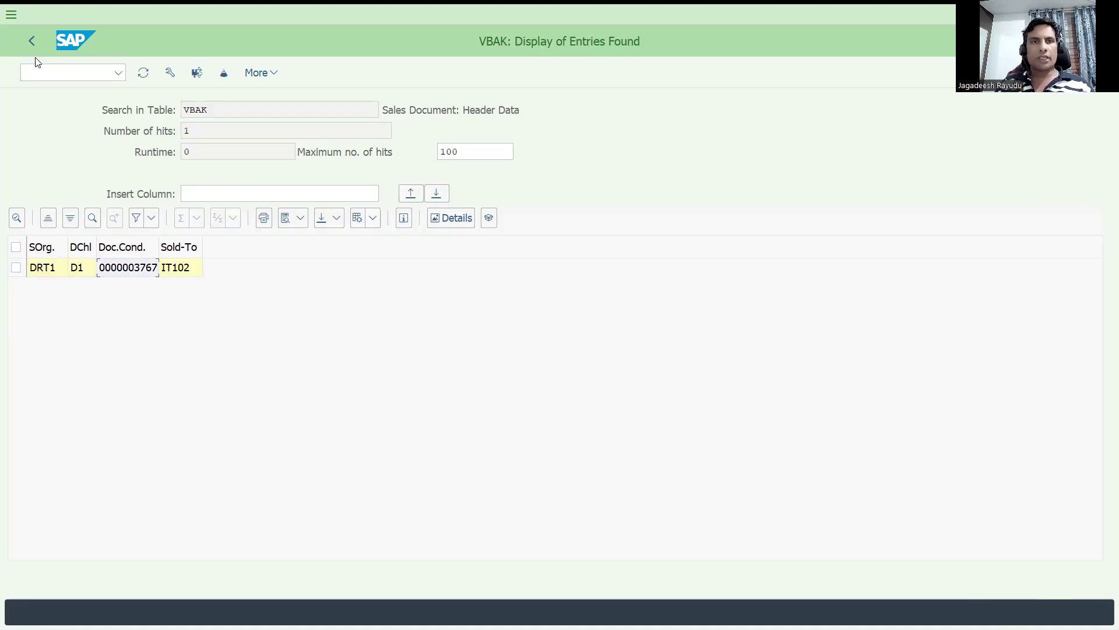
type("/")
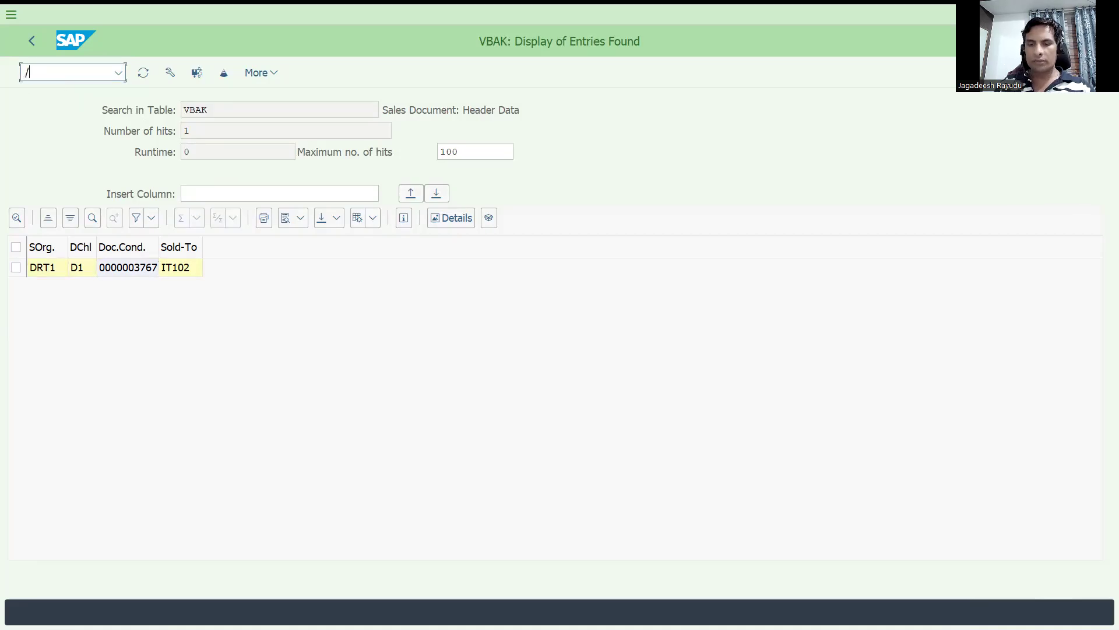
type("nse16n")
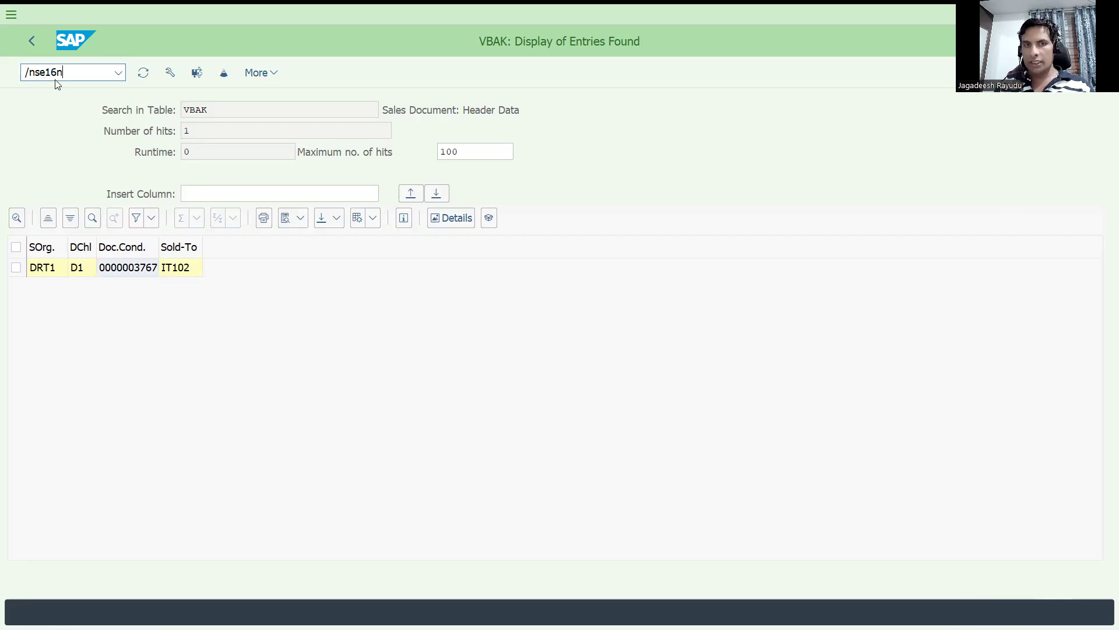
key("Return")
double_click(176, 111)
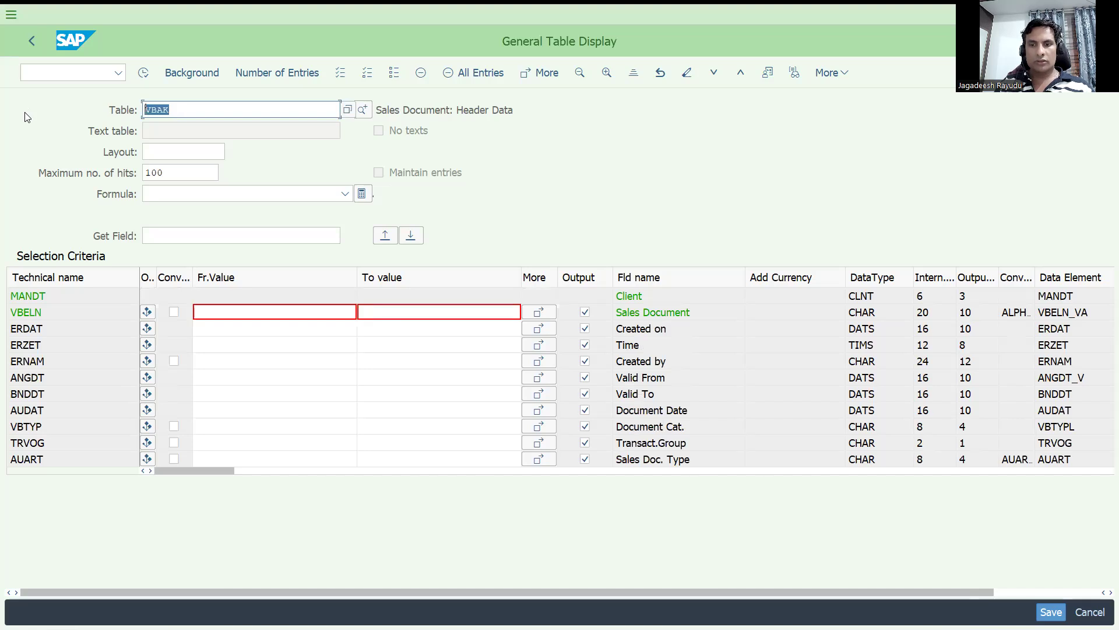
type("konv")
key("Return")
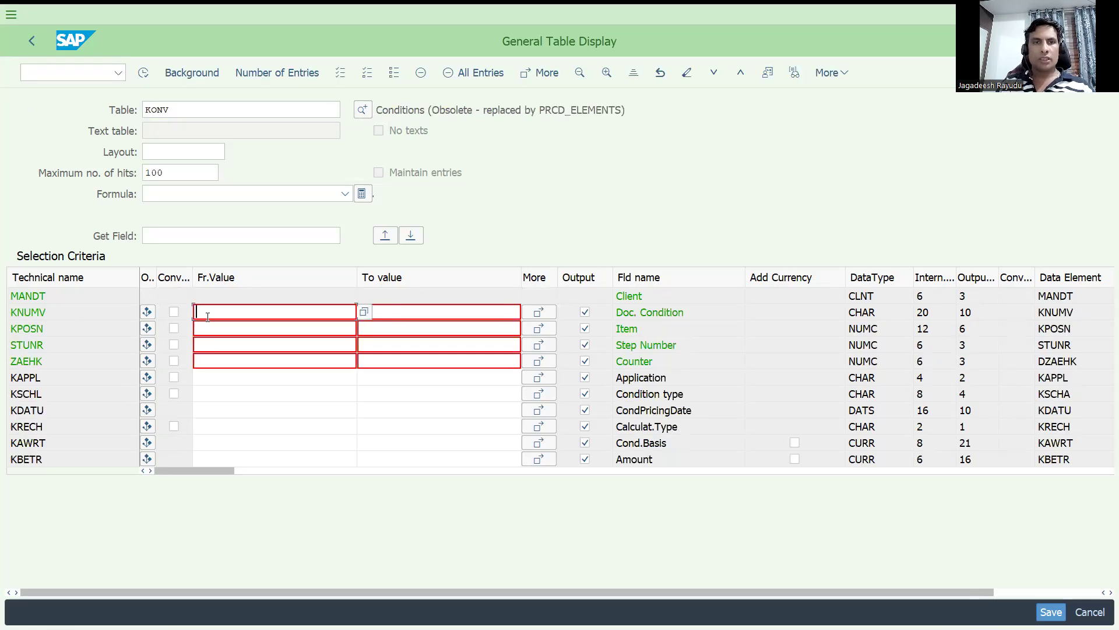
key("ctrl+v")
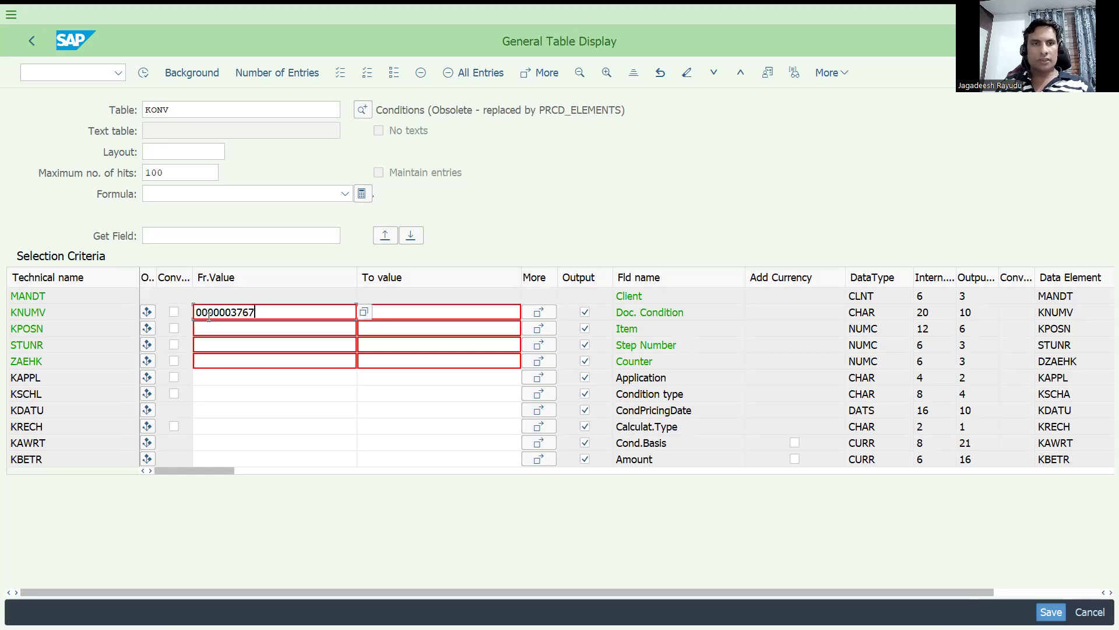
left_click(144, 72)
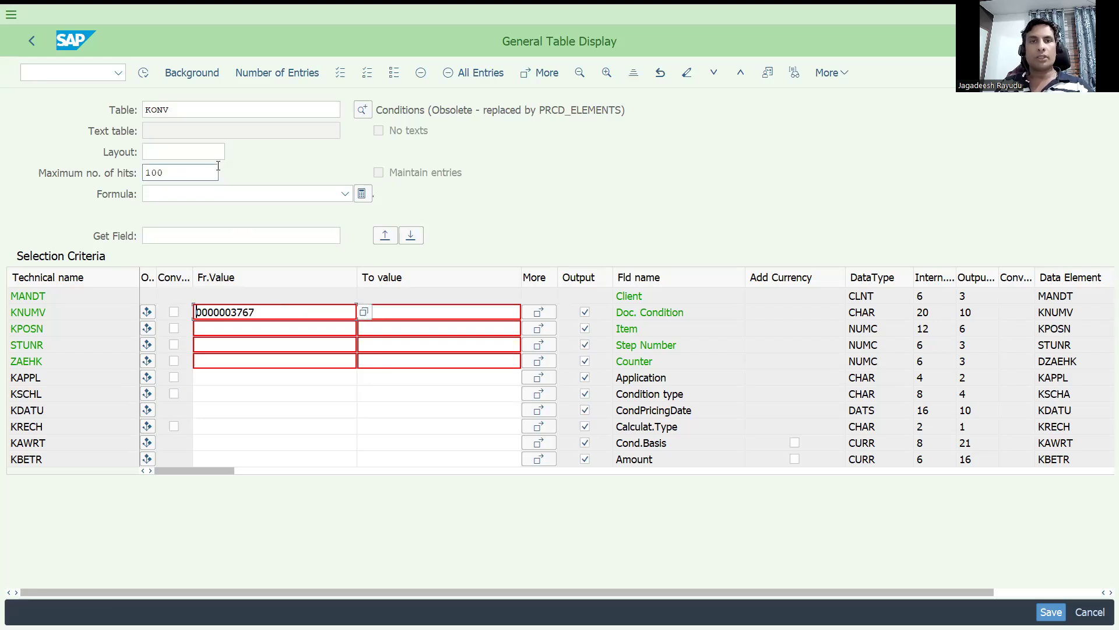
- Replace the table name with PRCD_ELEMENTS
left_click(190, 105)
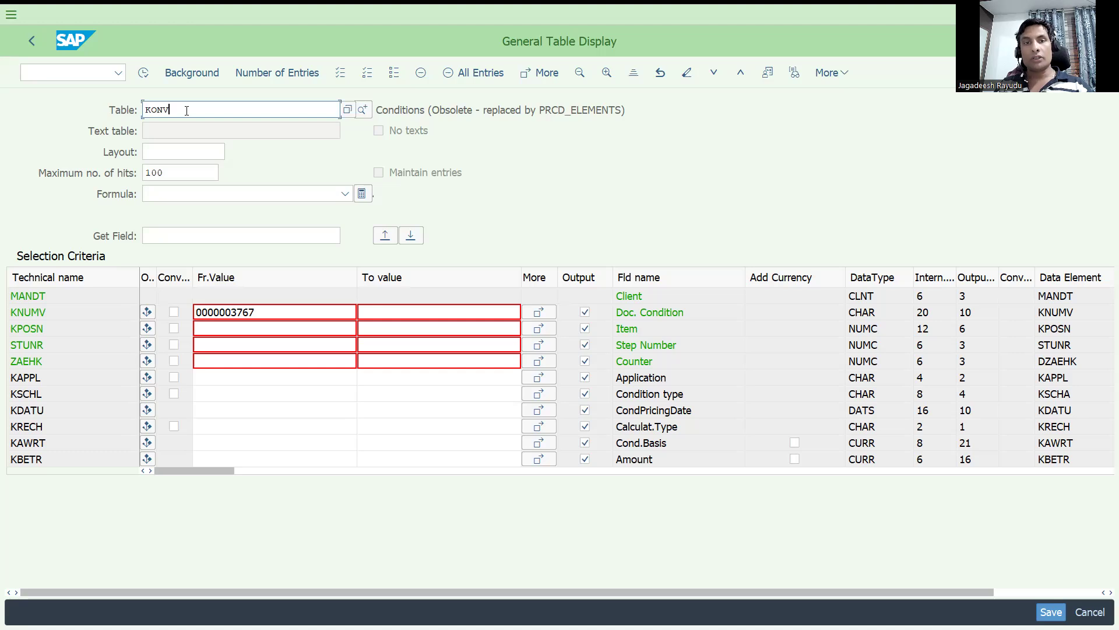
key("BackSpace")
key("BackSpace")
key("BackSpace")
key("BackSpace")
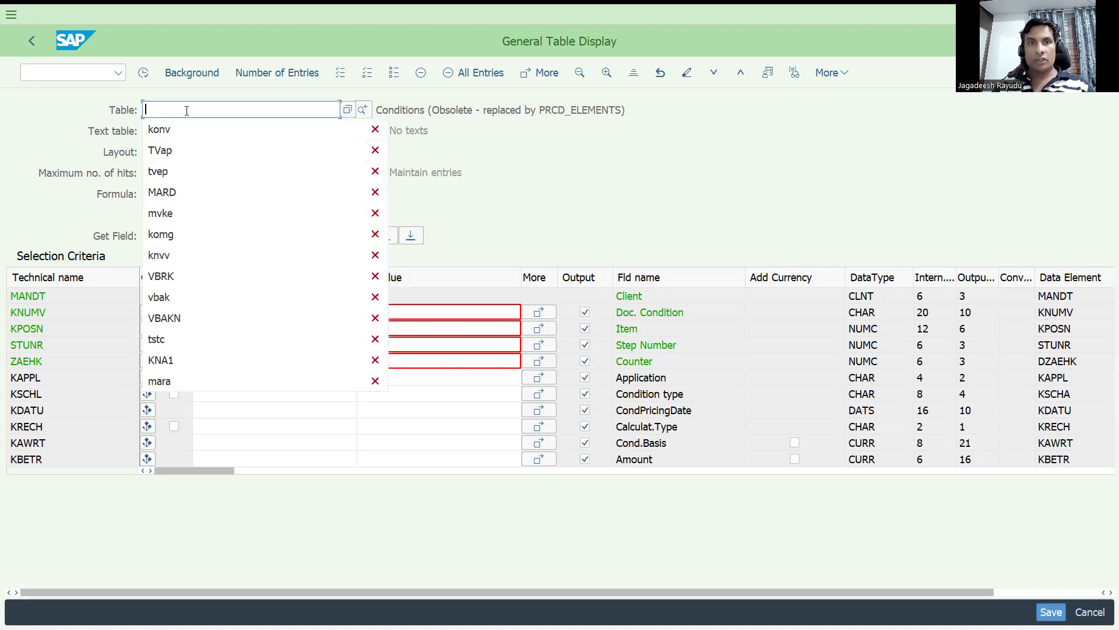
type("pr")
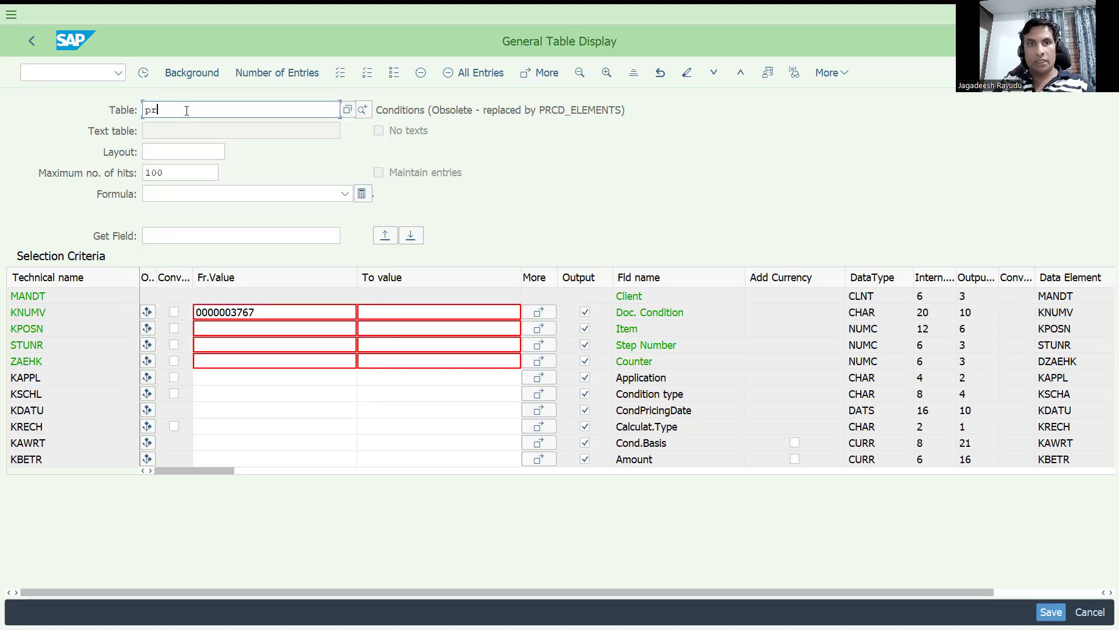
type("cd_elements")
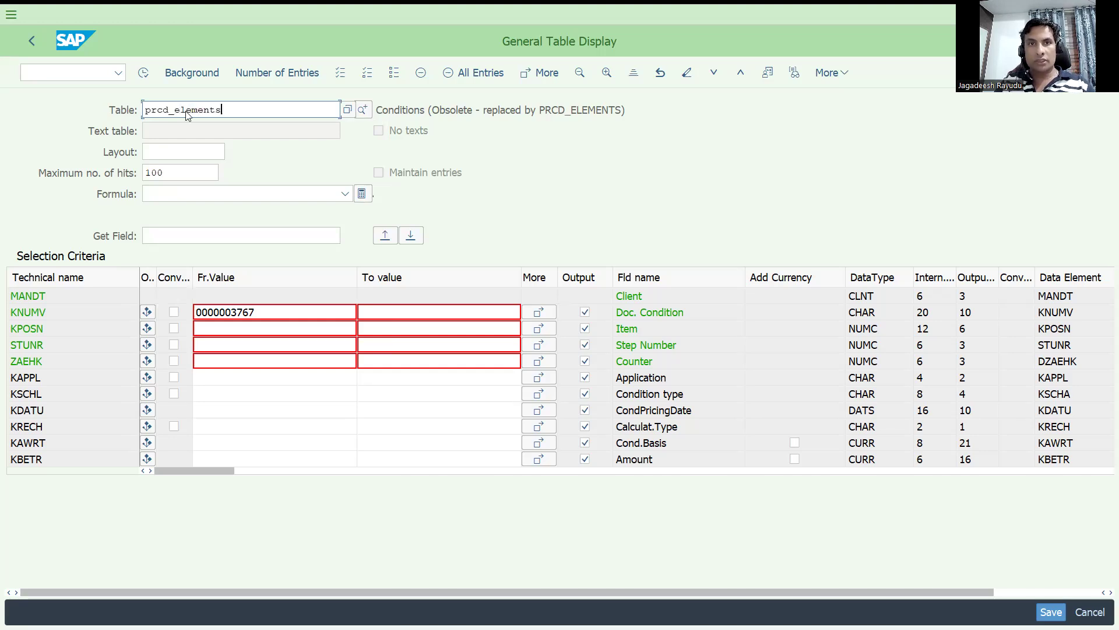
key("Return")
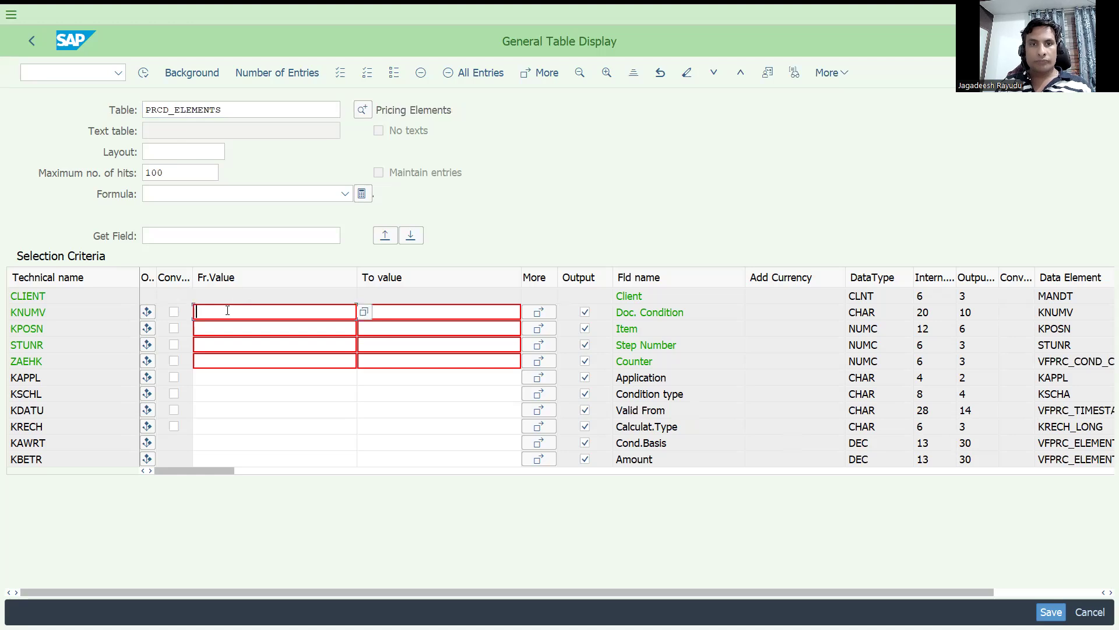
key("ctrl+v")
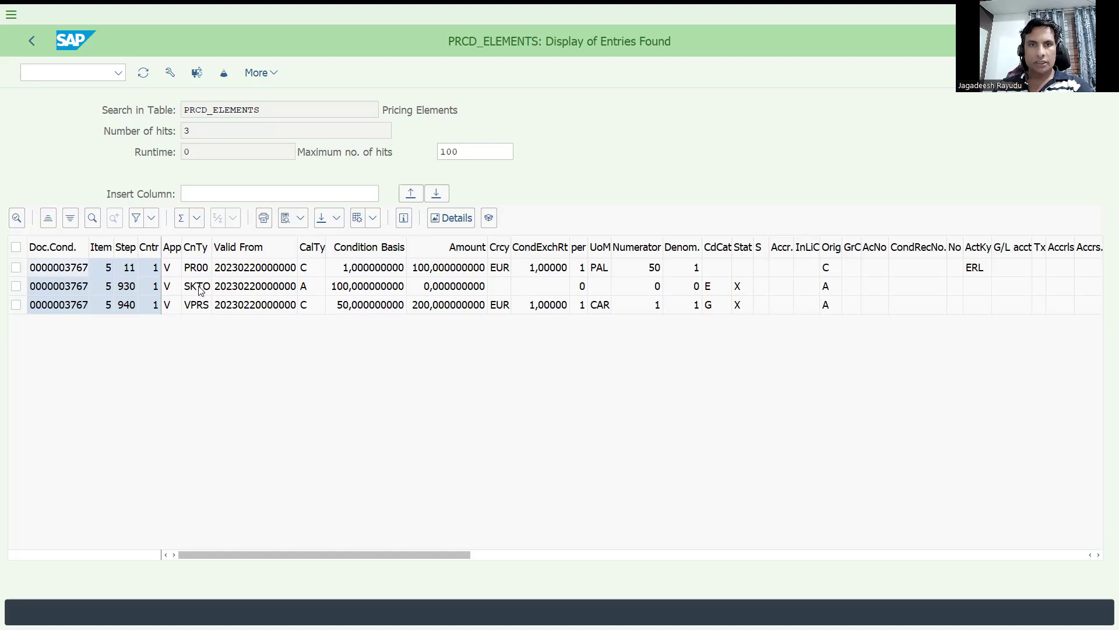
left_click(211, 309)
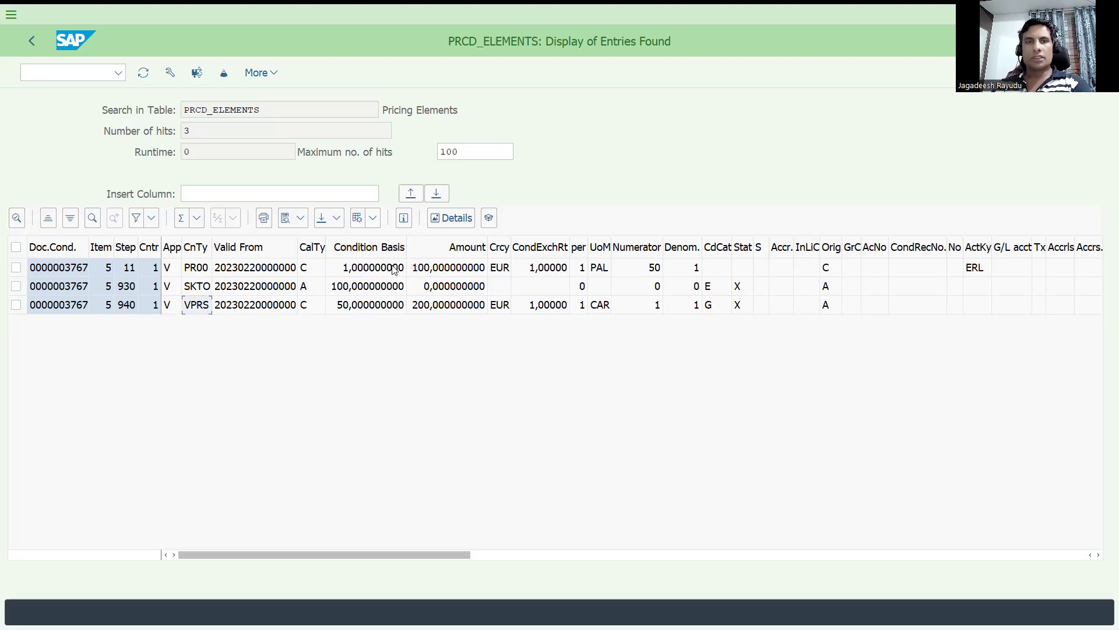
left_click(31, 40)
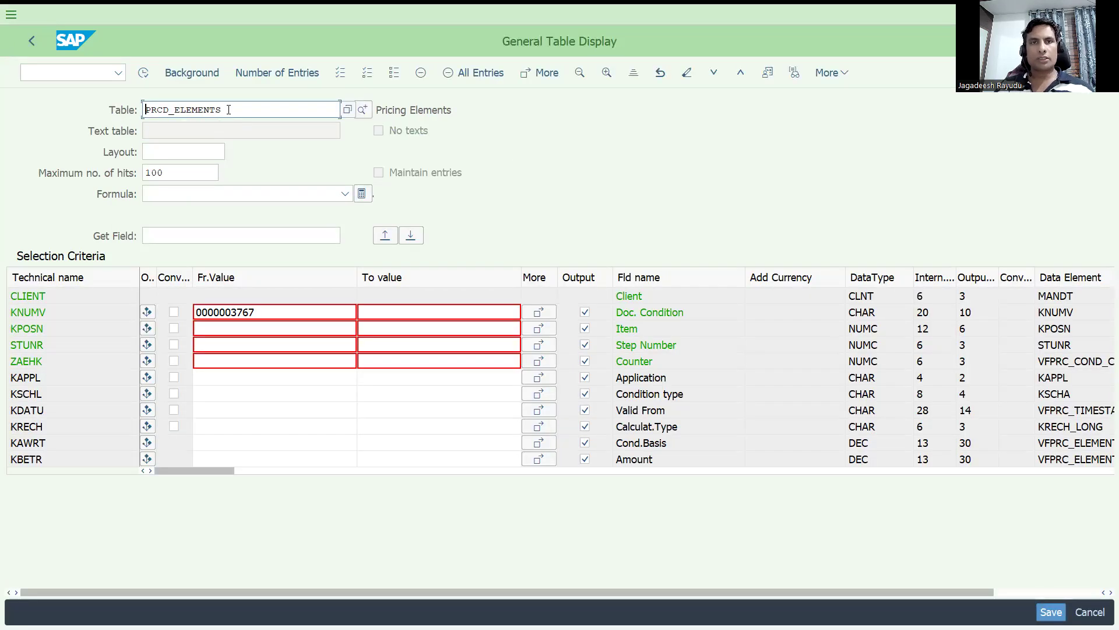
left_click_drag(228, 110, 146, 111)
left_click(62, 116)
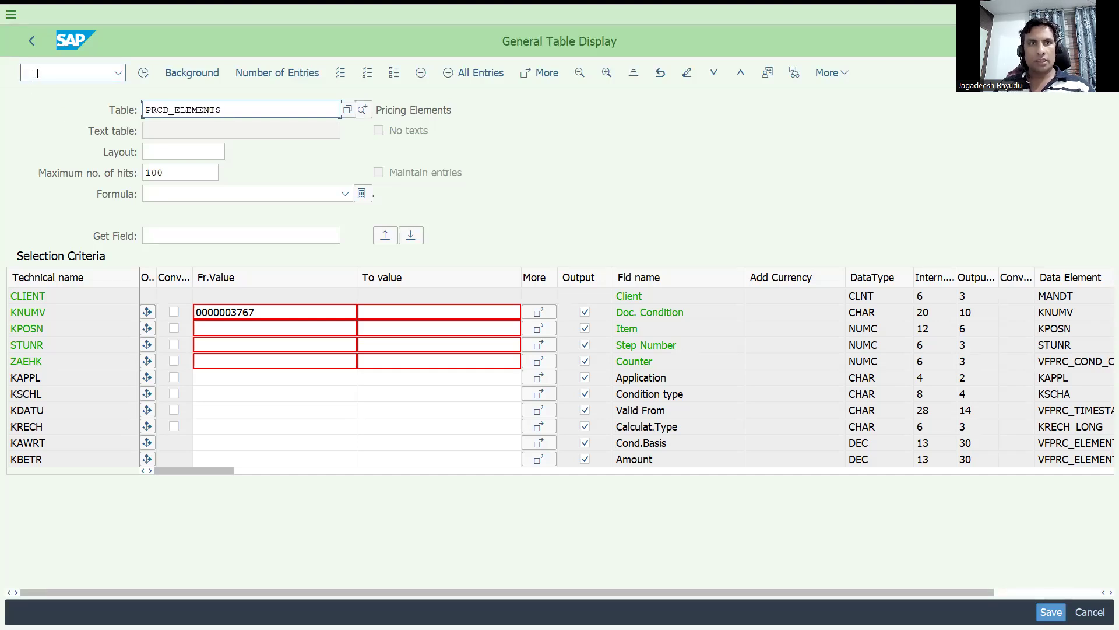
- Display the PRCD_ELEMENTS table definition in SE11
left_click(37, 73)
type("/nse")
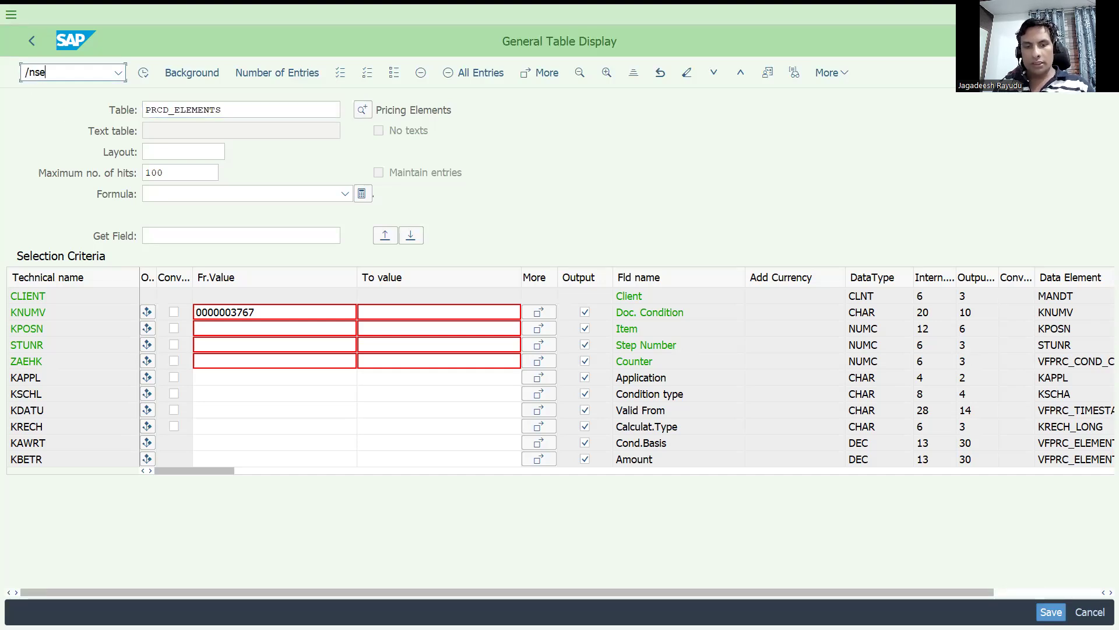
type("11")
key("Return")
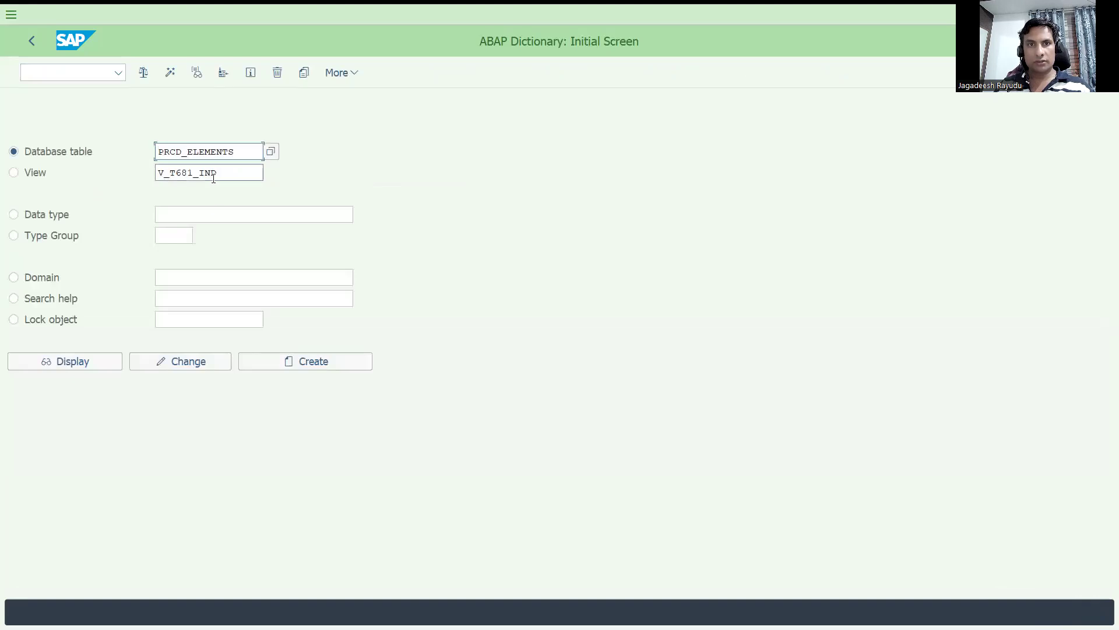
left_click(99, 361)
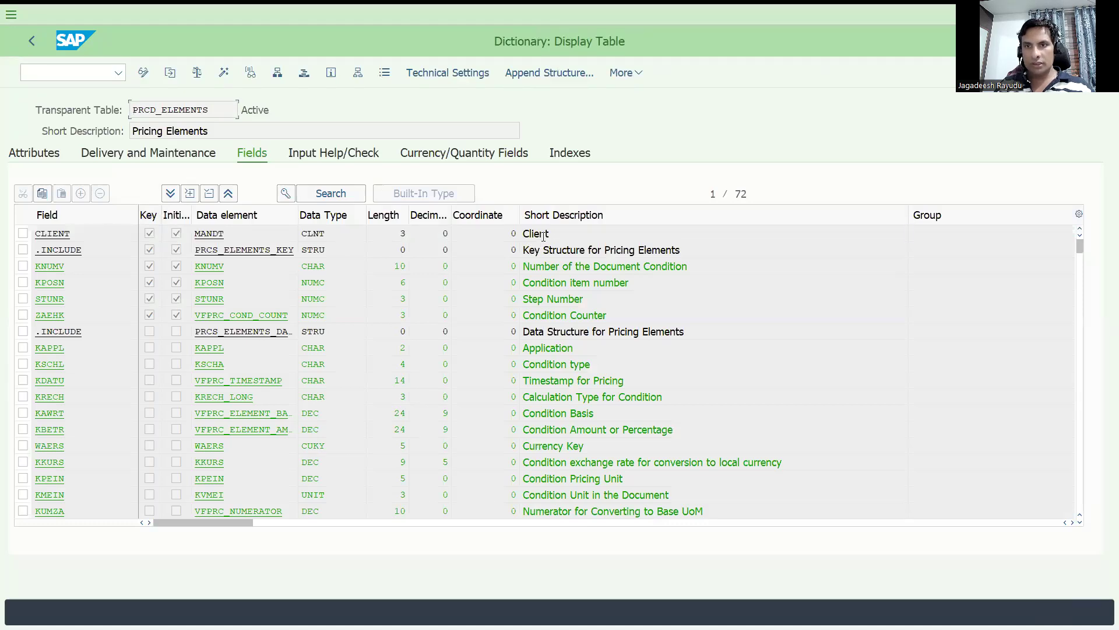
- Review fields KNUMV, ZAEHK and KBETR (length 24), then go back to SE11's initial screen
left_click(555, 265)
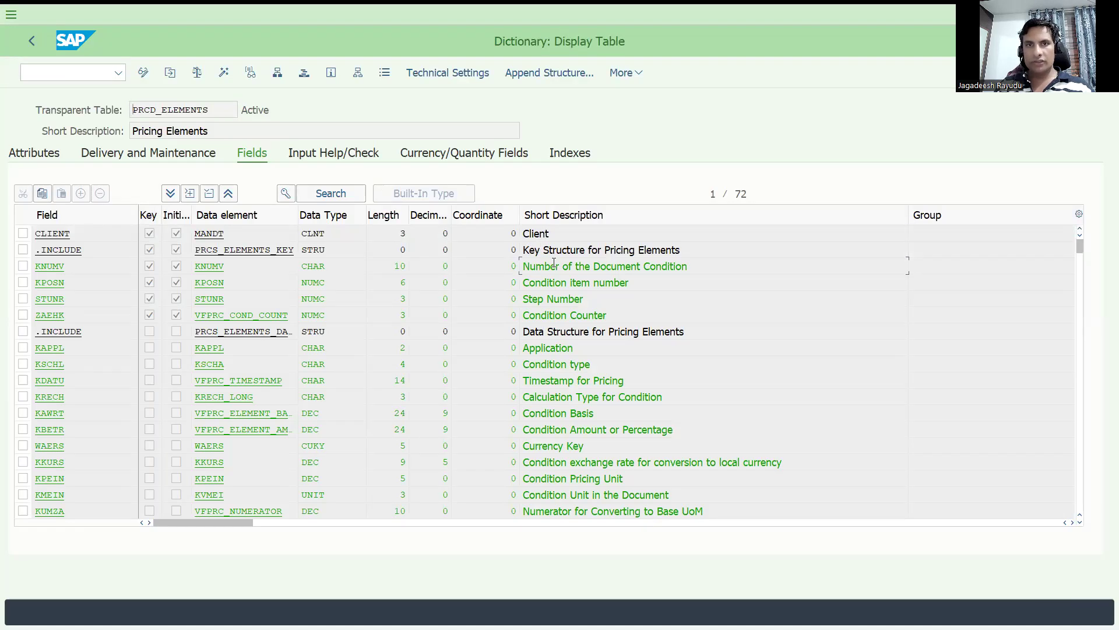
left_click(556, 314)
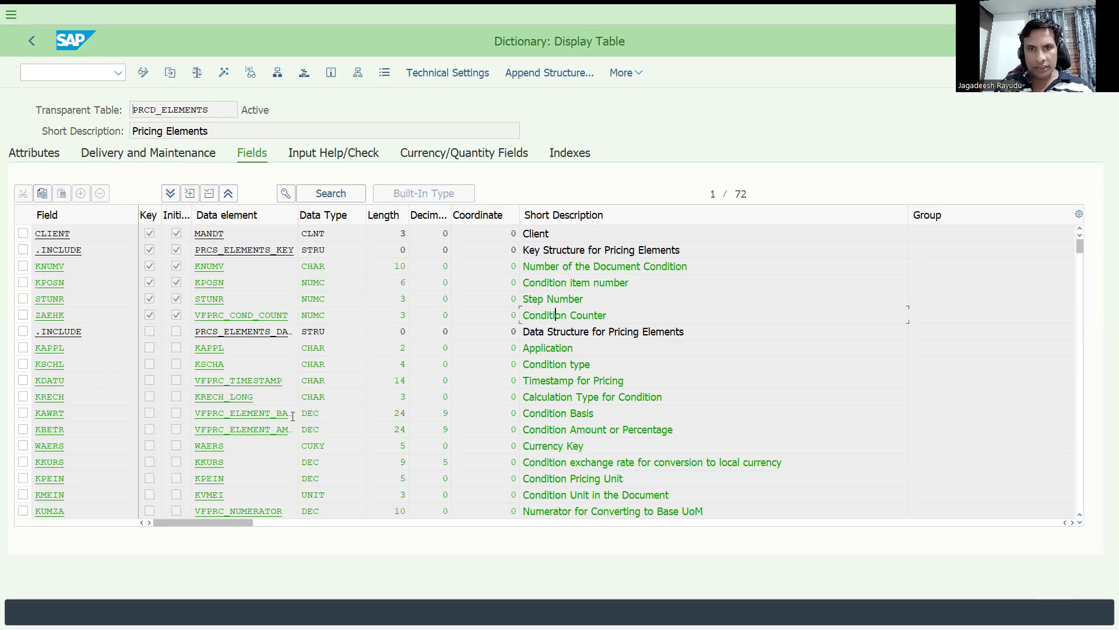
left_click(403, 430)
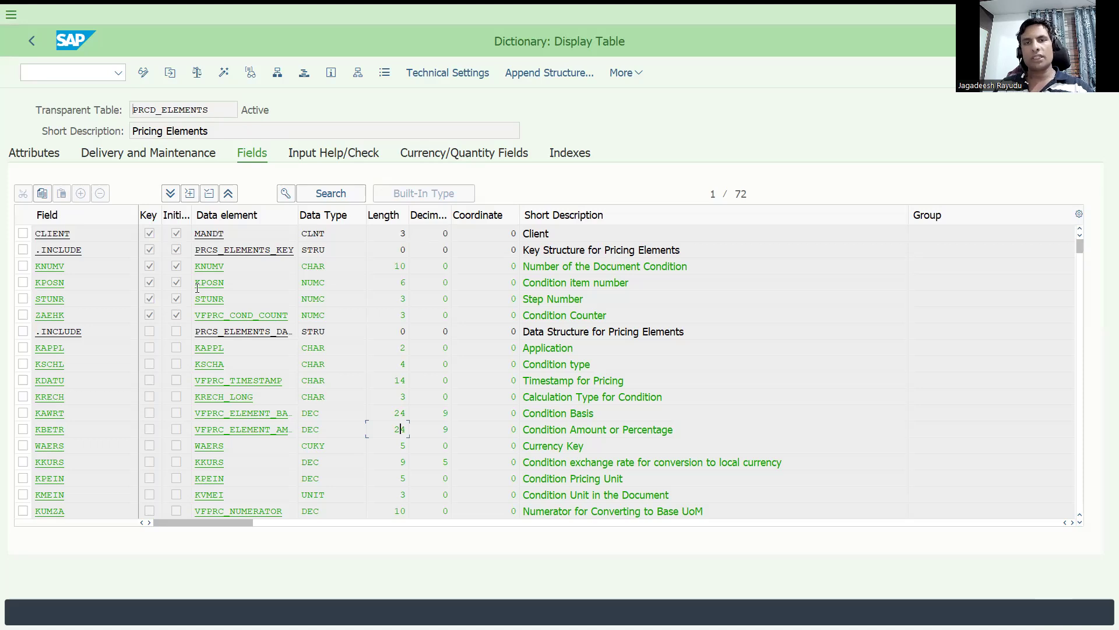
double_click(213, 112)
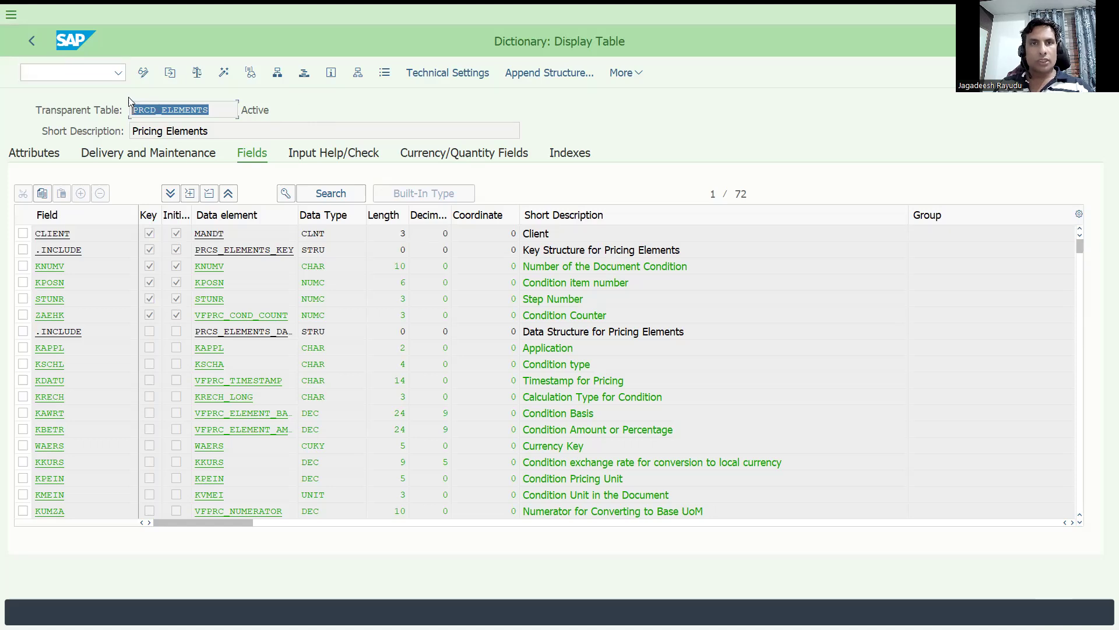
left_click(30, 47)
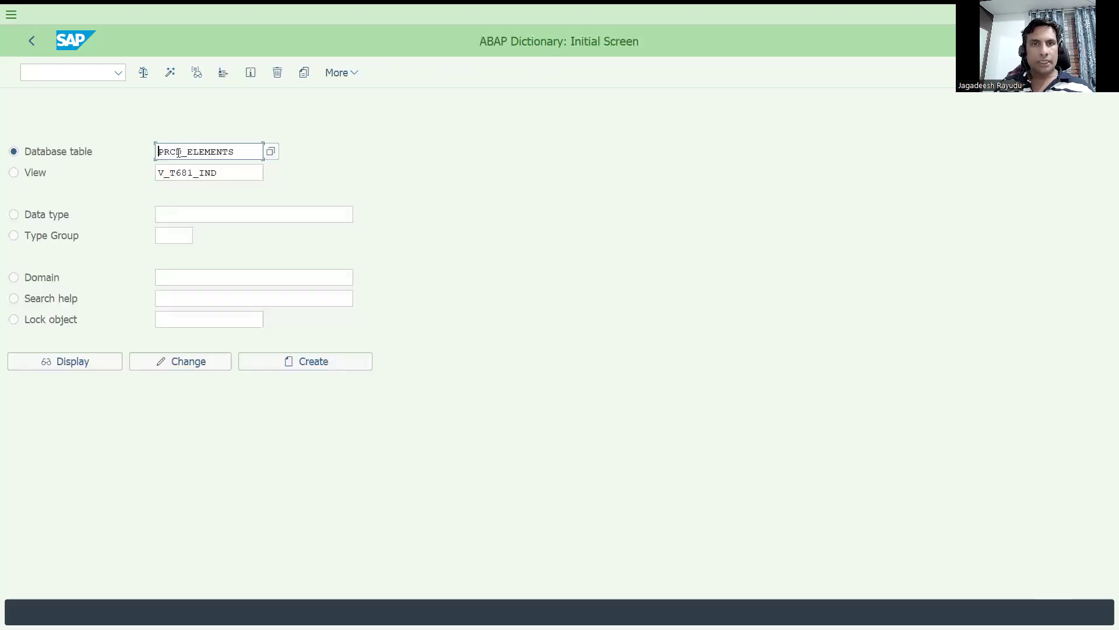
- Display structure PRCS_ELEMENTS with its 72 components in SE11, then go back
left_click(179, 152)
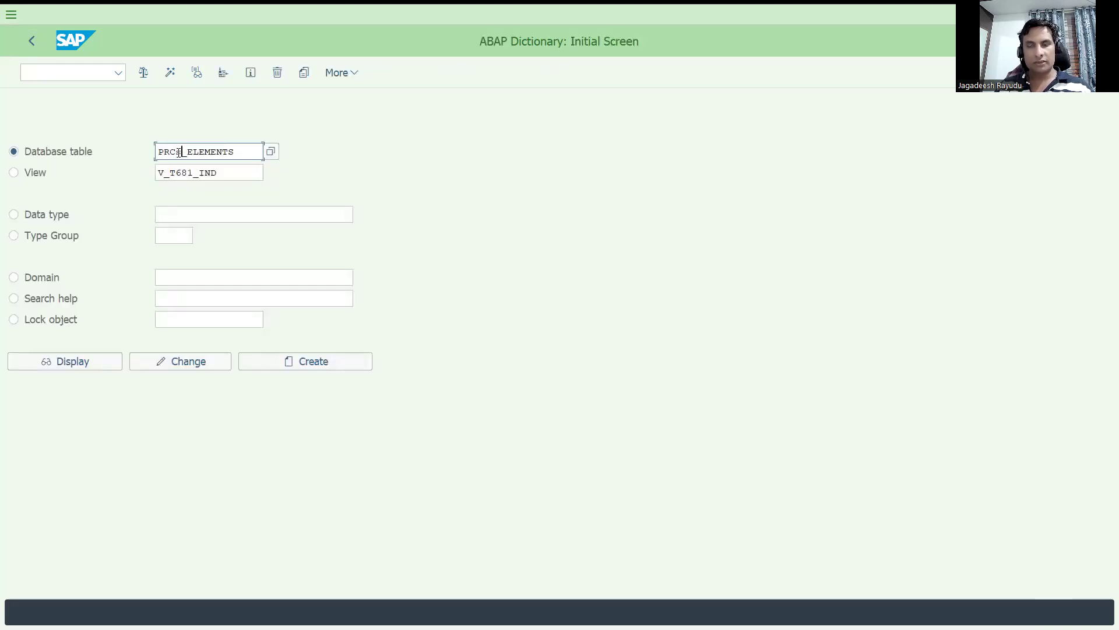
key("BackSpace")
type("S")
key("Return")
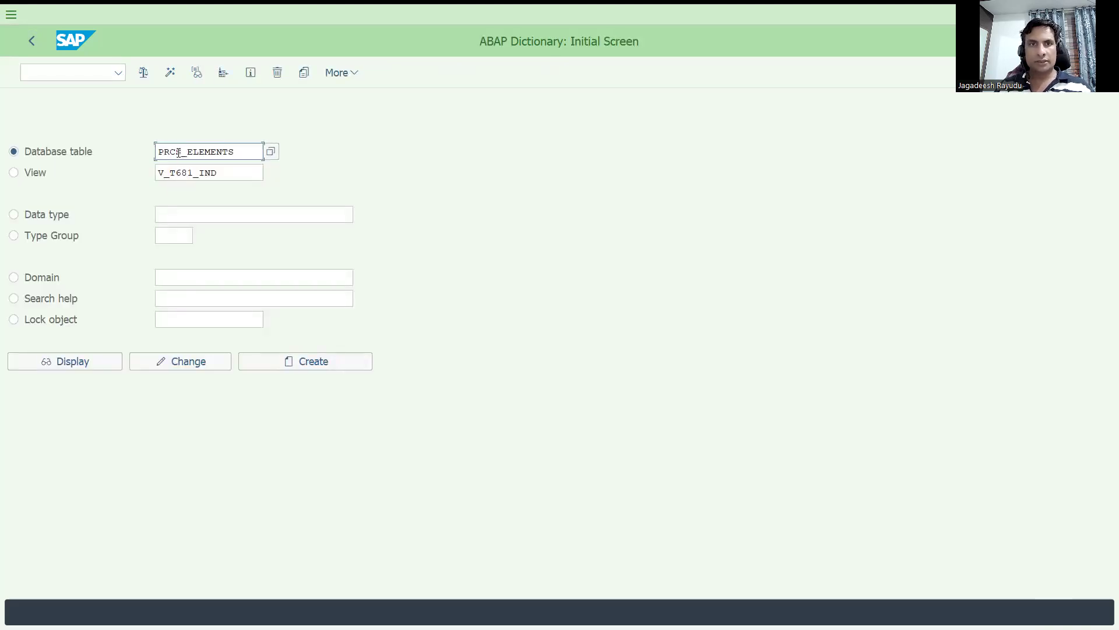
left_click(96, 367)
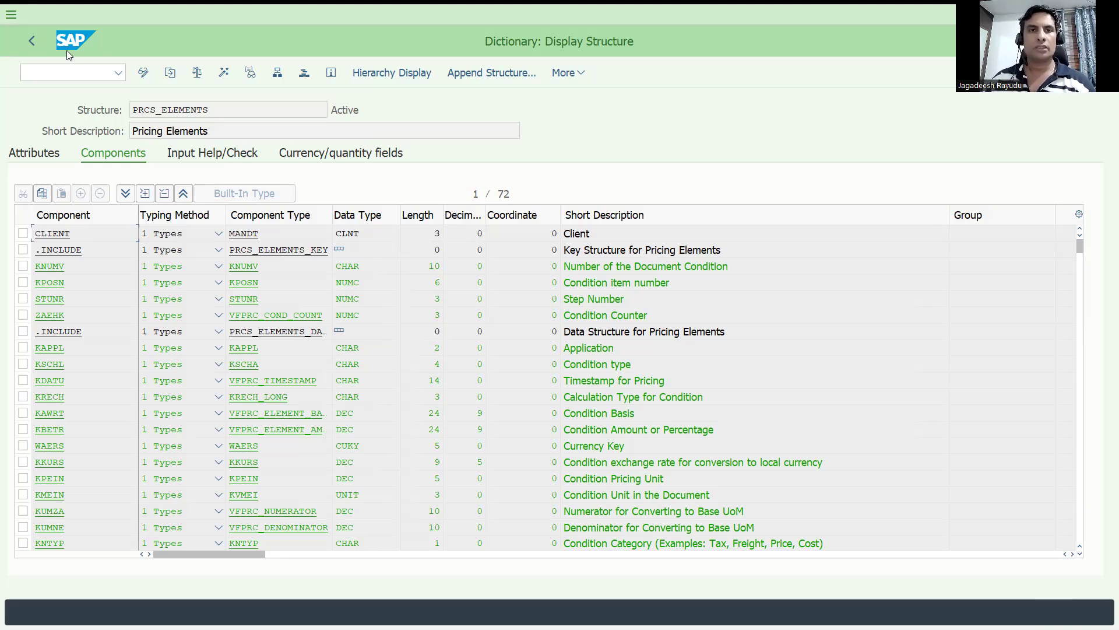
left_click(31, 42)
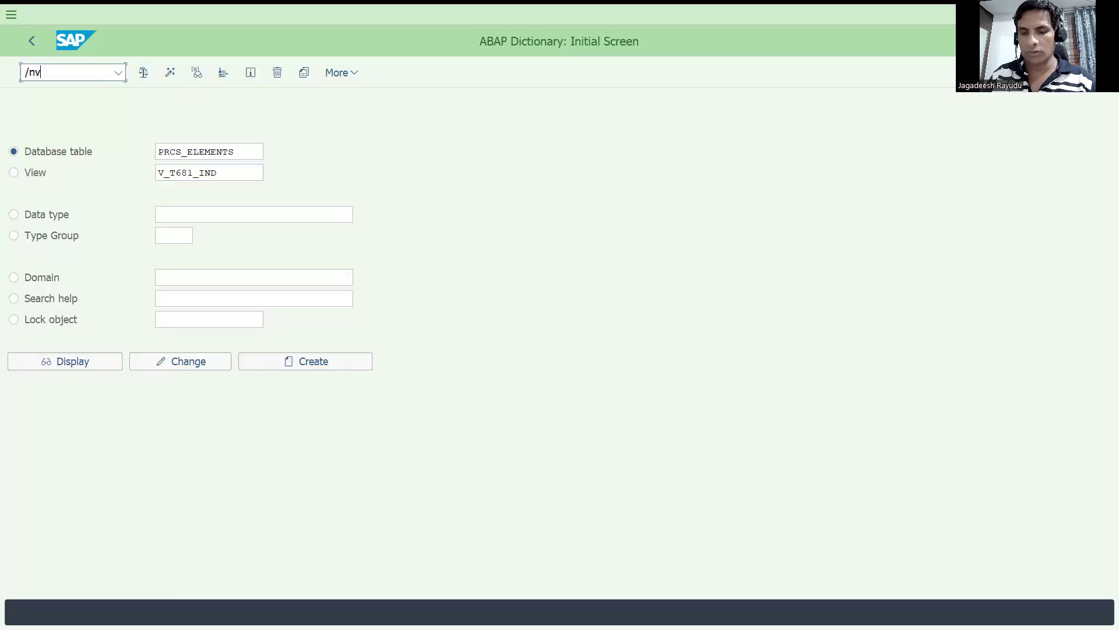
- Open the pricing procedure maintenance and show RVAA01's control data steps
type("a01")
key("Return")
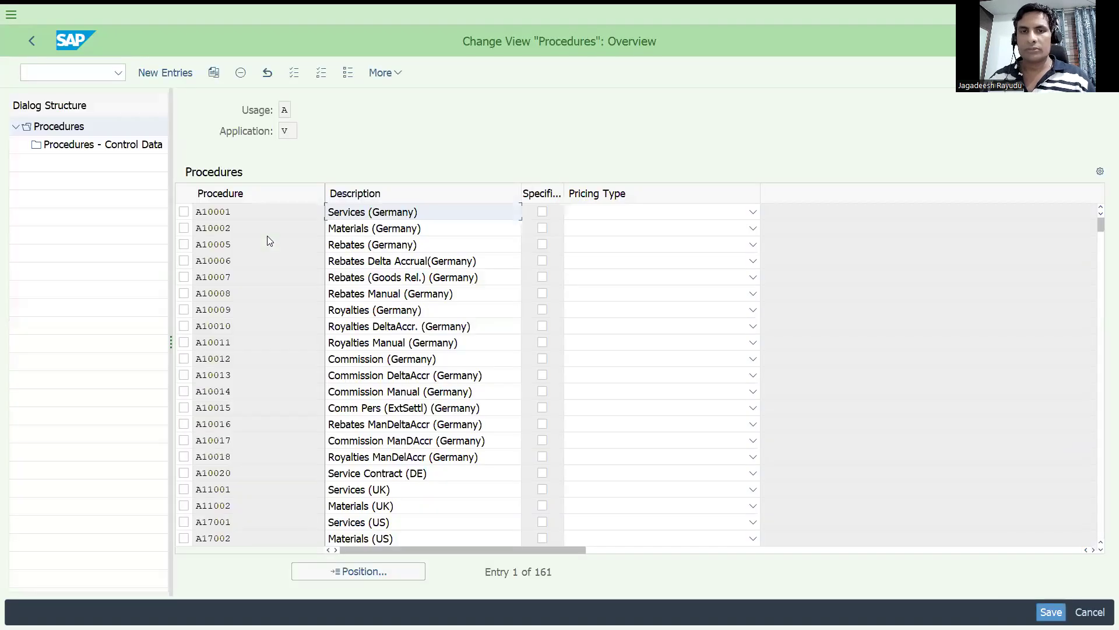
left_click(335, 573)
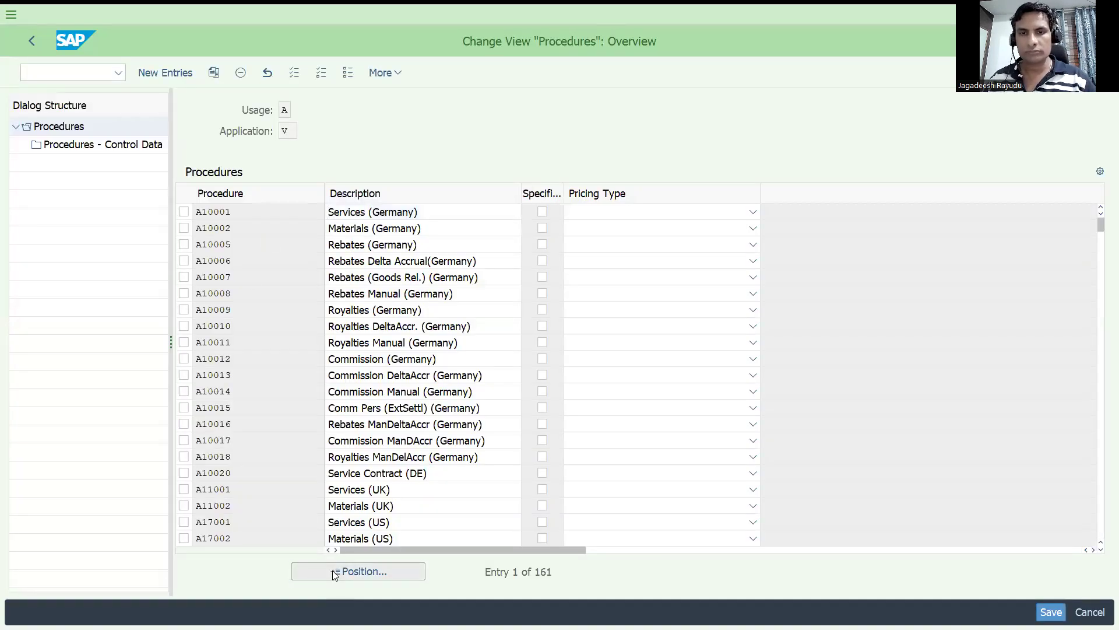
type("rv")
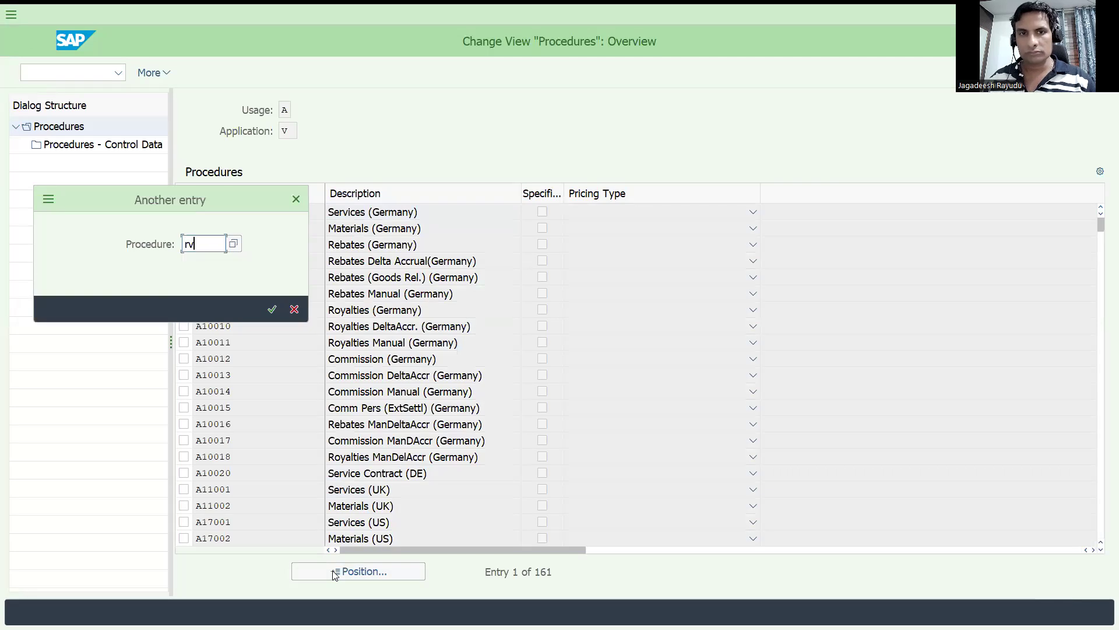
key("Return")
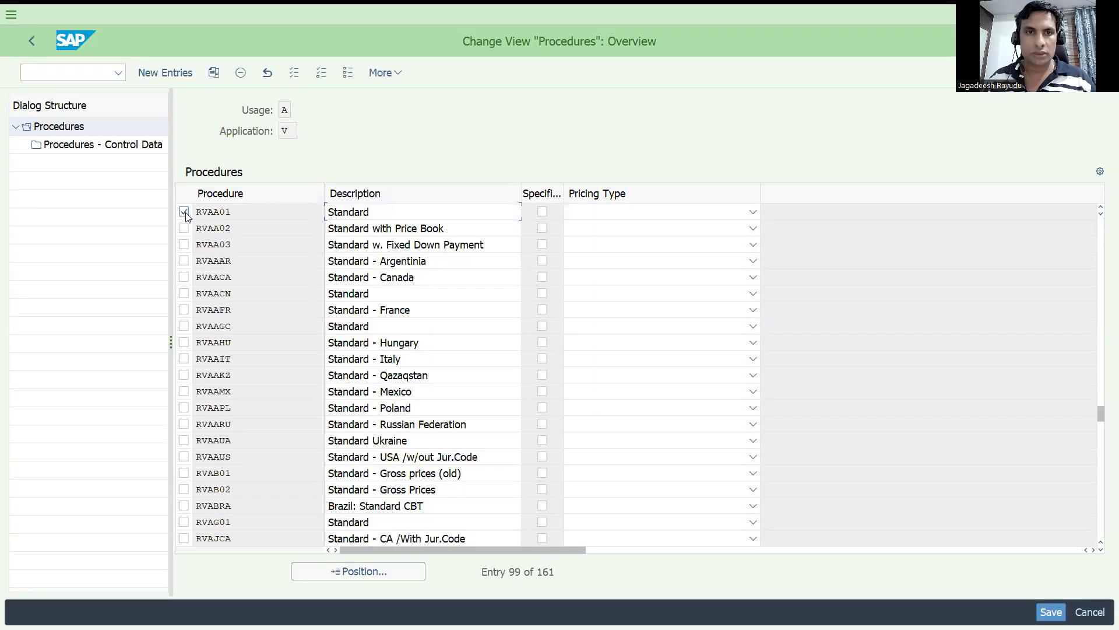
left_click(110, 150)
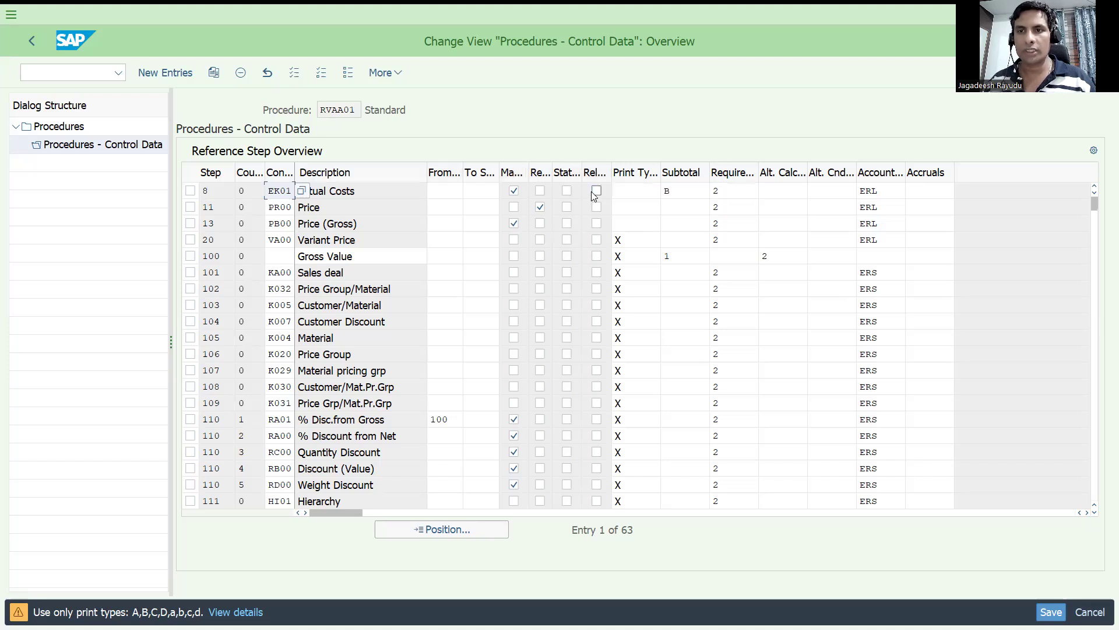
- Flag step 8 Actual Costs as relevant for account determination and view its help
left_click(596, 192)
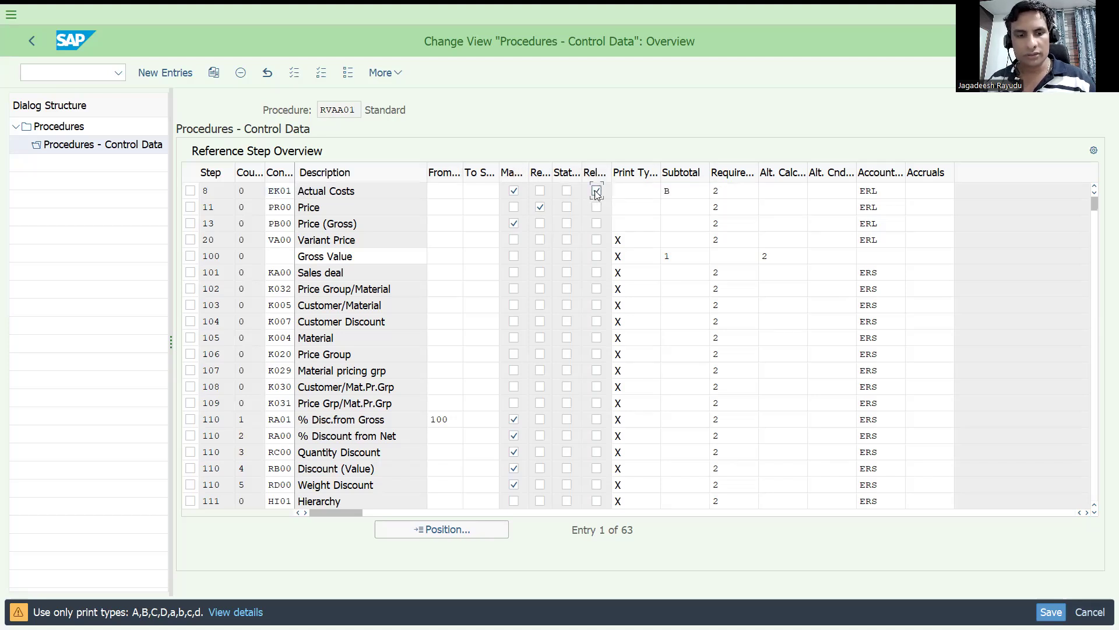
left_click(596, 192)
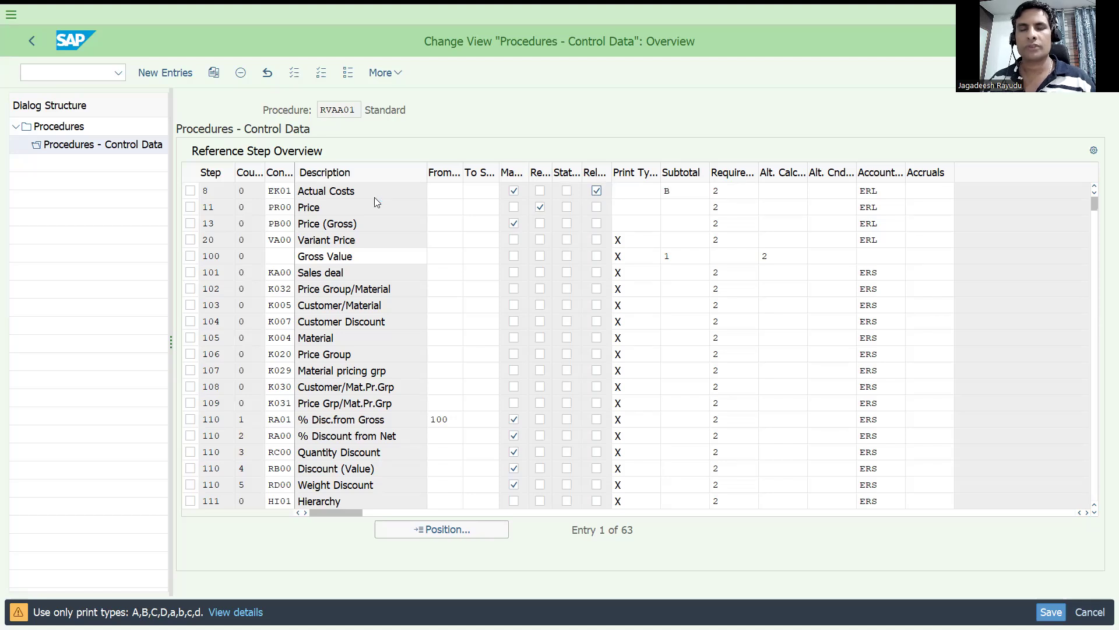
key("F1")
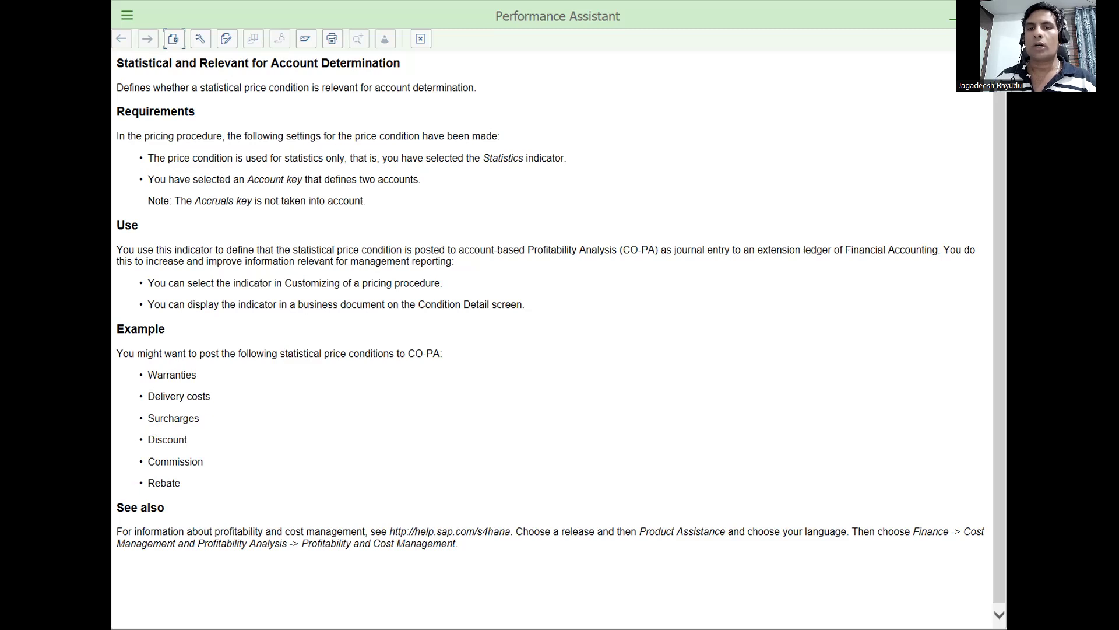
- Maximize the 'Statistical and Relevant for Account Determination' help window
key("super+Up")
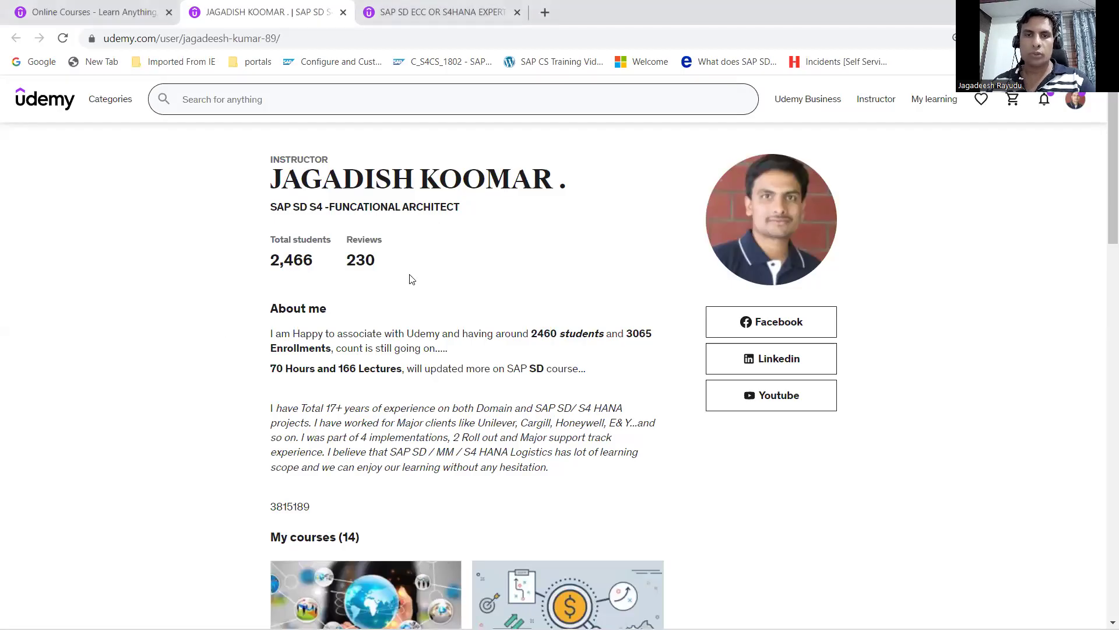
- Scroll the Udemy instructor profile down to courses such as SAP SD Rebates
left_click_drag(1103, 233, 1103, 280)
scroll(1104, 279, "down", 2)
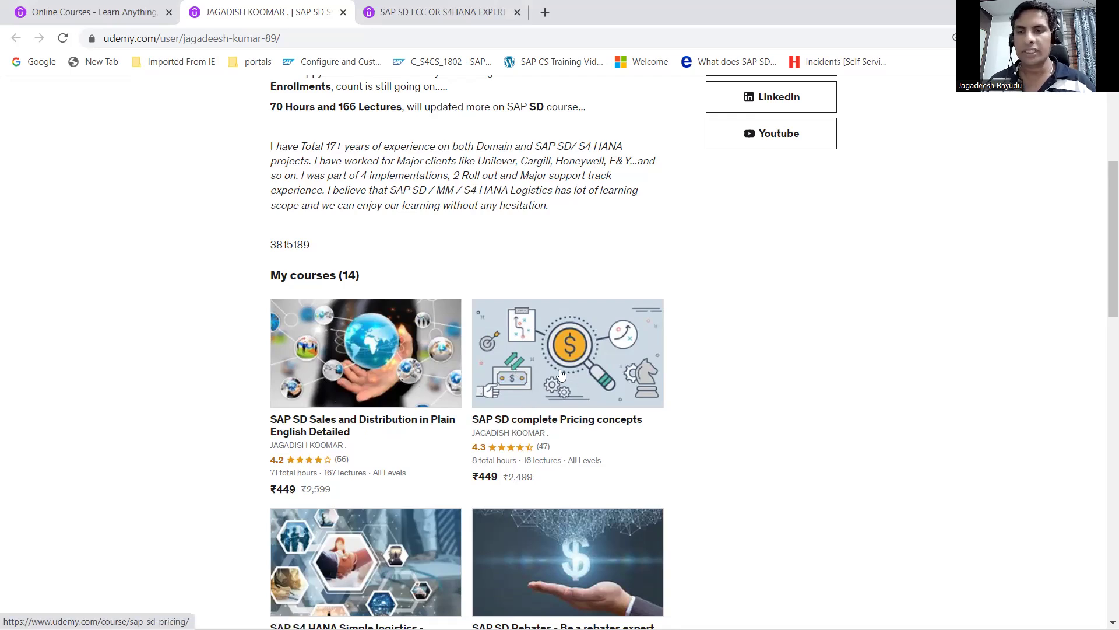
scroll(1103, 274, "down", 3)
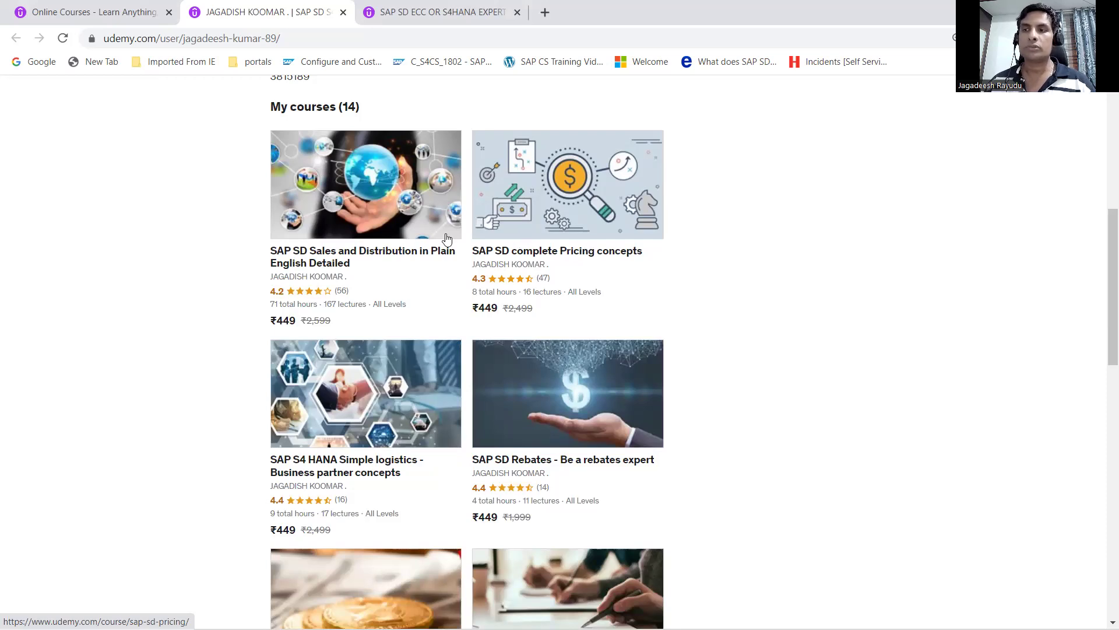
scroll(1103, 298, "down", 2)
scroll(1104, 298, "up", 2)
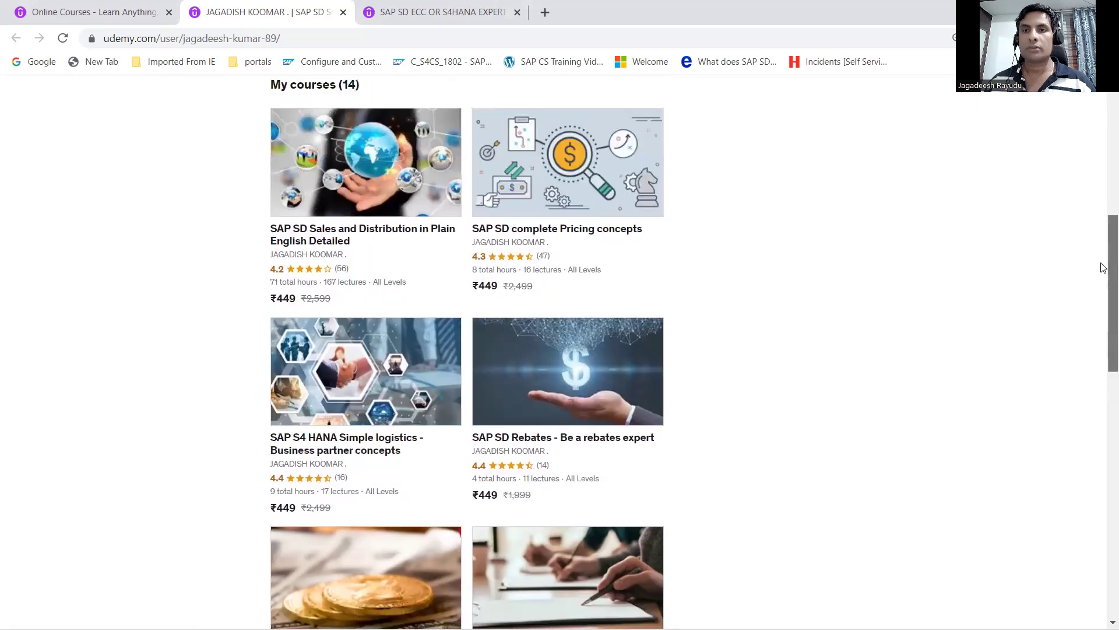
scroll(1103, 297, "down", 3)
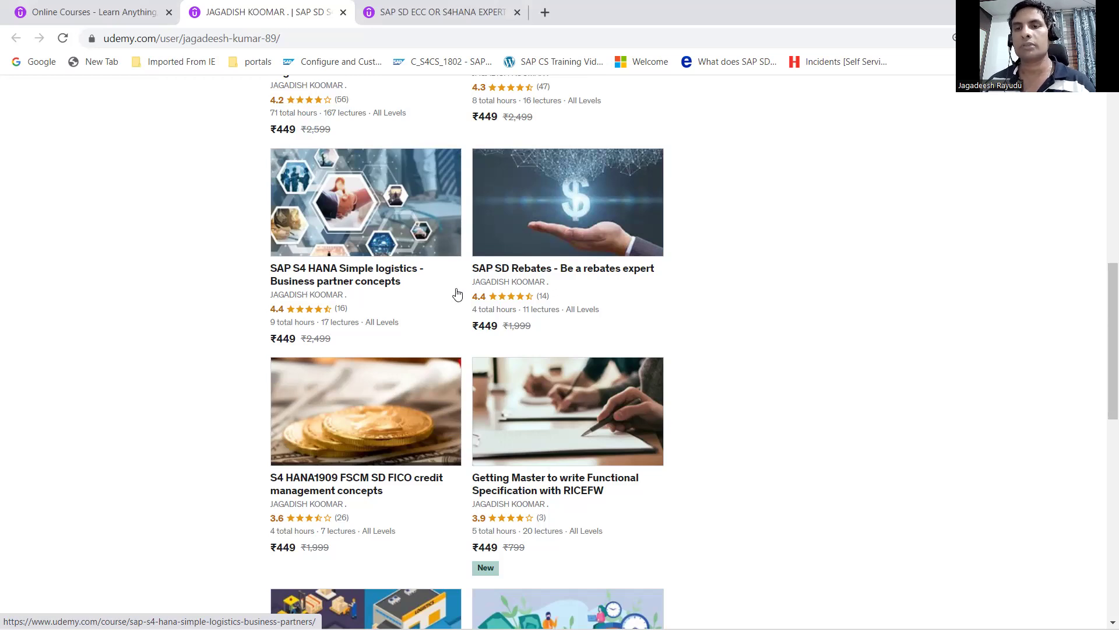
left_click_drag(1103, 295, 1104, 325)
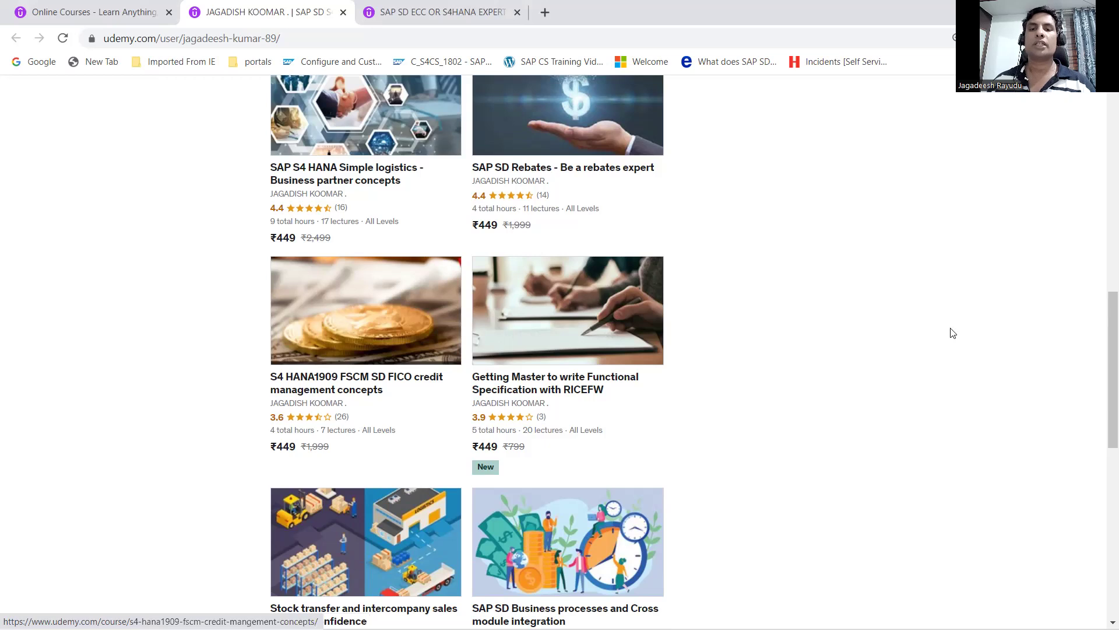
left_click_drag(1104, 306, 1096, 433)
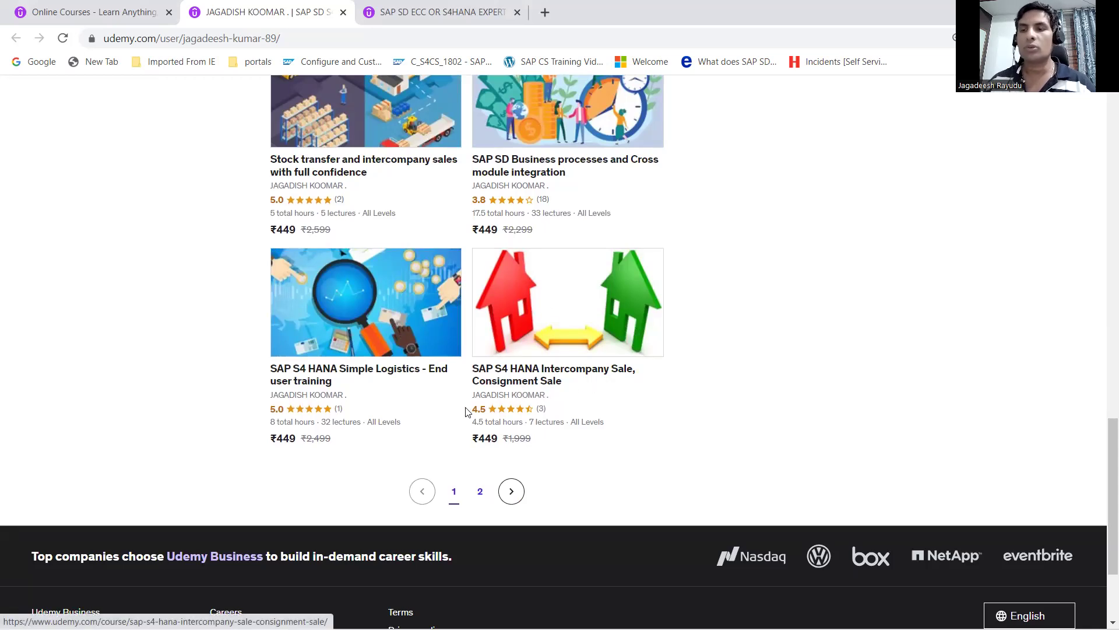
left_click_drag(1103, 449, 1074, 133)
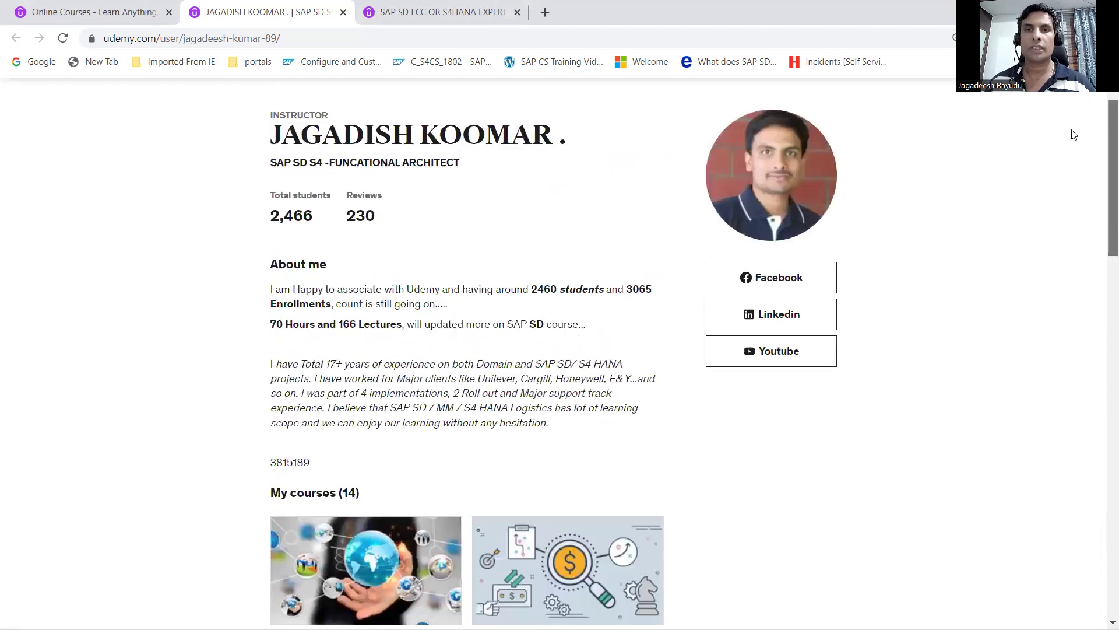